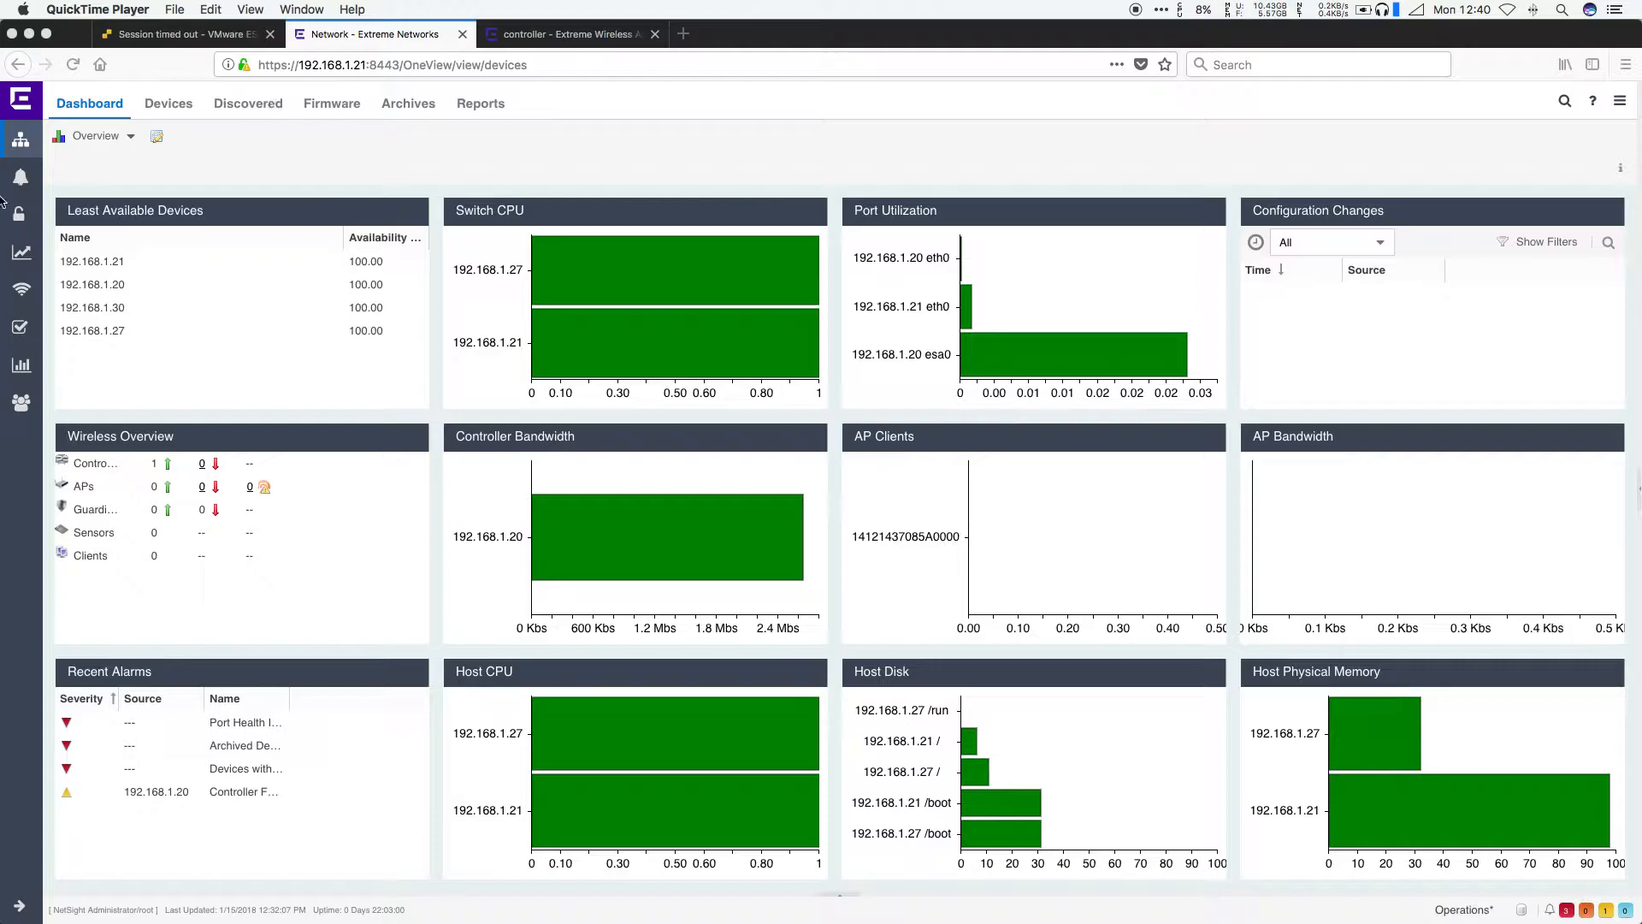
- Open the alarms list and read the details of the controller's SSH connection alarm
click(30, 180)
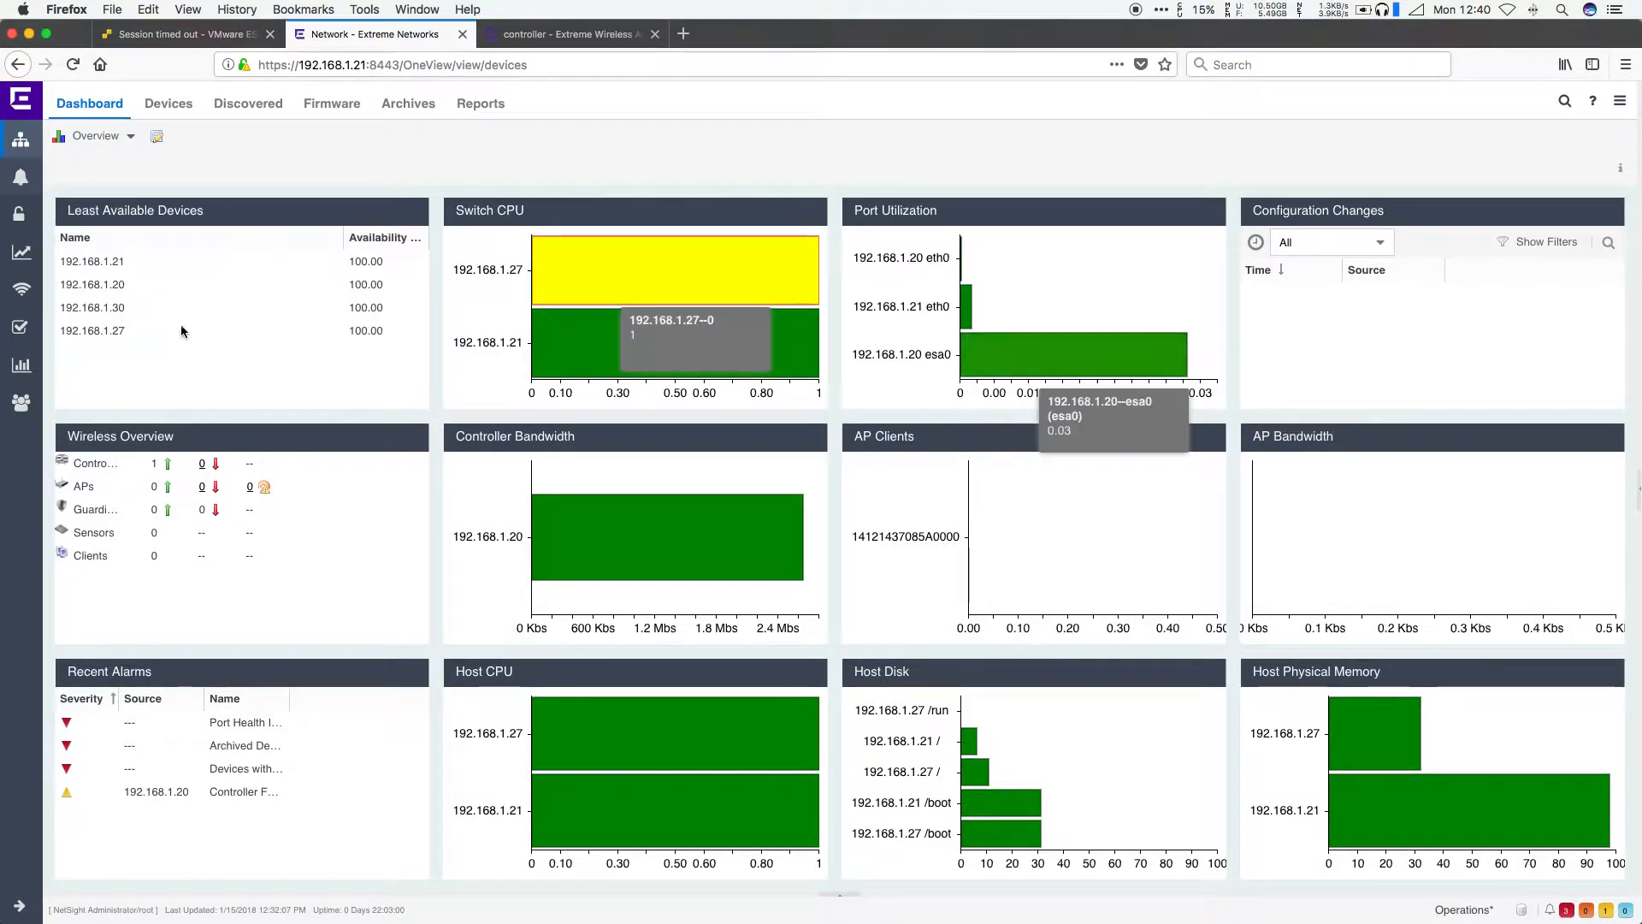
click(21, 177)
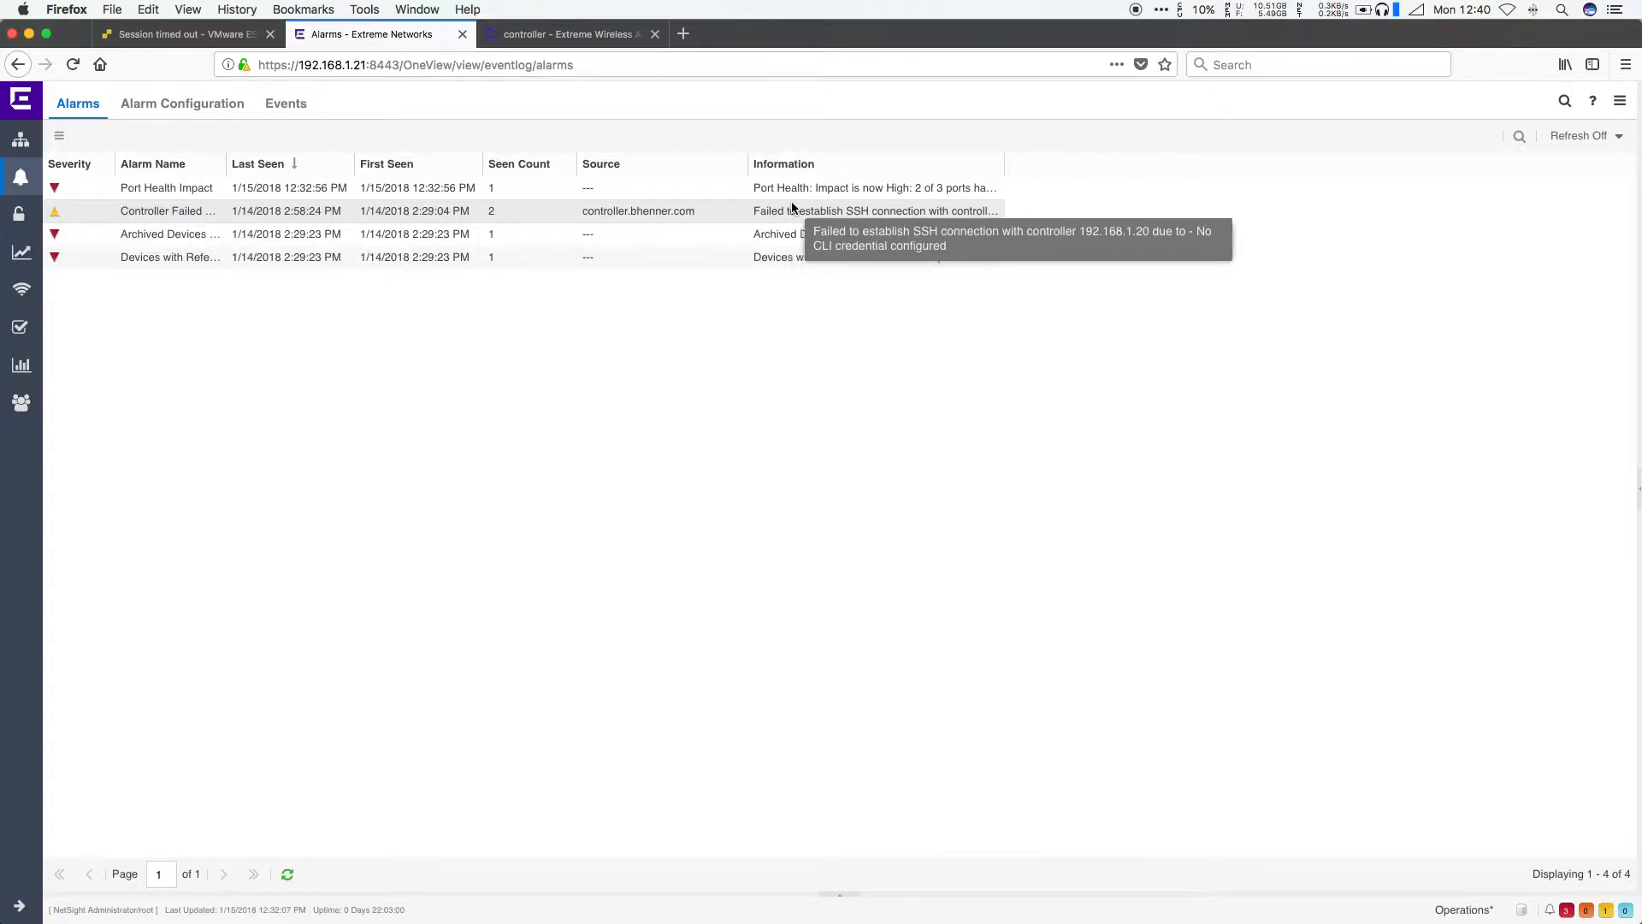
- Open the administration profiles and inspect the settings of snmp_v3_profile without changing them
click(31, 409)
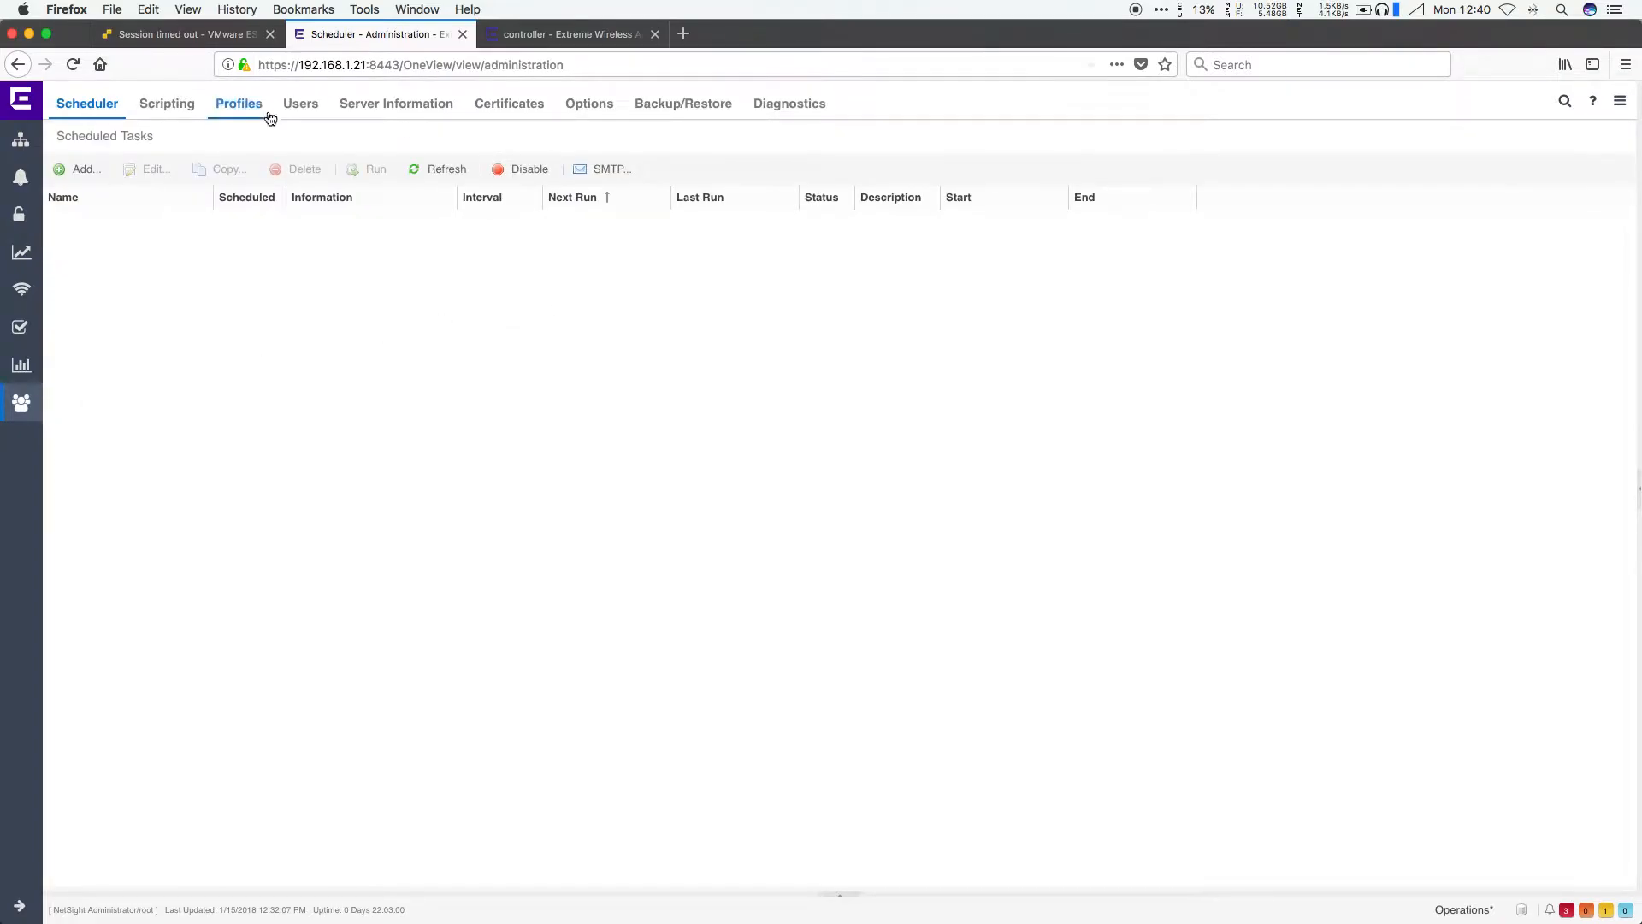
click(242, 104)
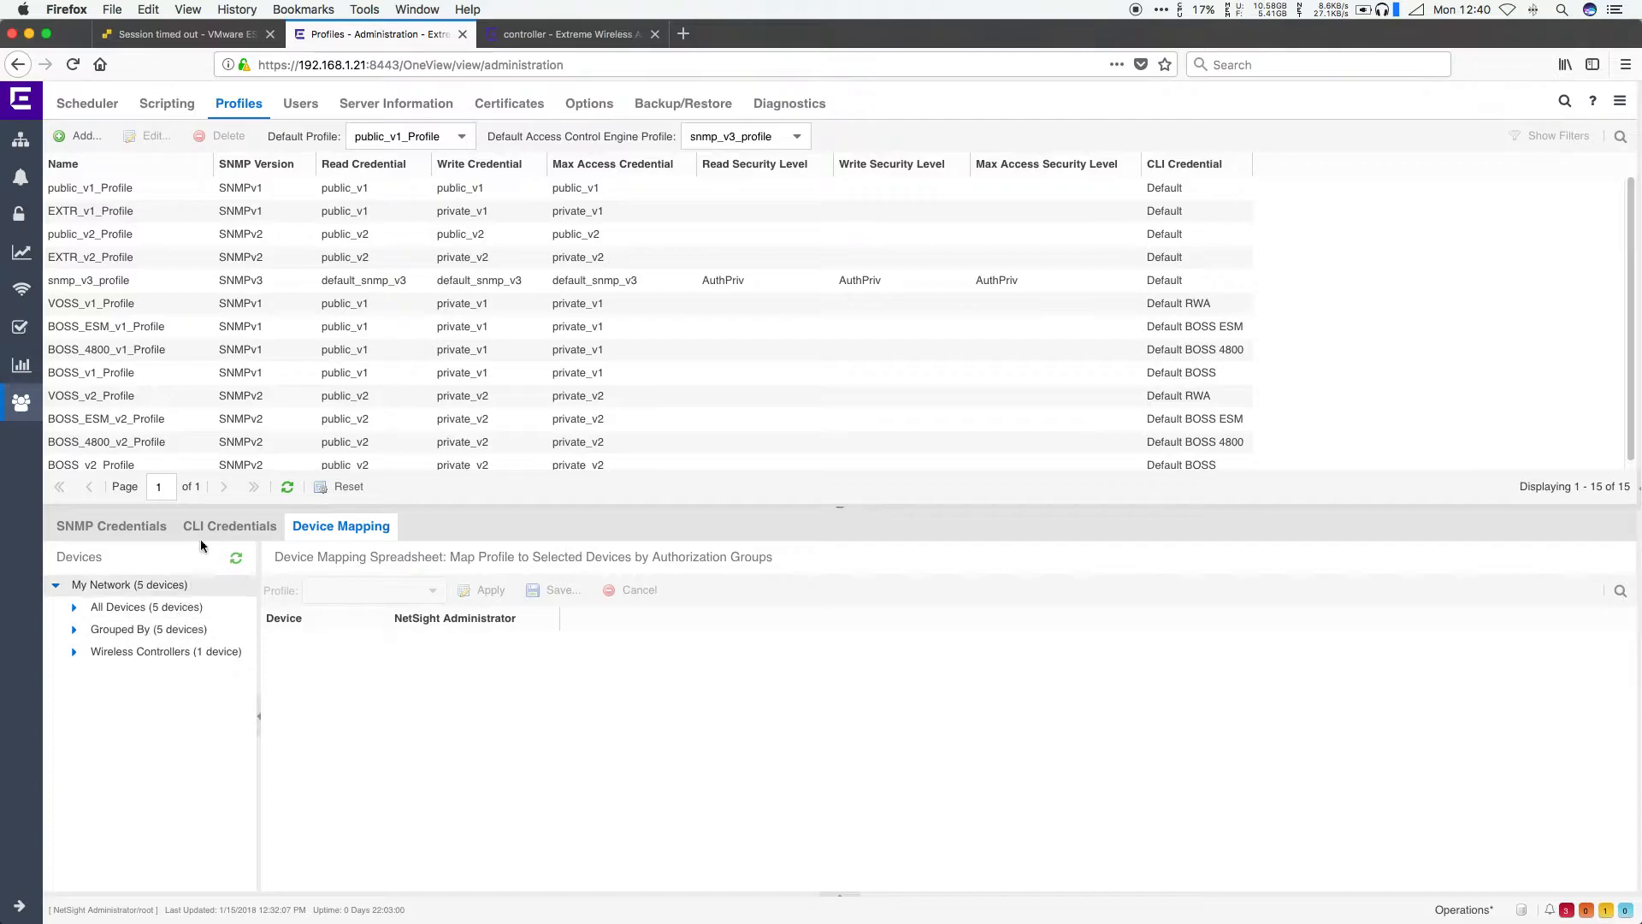
click(142, 280)
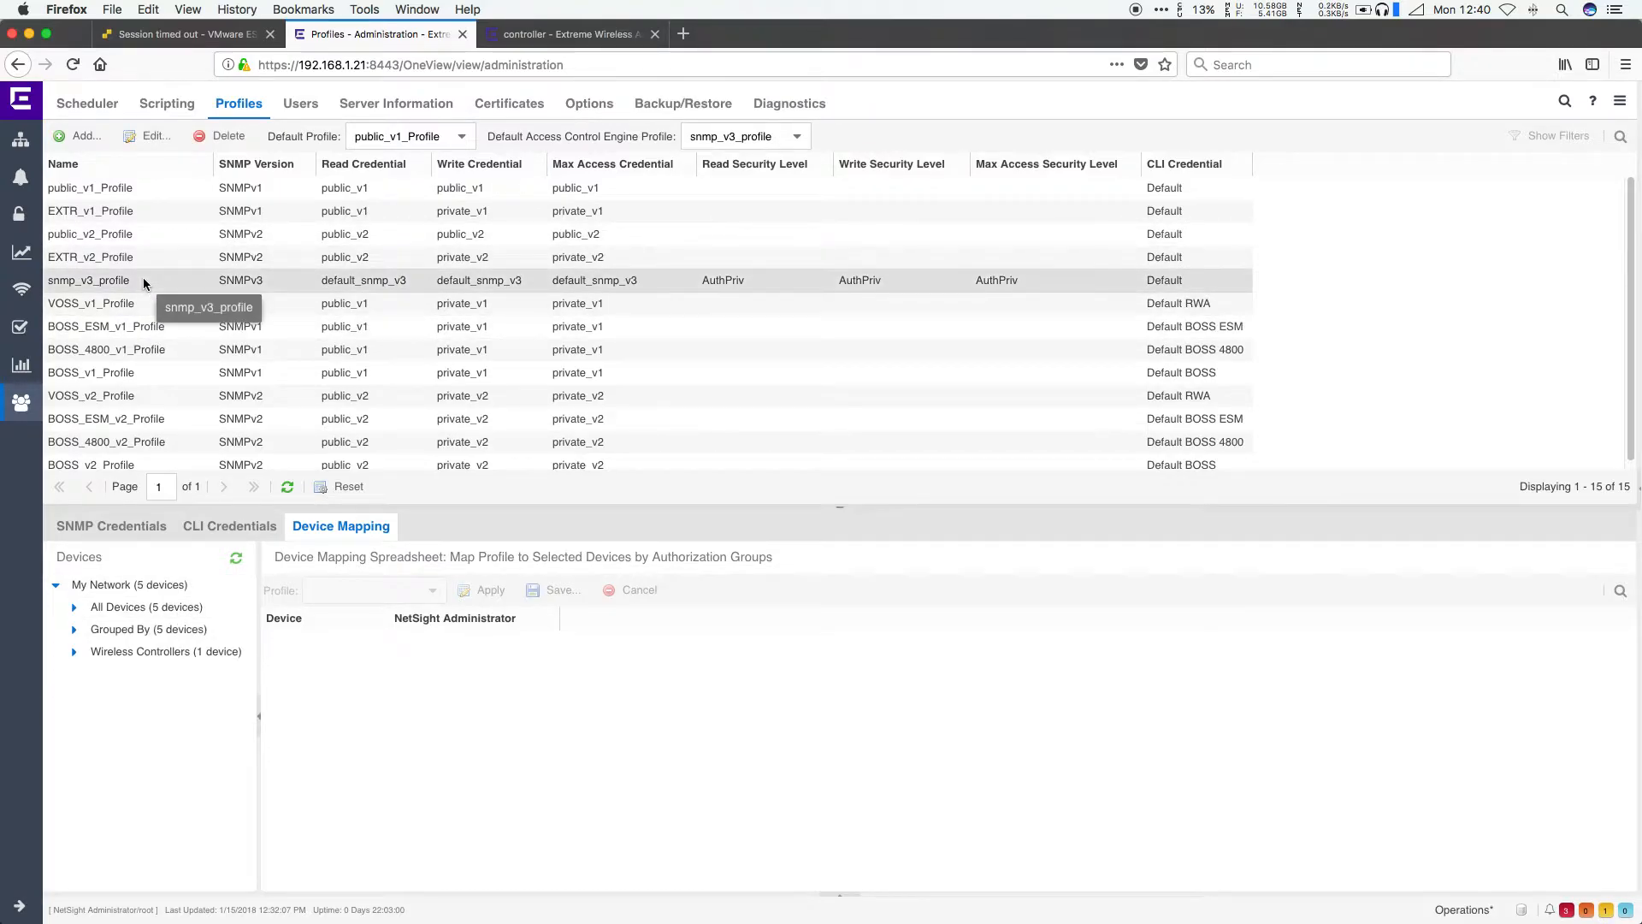
double_click(294, 284)
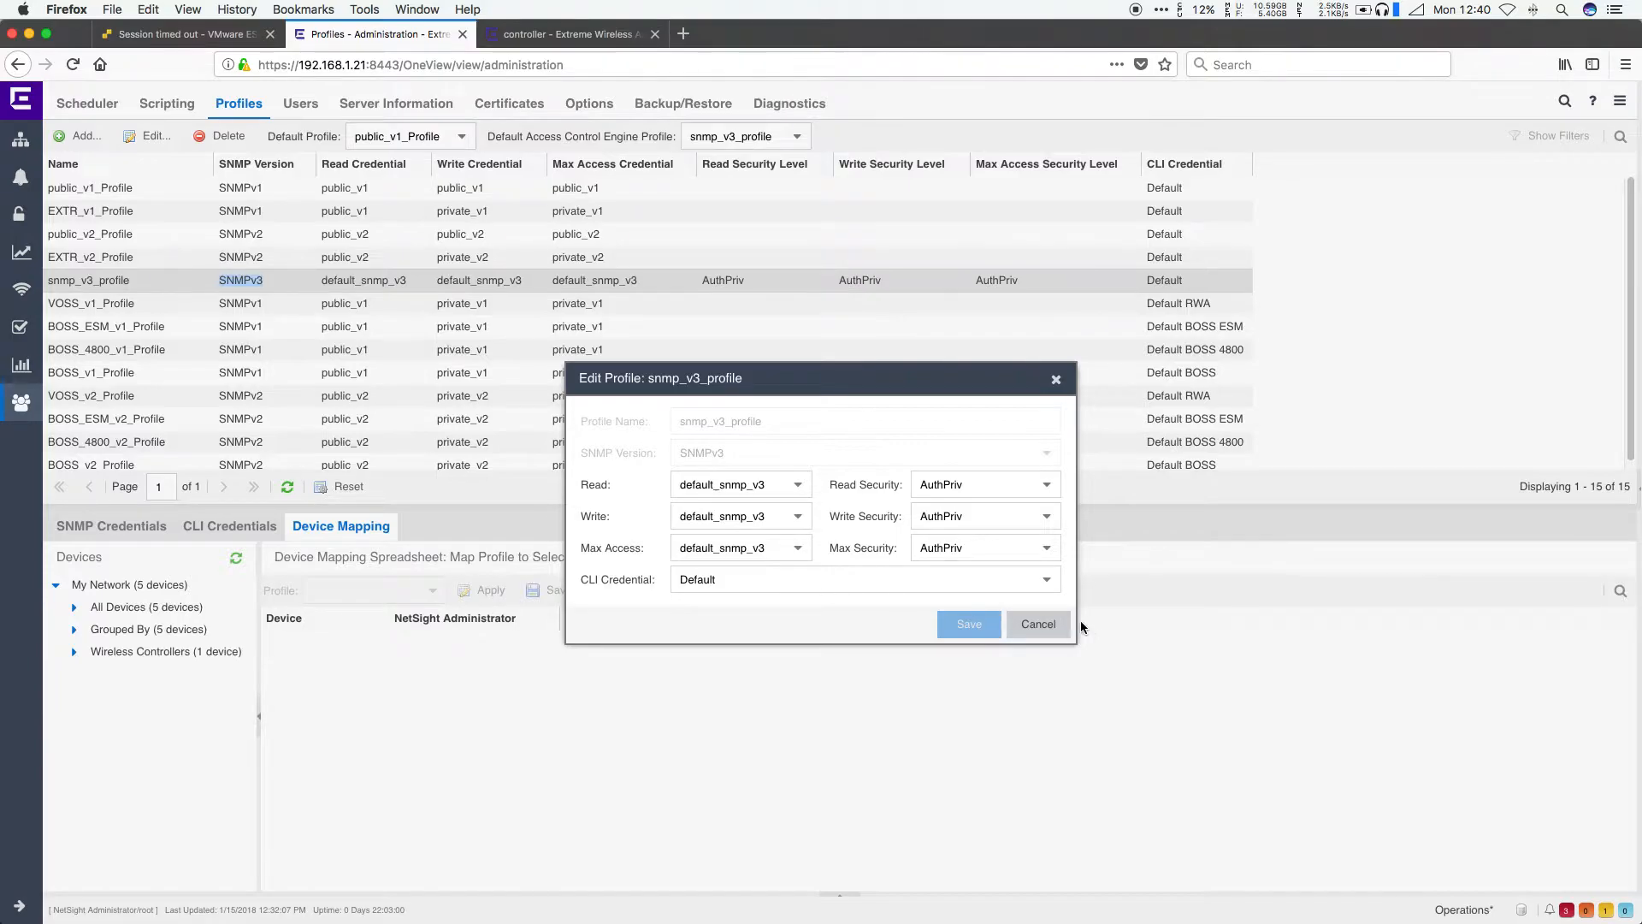
click(1038, 624)
- Inspect the Default CLI credential's settings without changing them
click(229, 531)
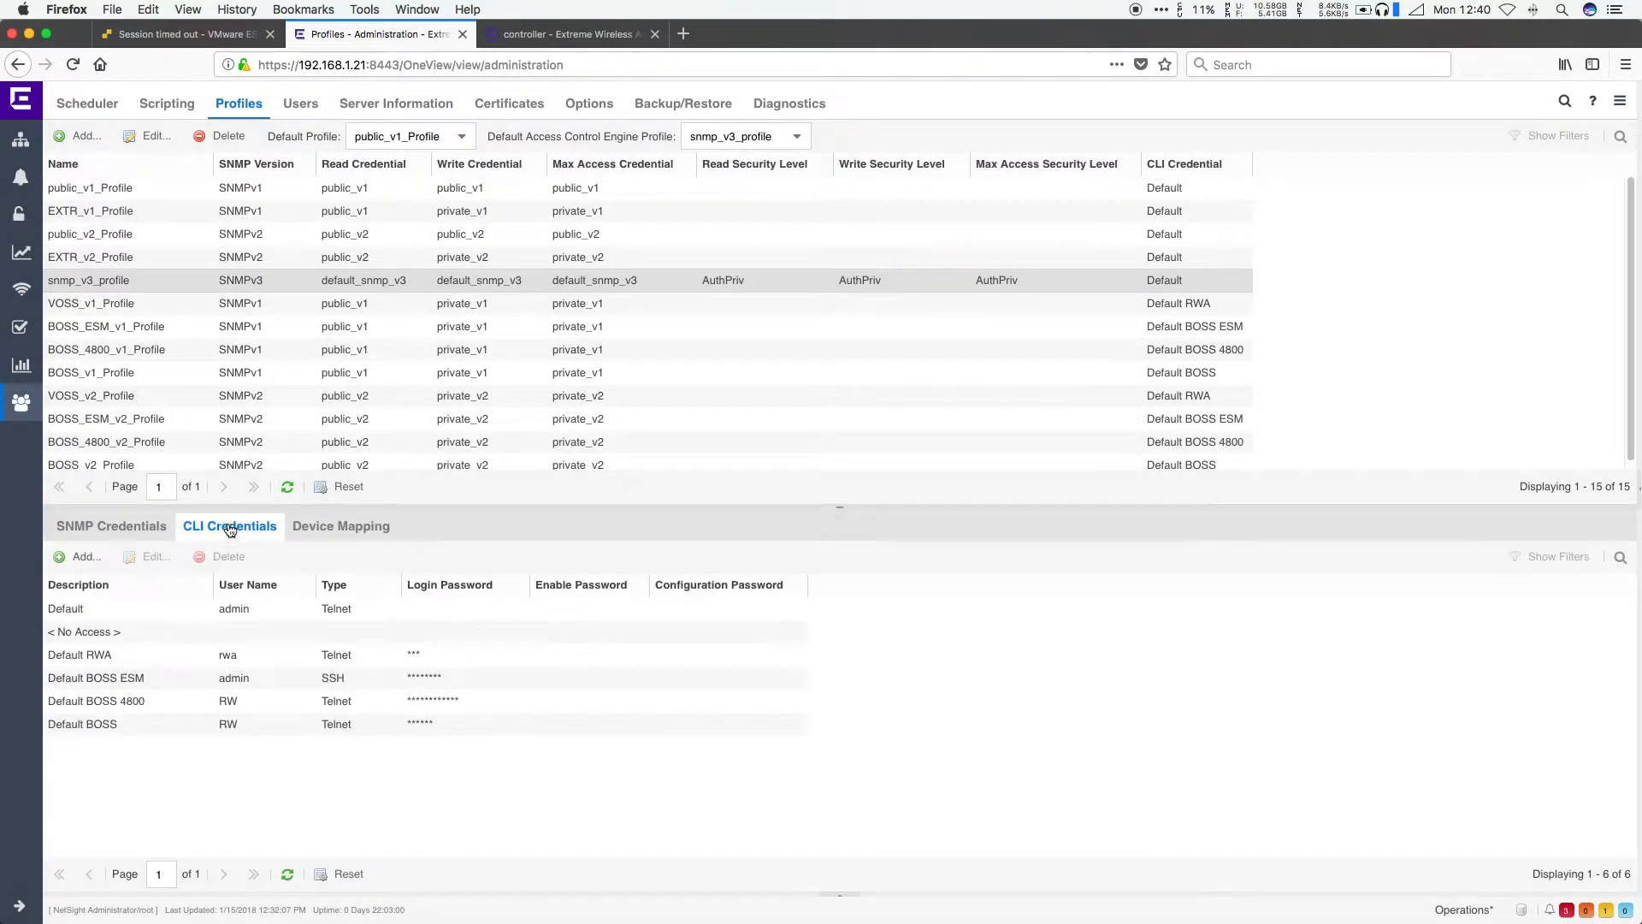
double_click(91, 606)
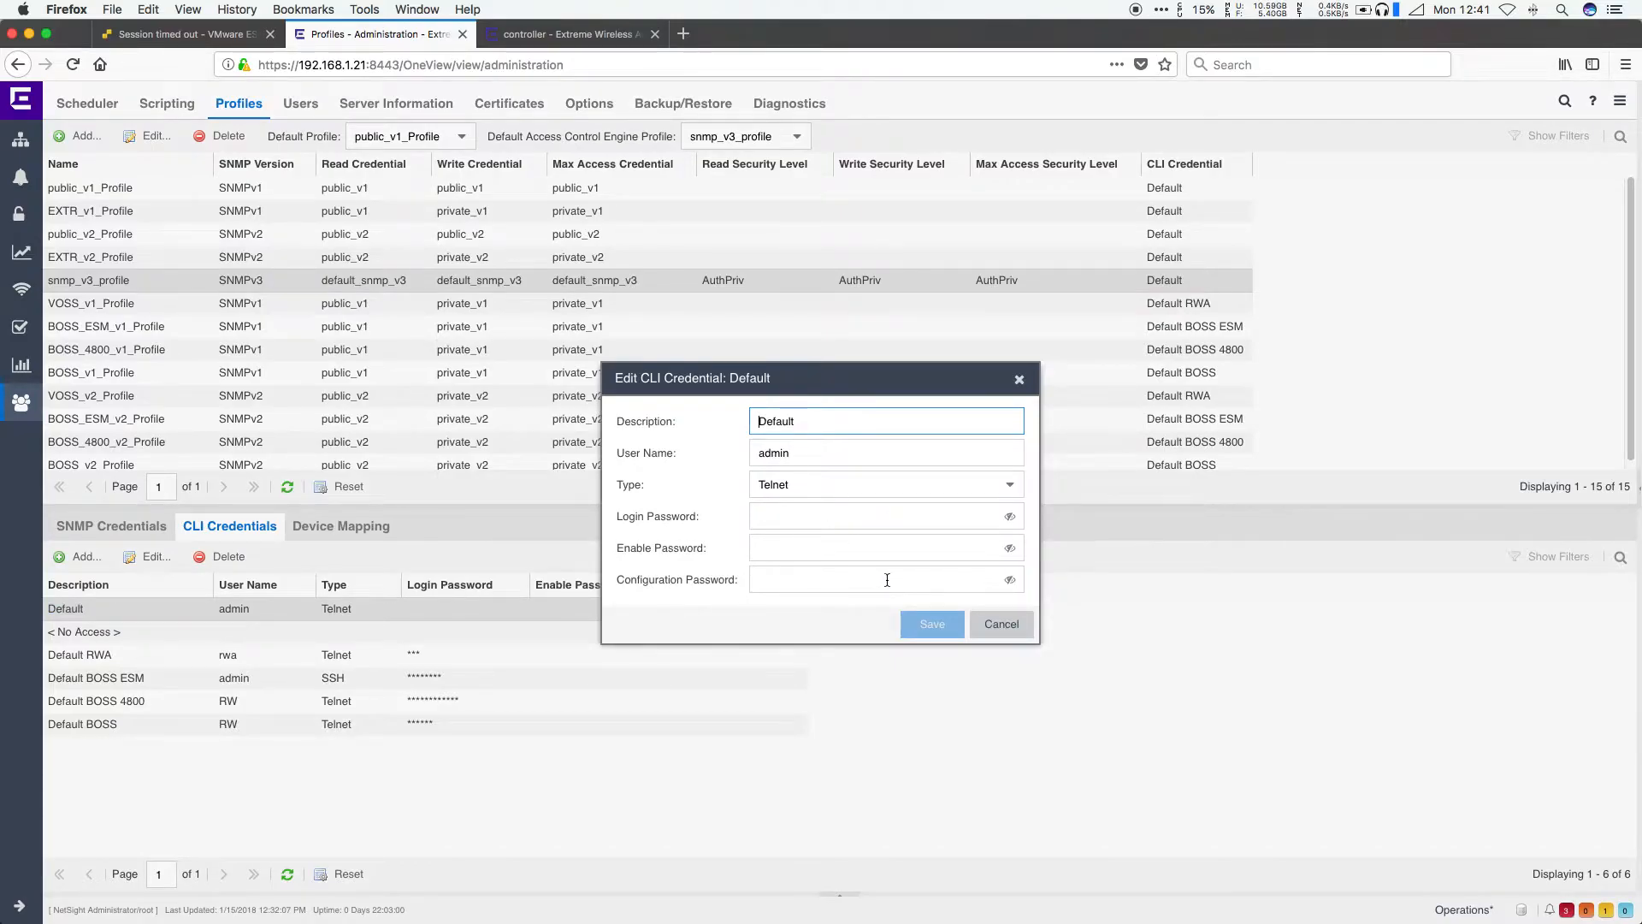
click(1003, 624)
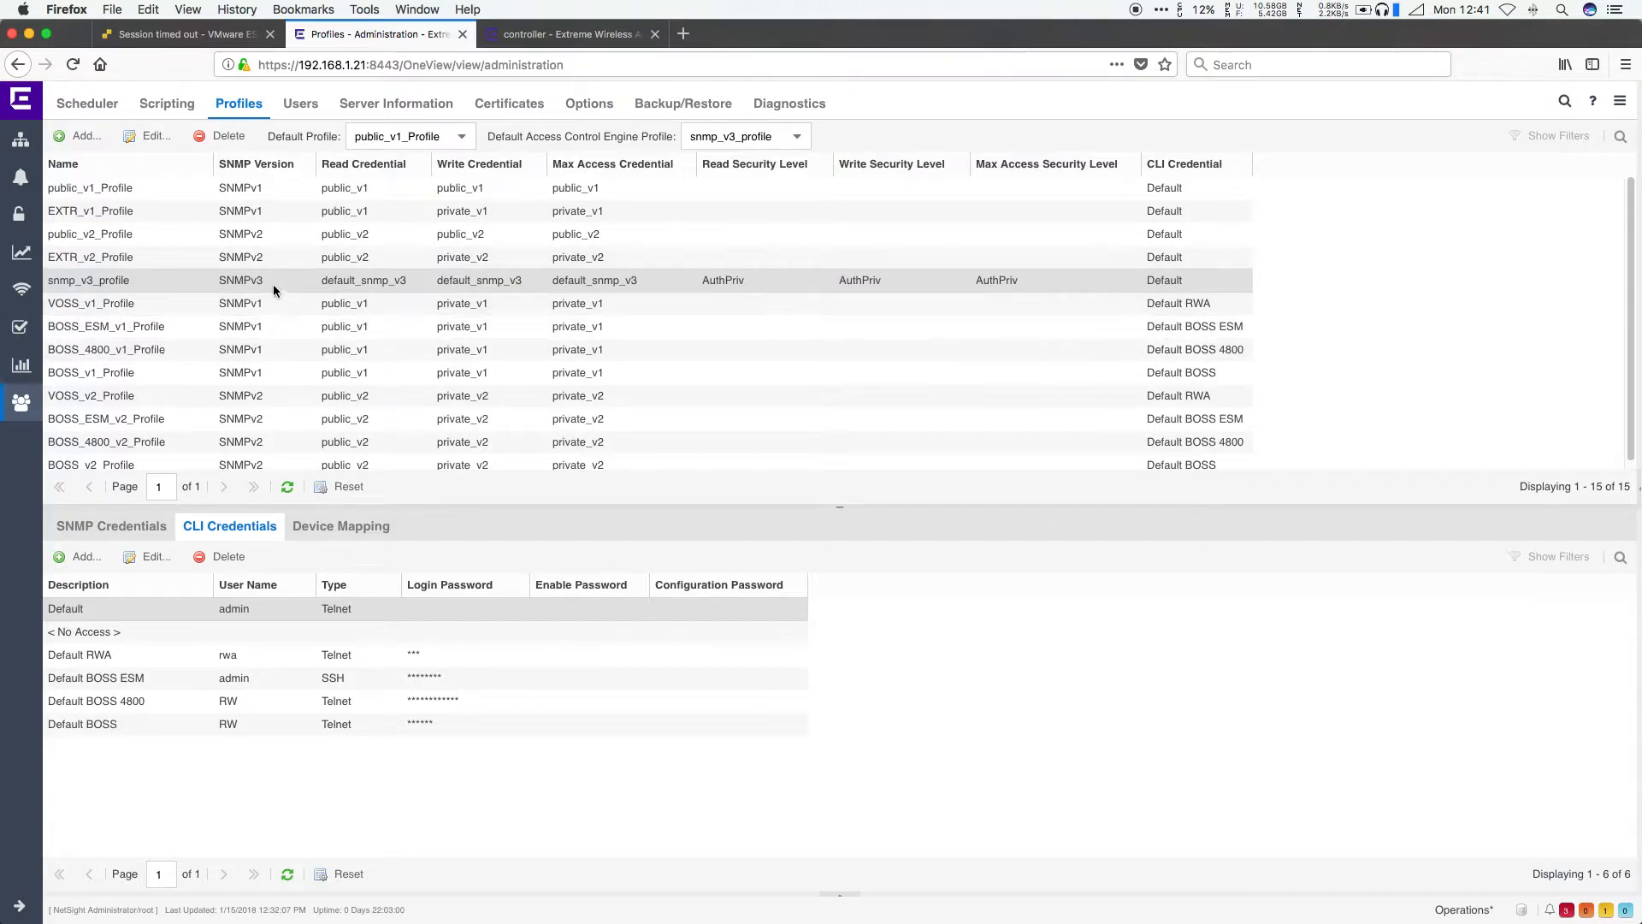
- Start a new profile named controller_v3_profile
click(83, 134)
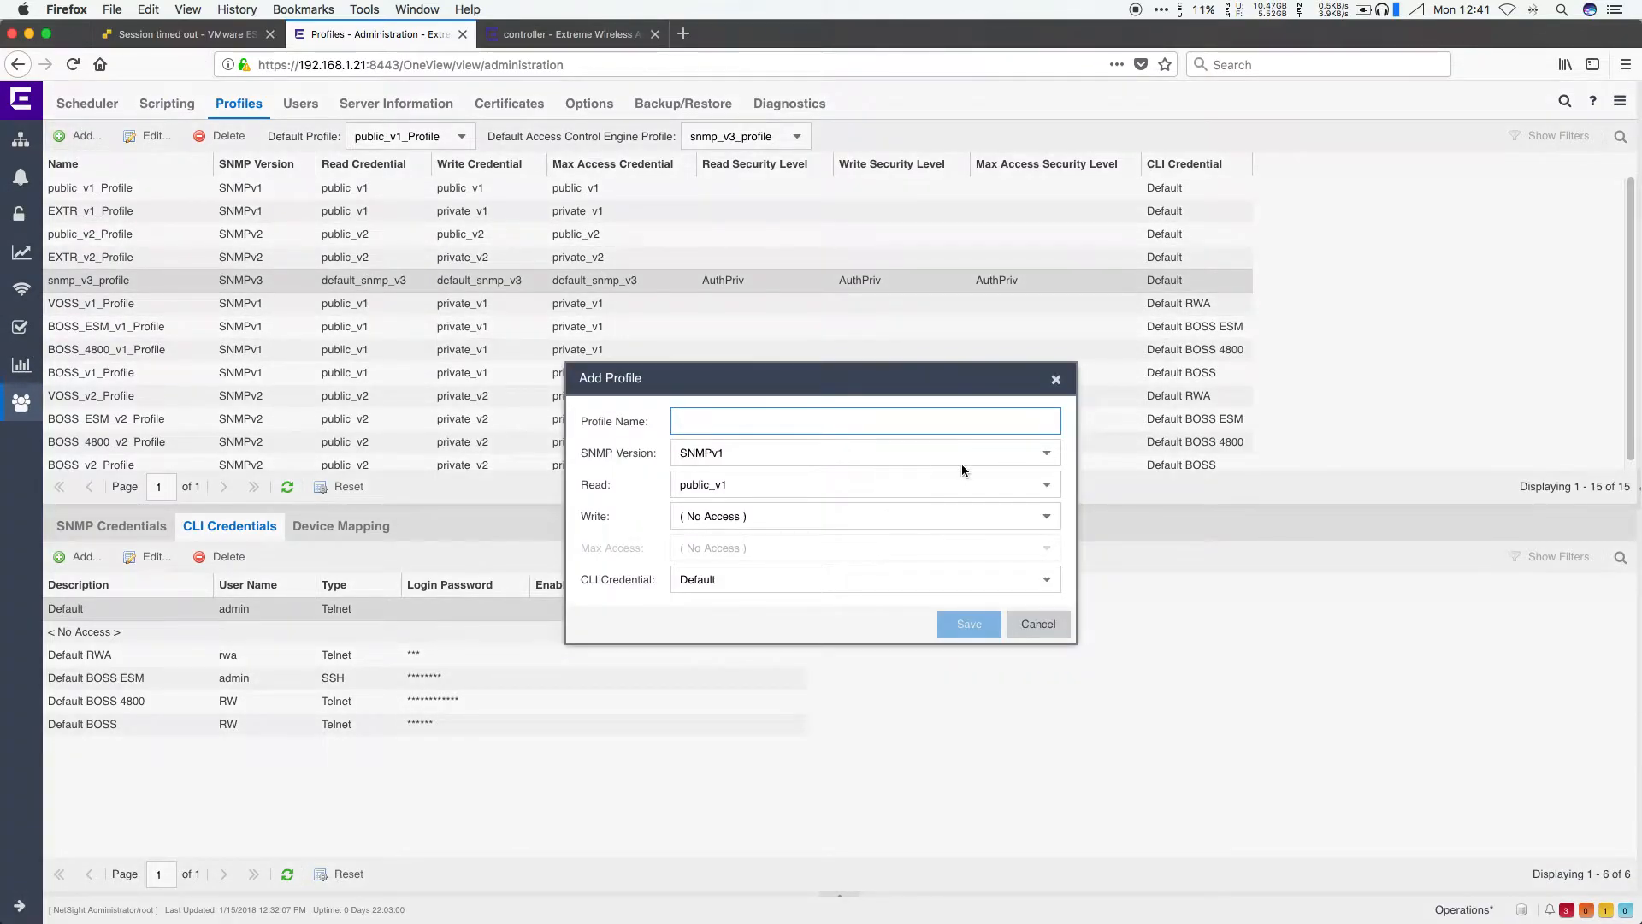
text(controller_)
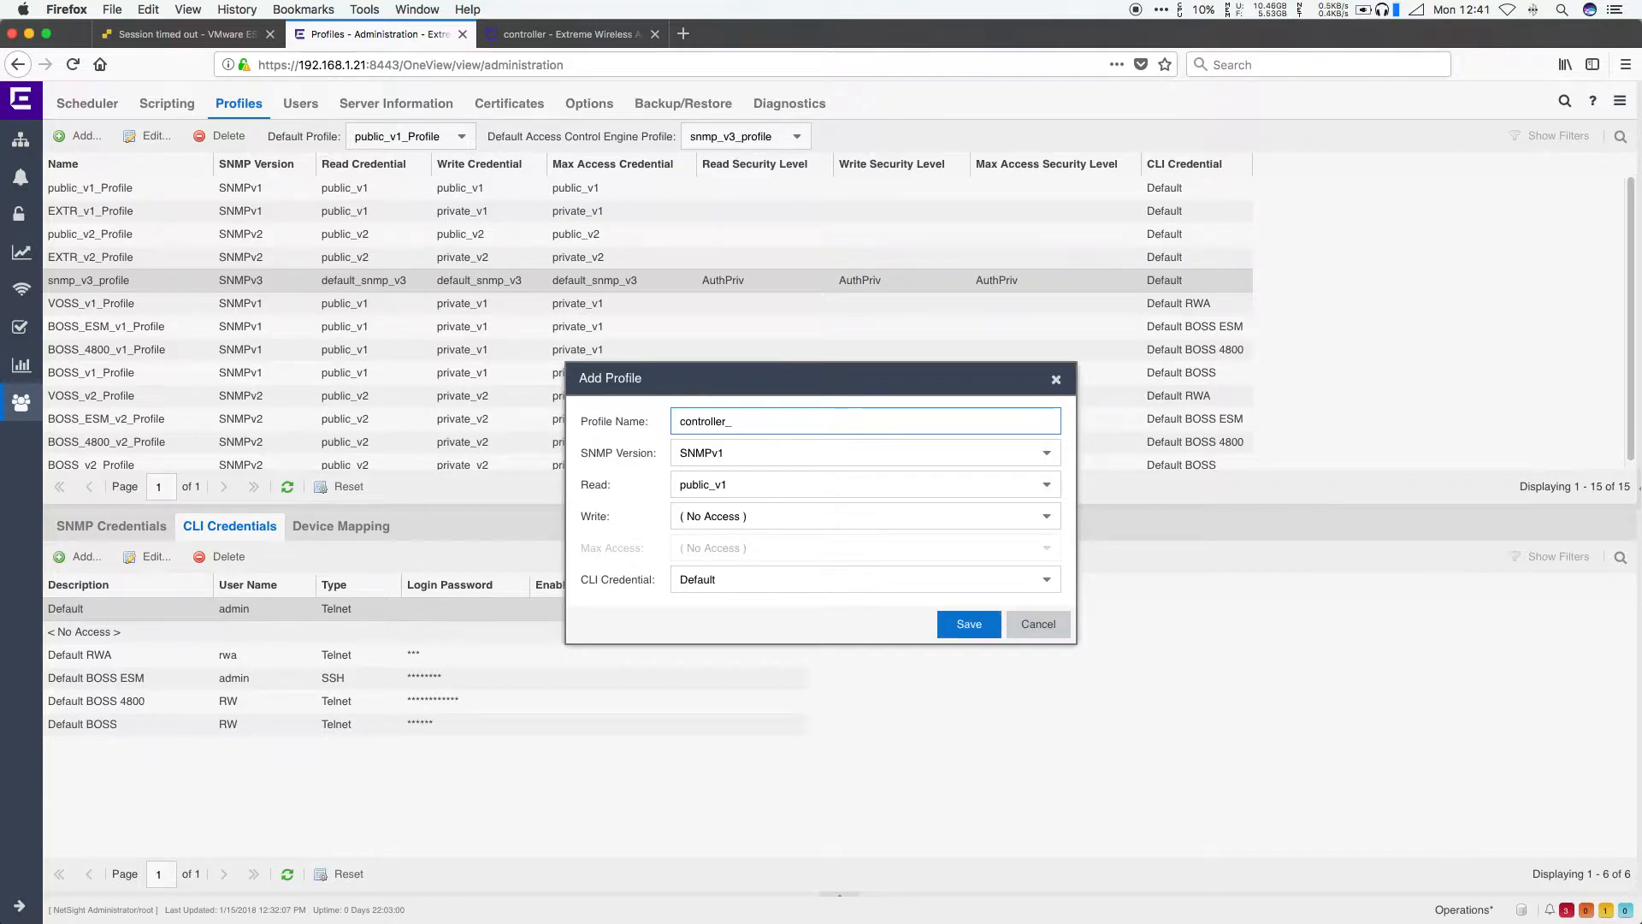
text(v3_profile)
- Start a new CLI credential for the profile with description controller_cli, user name admin and type SSH
click(818, 579)
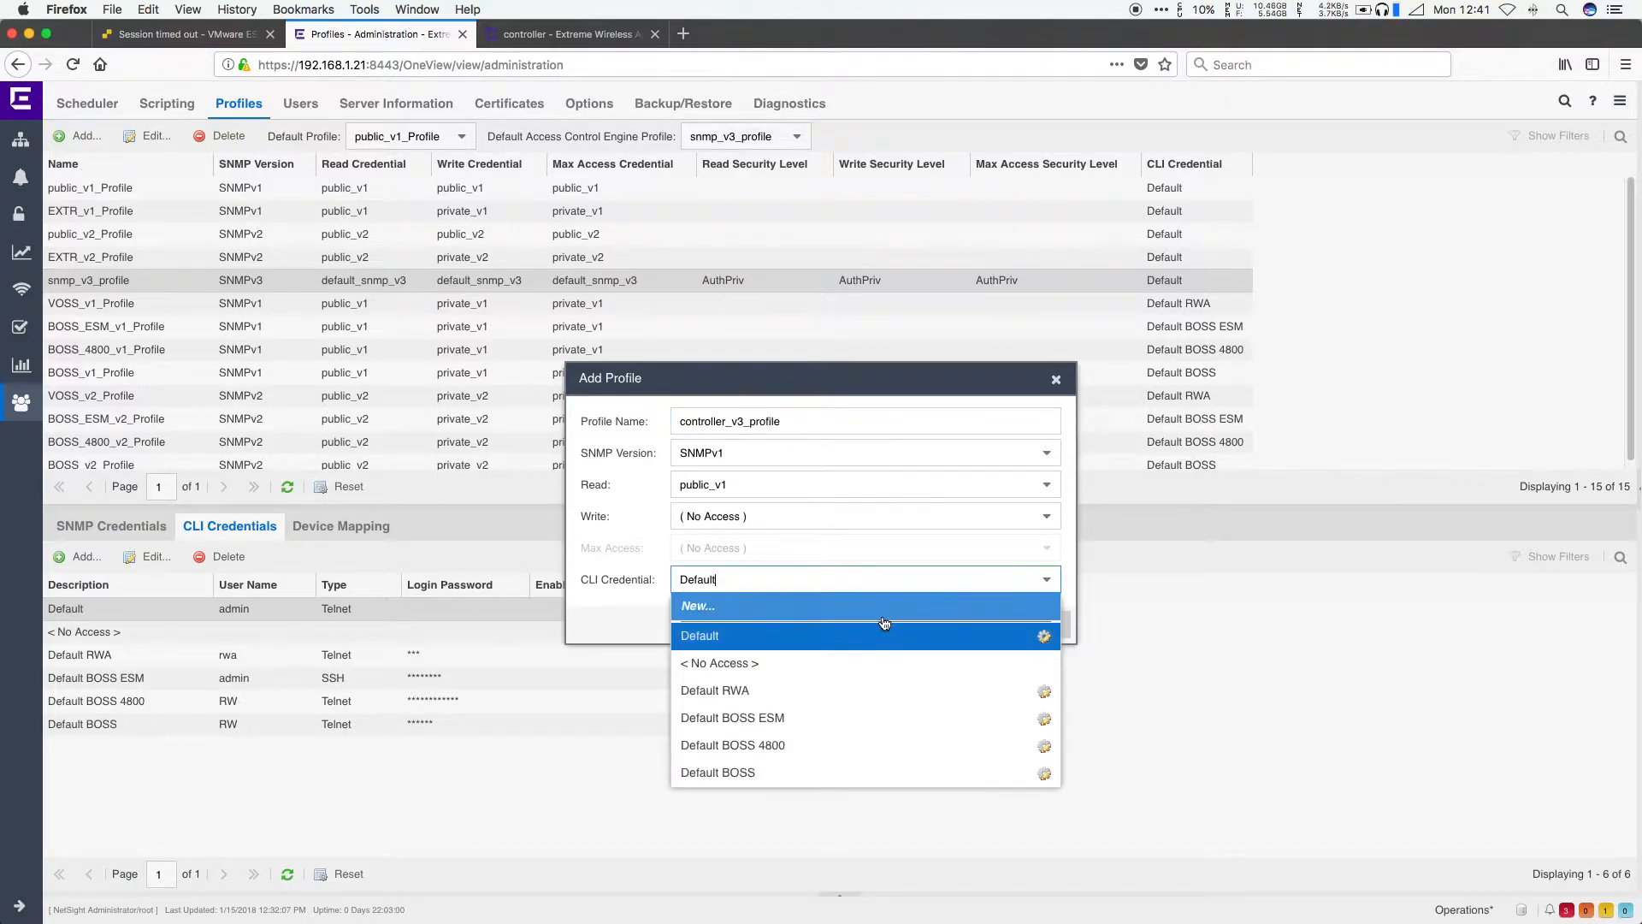
click(889, 616)
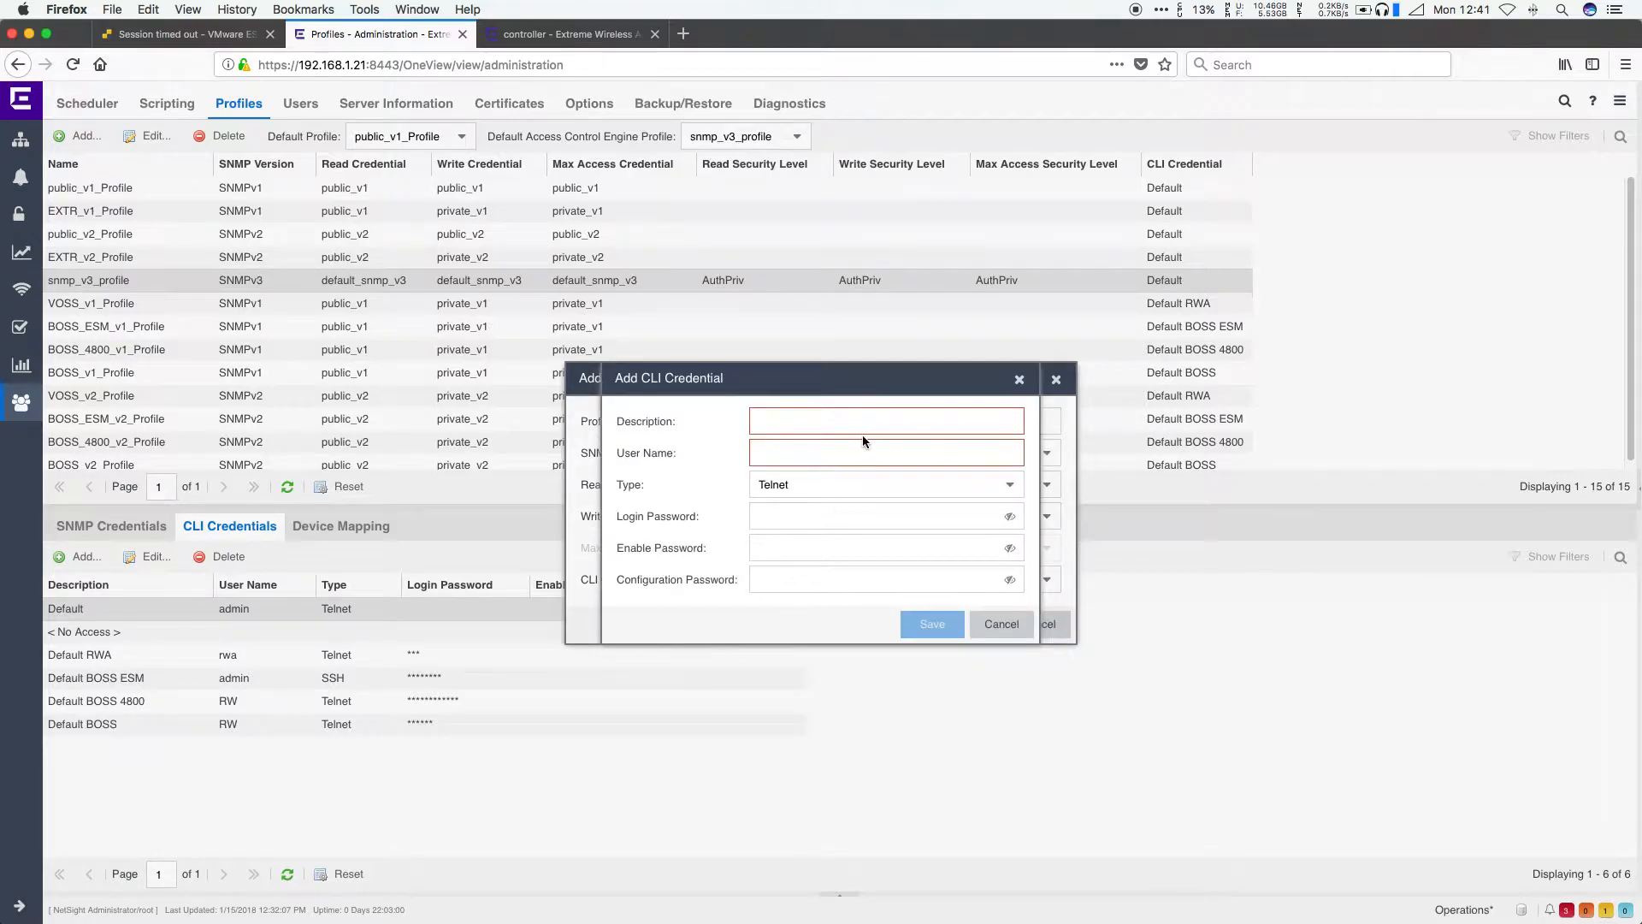
text(controller_cli)
key(Tab)
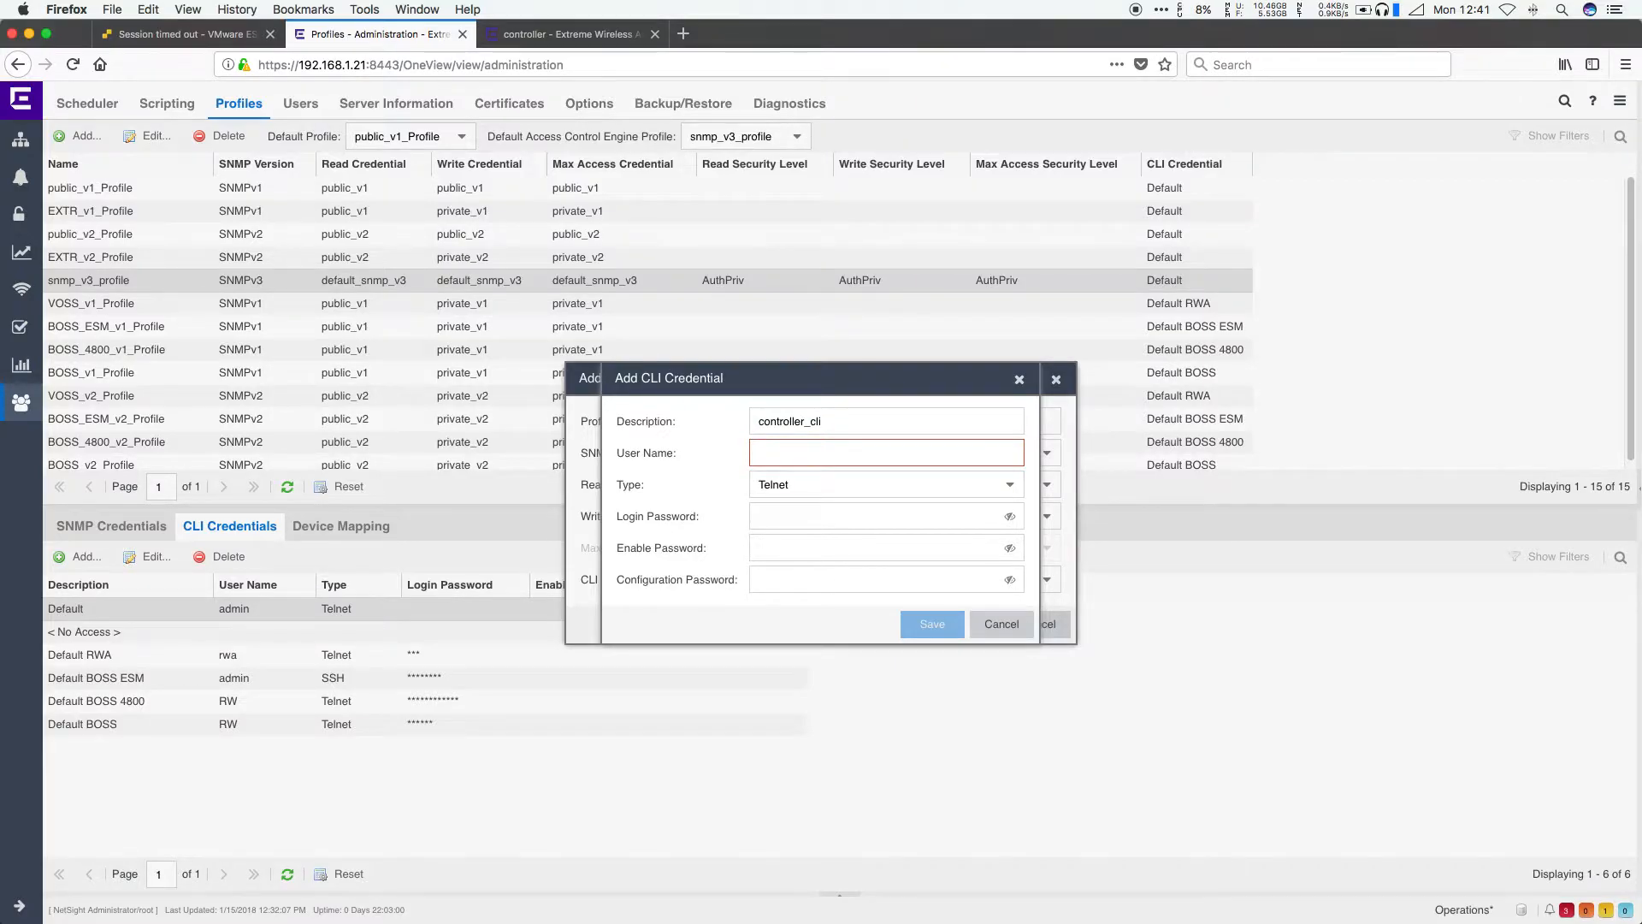
text(admin)
key(Tab)
click(1010, 487)
click(862, 511)
- Enter the login, enable and configuration passwords, reveal them for checking, and save the CLI credential
click(807, 521)
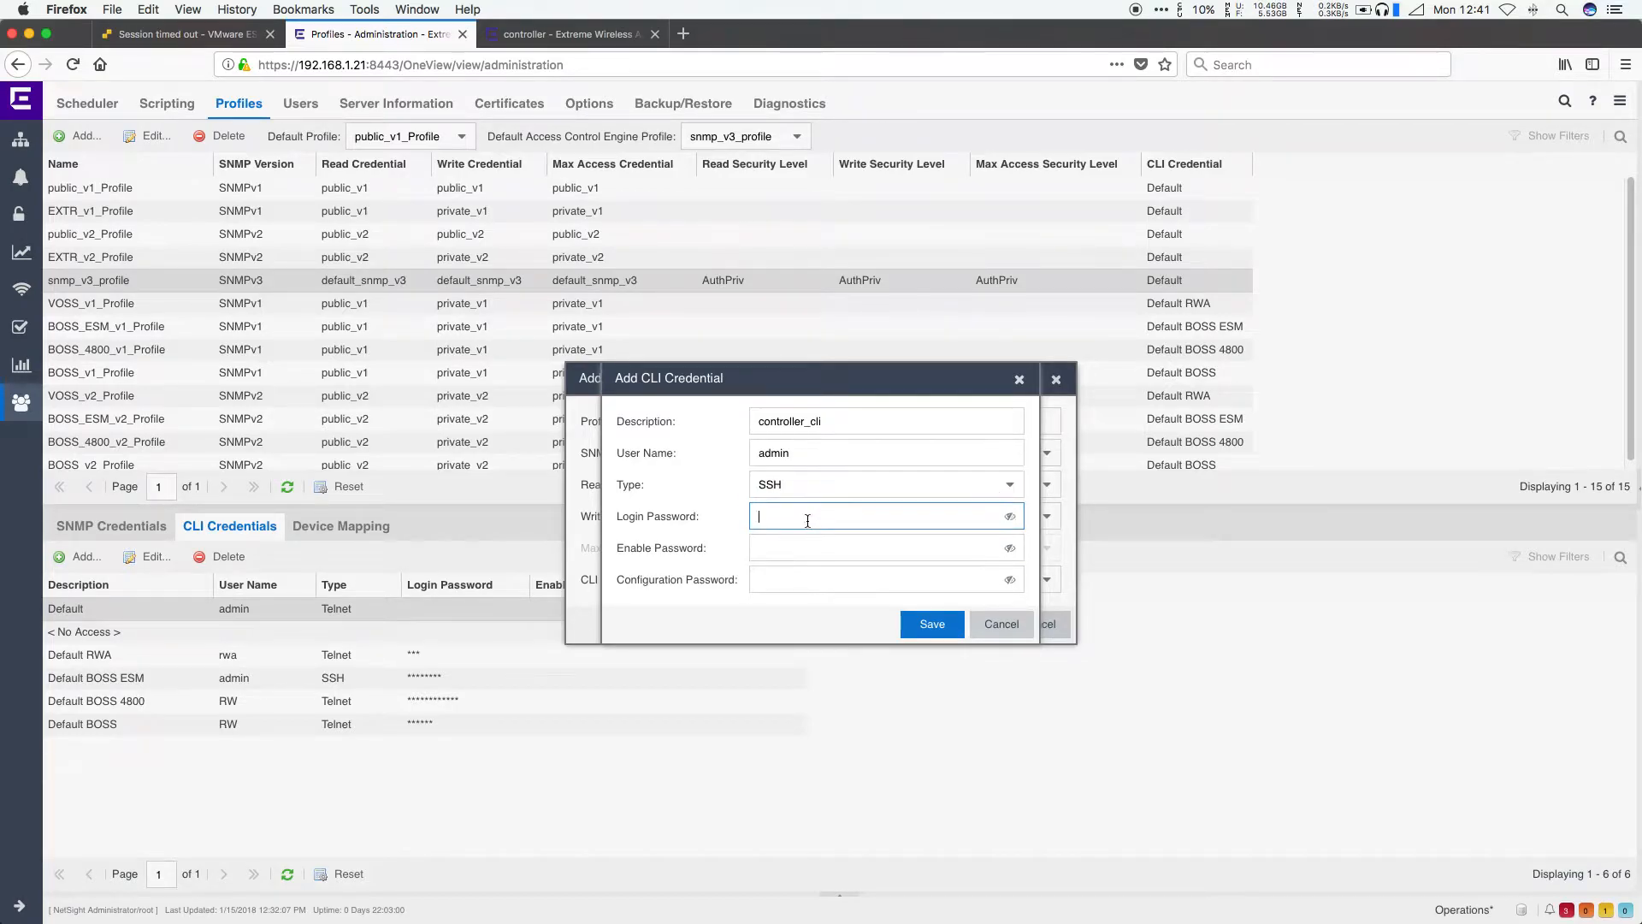
key(Tab)
text(********)
key(Tab)
text(****)
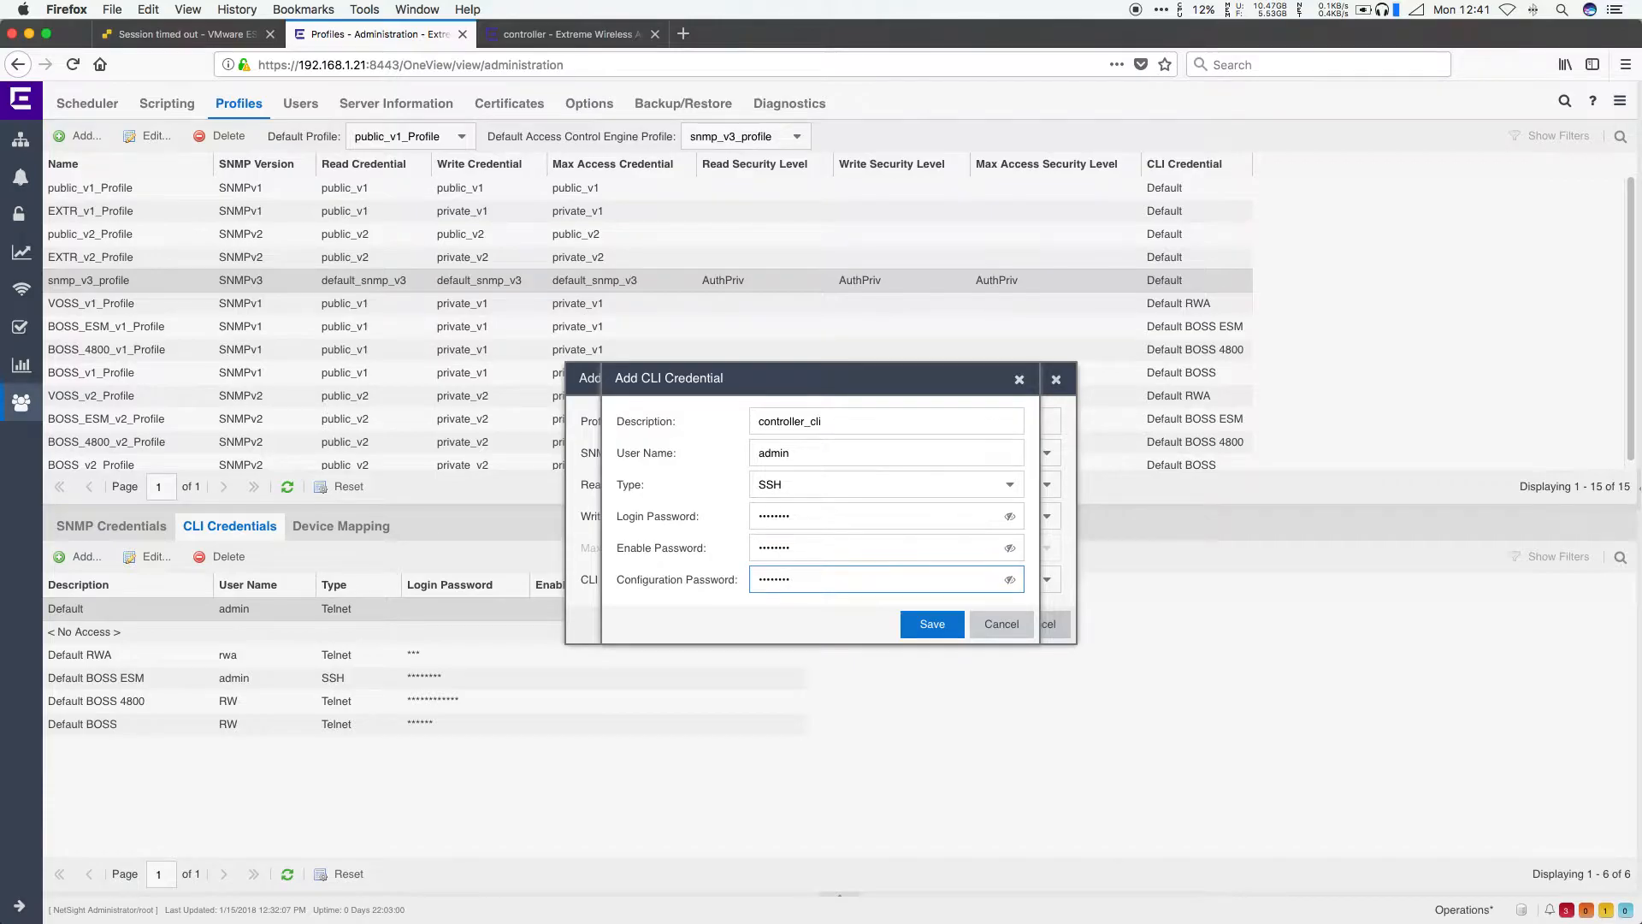
click(1010, 516)
click(1011, 547)
click(1010, 580)
click(934, 625)
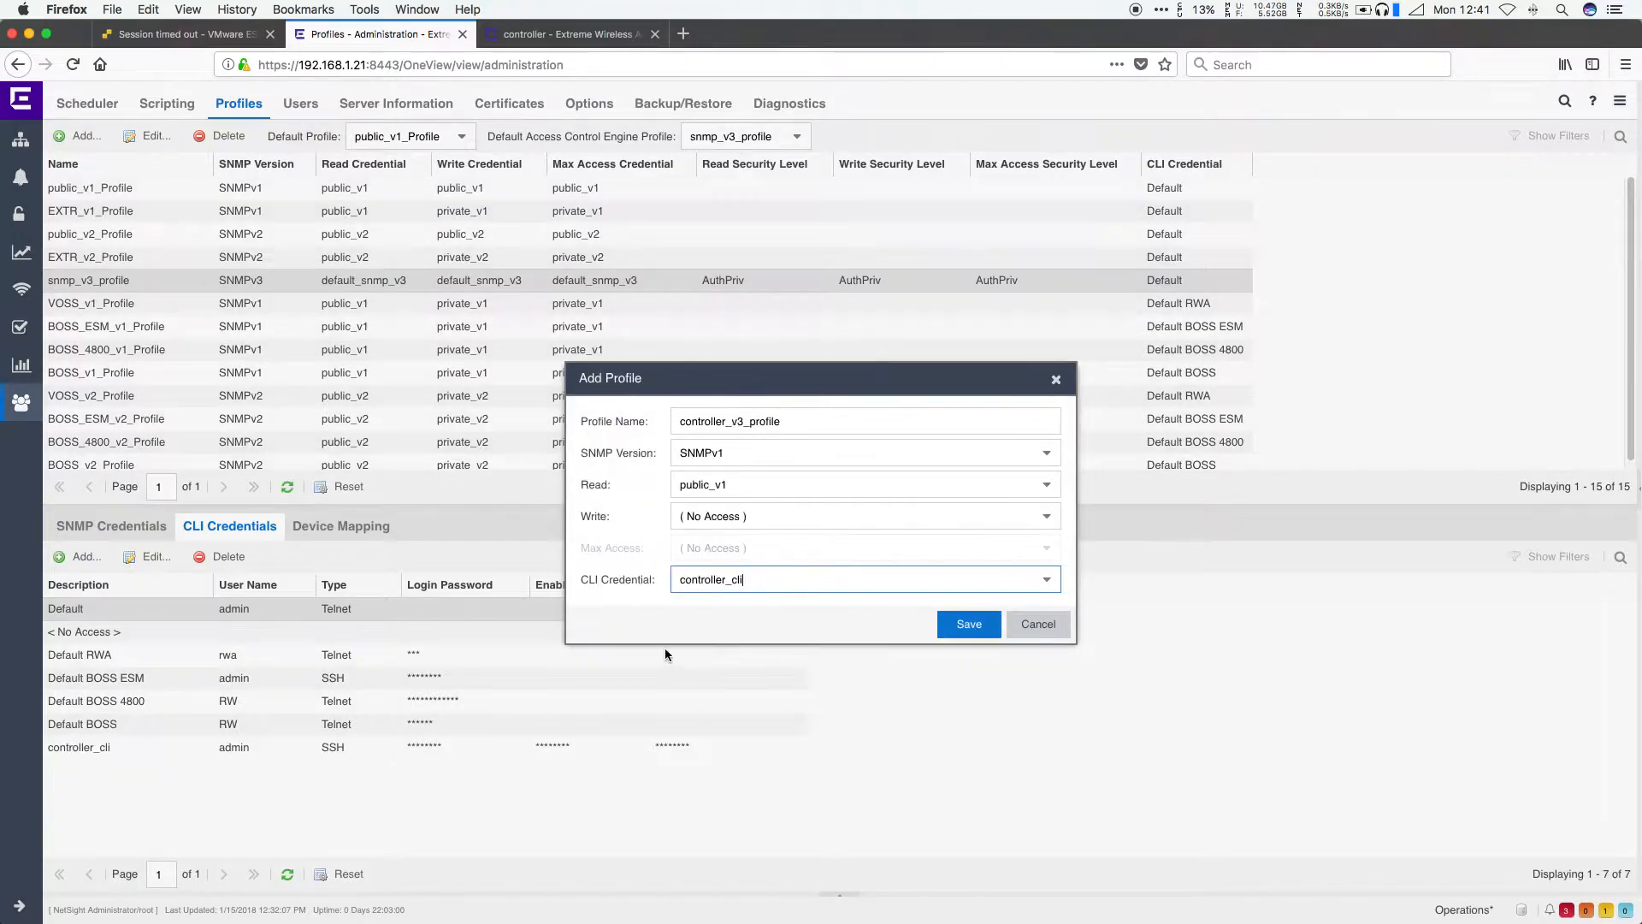
- Set the new profile's SNMP version to SNMPv3 and review the default_snmp_v3 credential with its passwords revealed
click(761, 462)
click(780, 536)
click(783, 517)
click(793, 599)
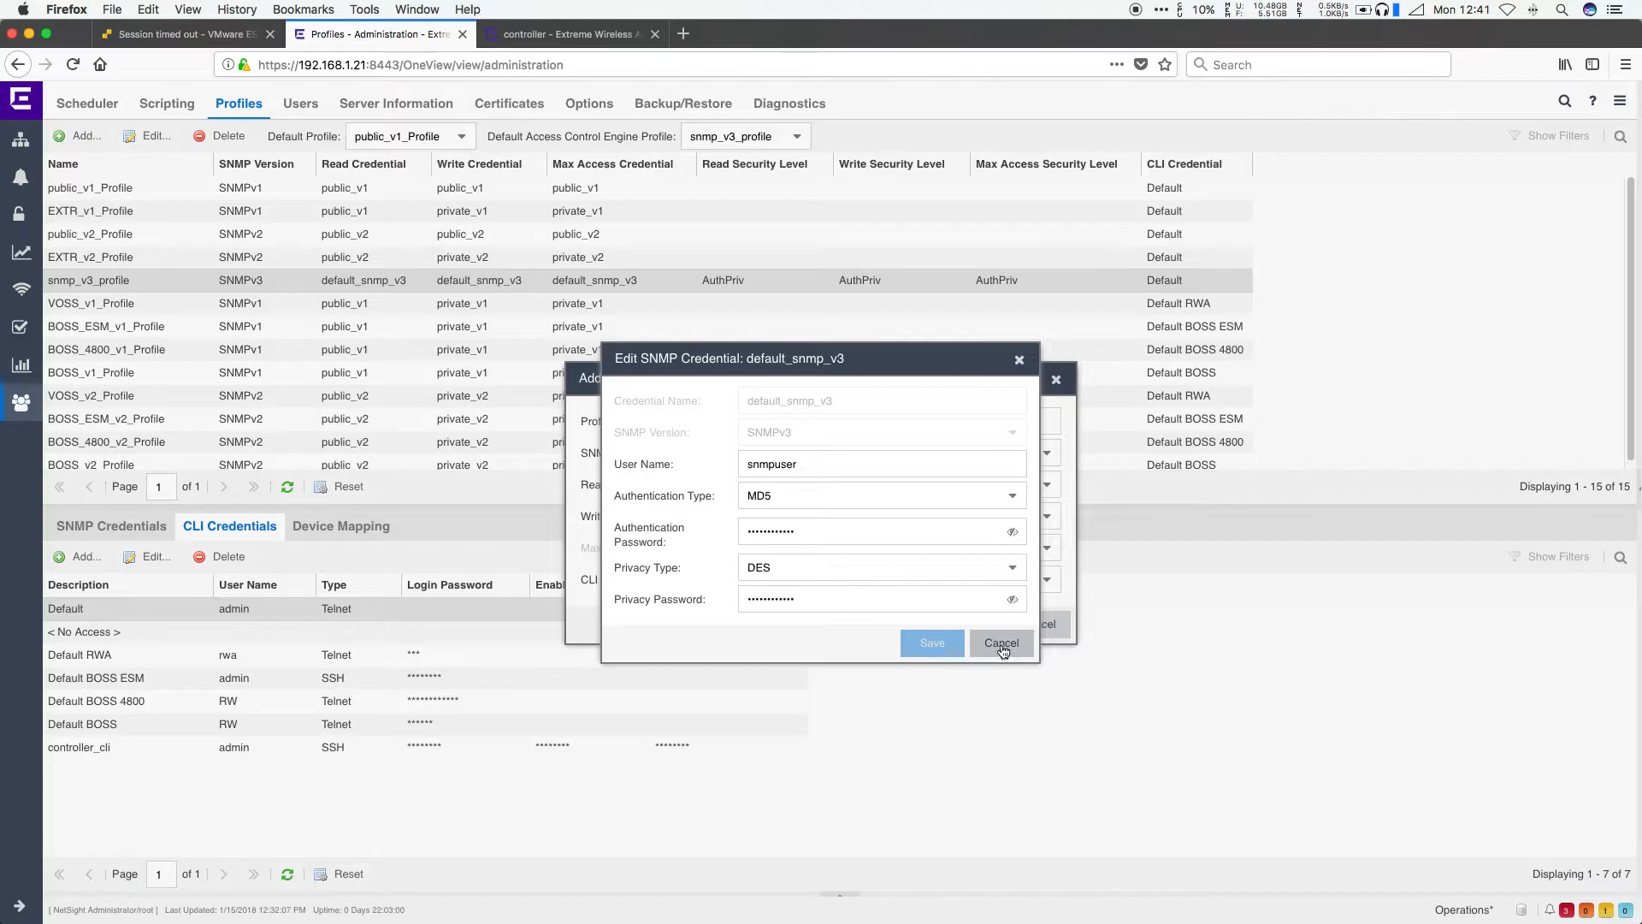
click(1012, 533)
click(1012, 601)
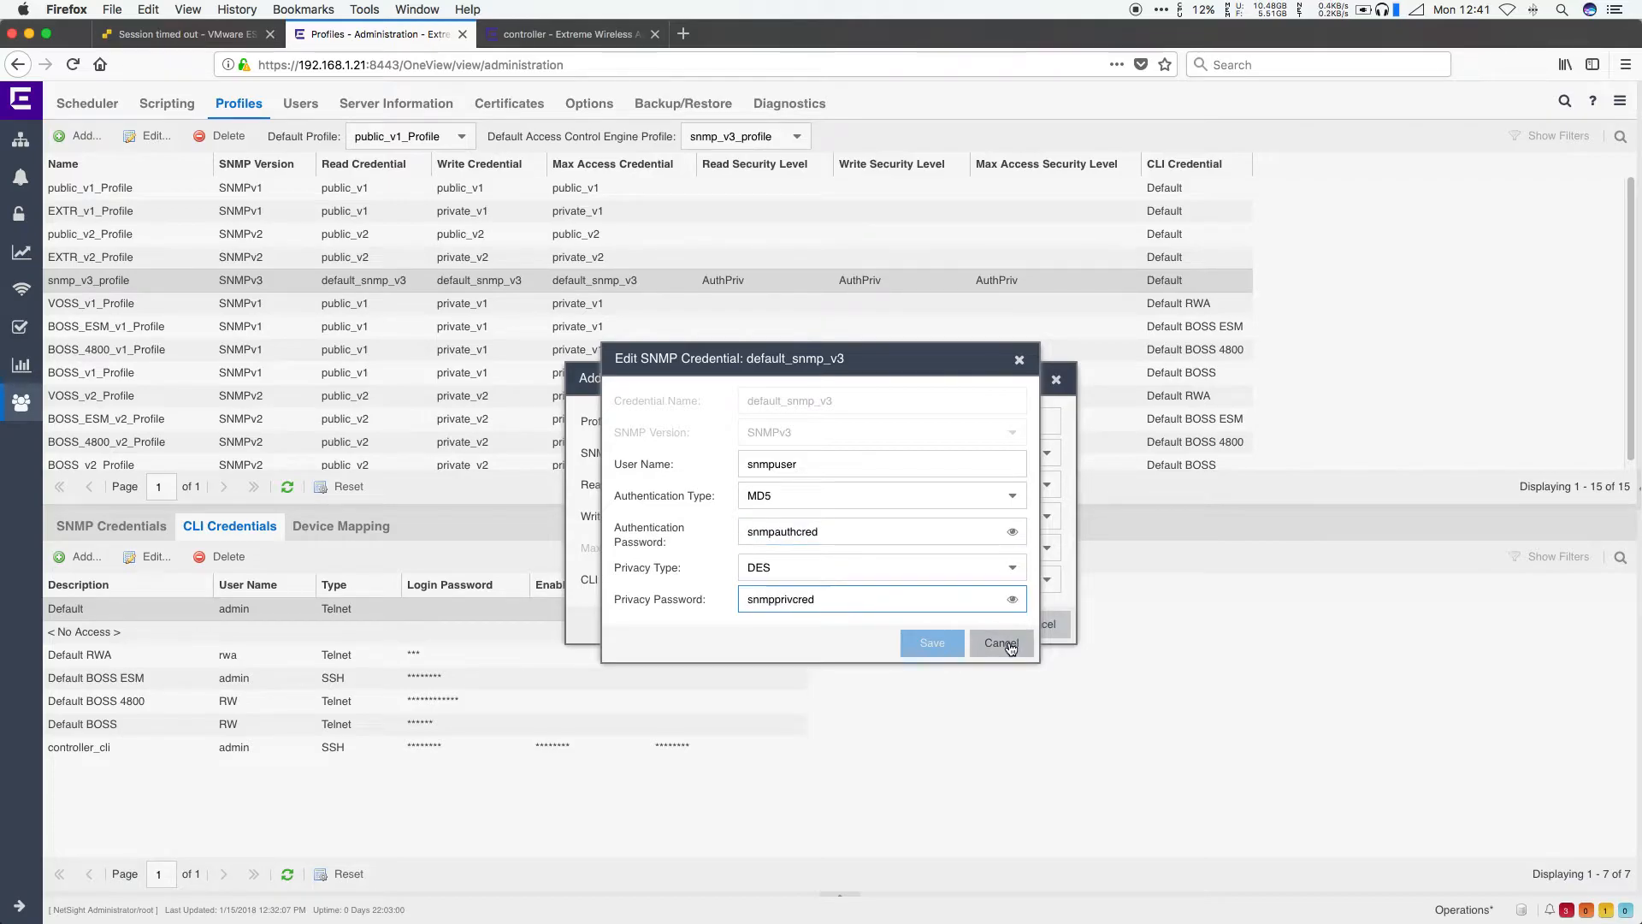
click(1001, 643)
- Set the profile's write and max access credentials to default_snmp_v3
click(800, 517)
click(770, 600)
click(802, 550)
click(744, 630)
- Set the profile's read, write and max security levels to AuthPriv and save the profile
click(984, 484)
click(950, 561)
click(981, 517)
click(949, 597)
click(980, 547)
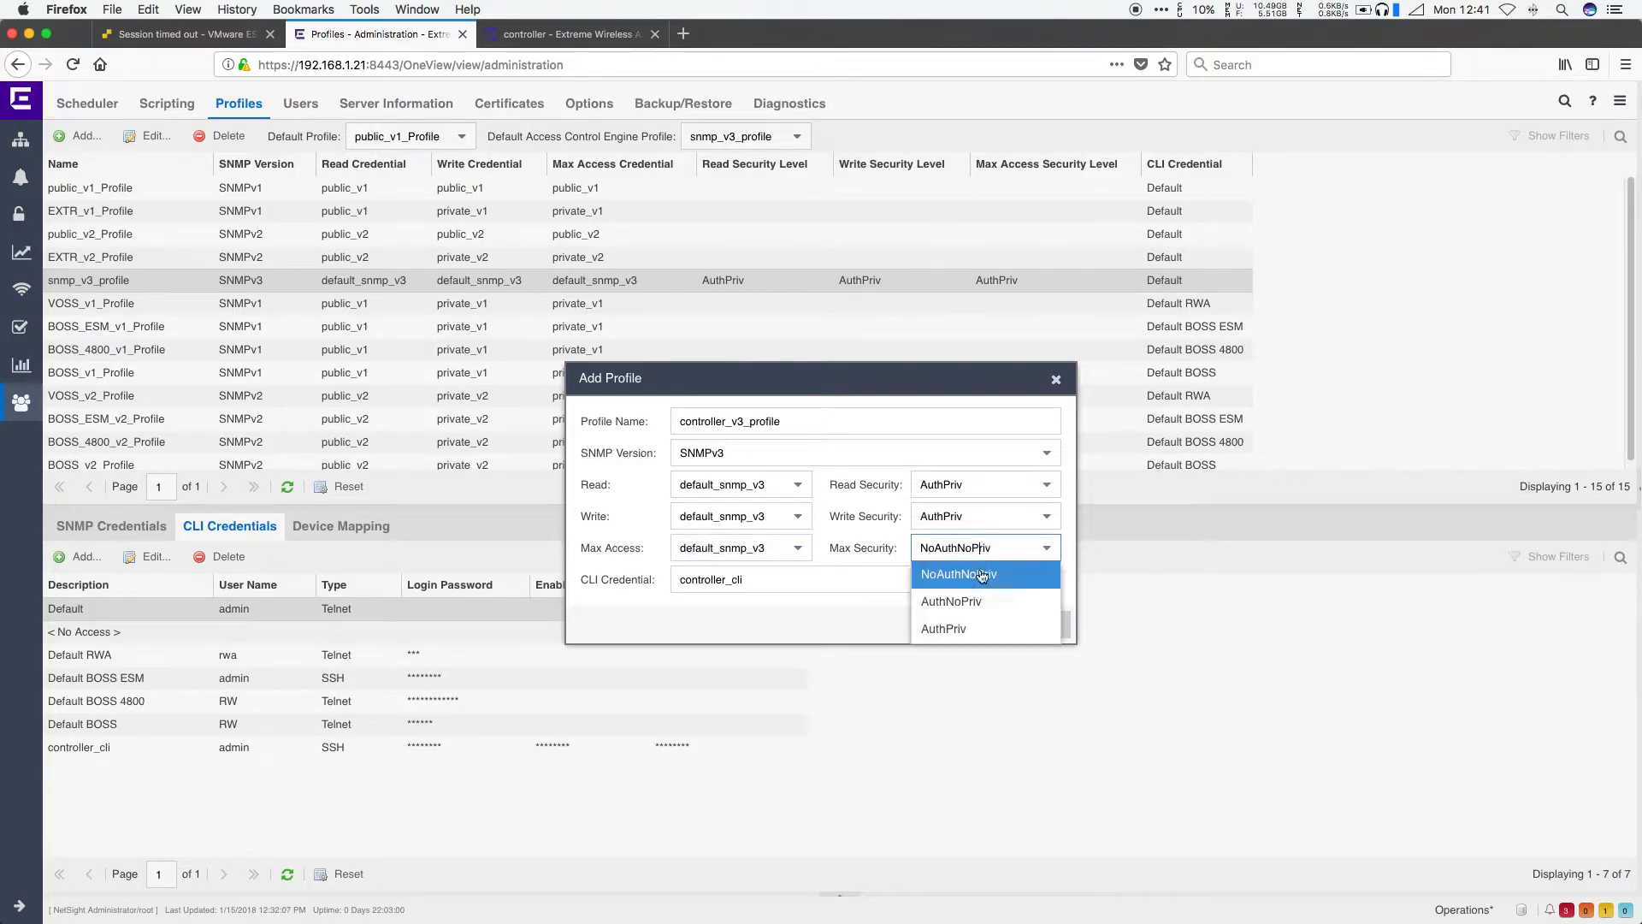
click(972, 627)
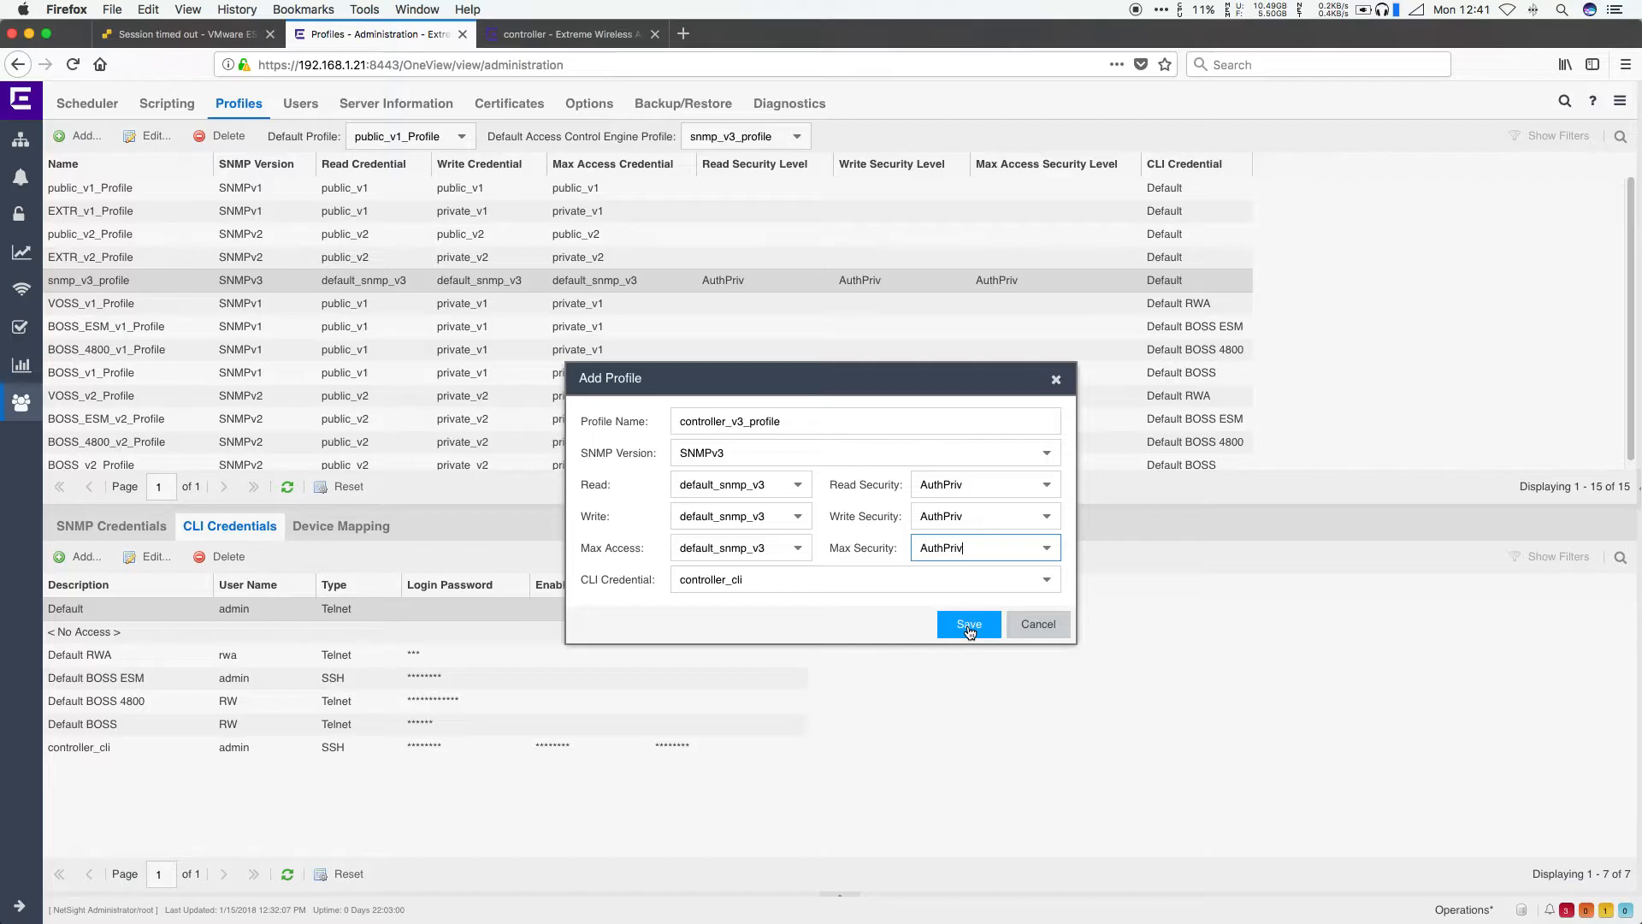
click(969, 627)
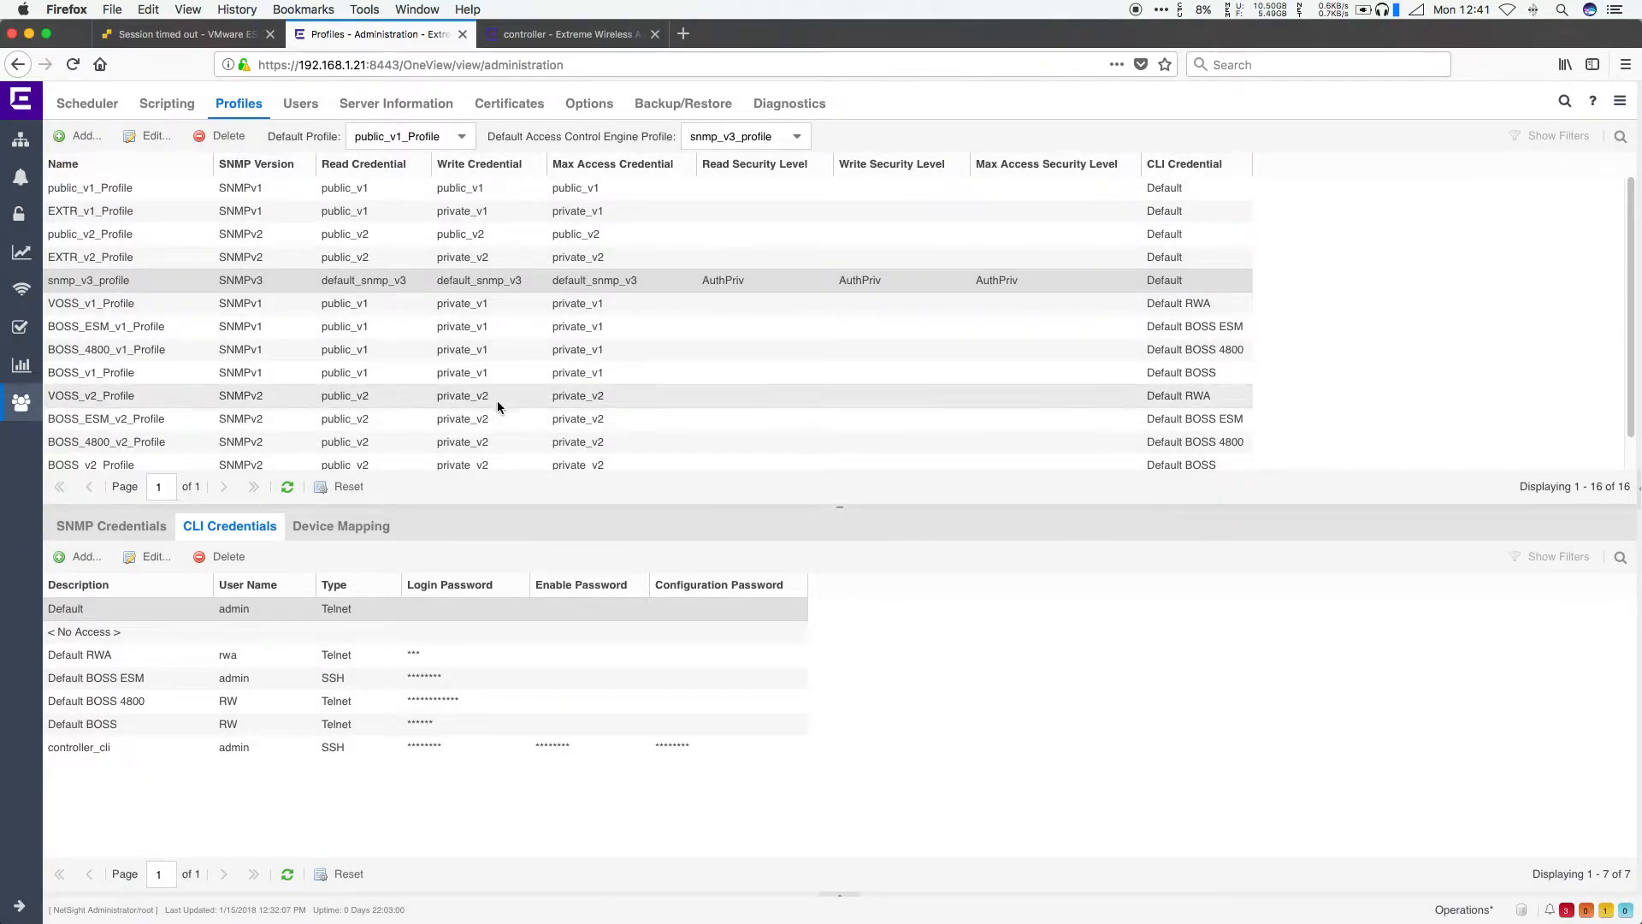
- Open the device mapping for the Wireless Controllers group and check which profiles can be assigned
click(350, 528)
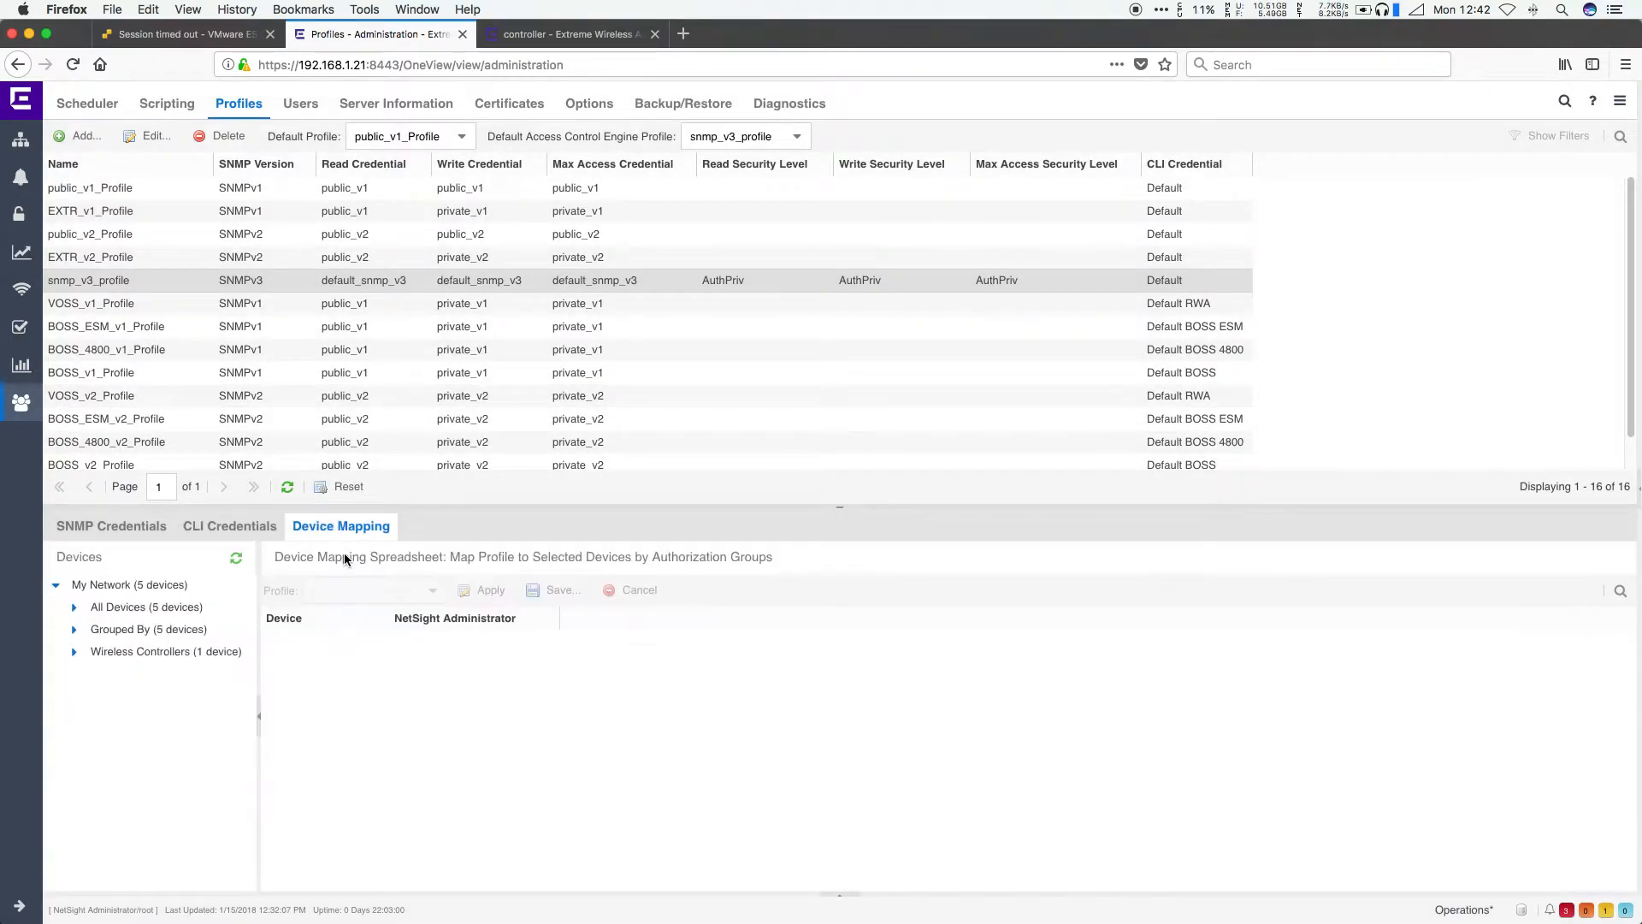
click(134, 655)
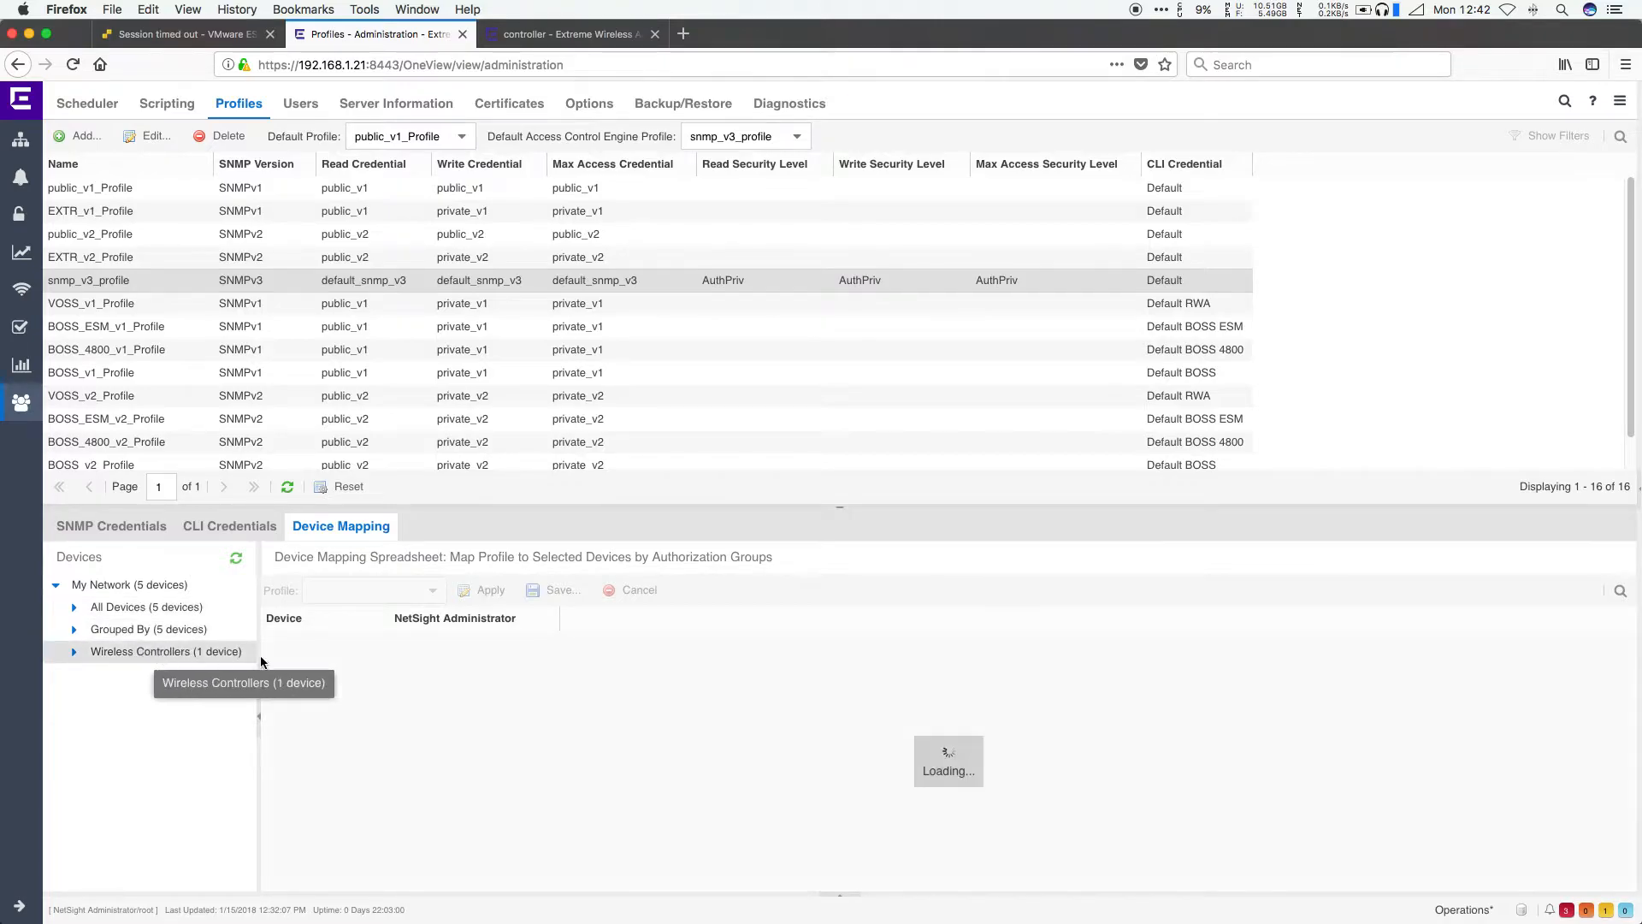
click(435, 591)
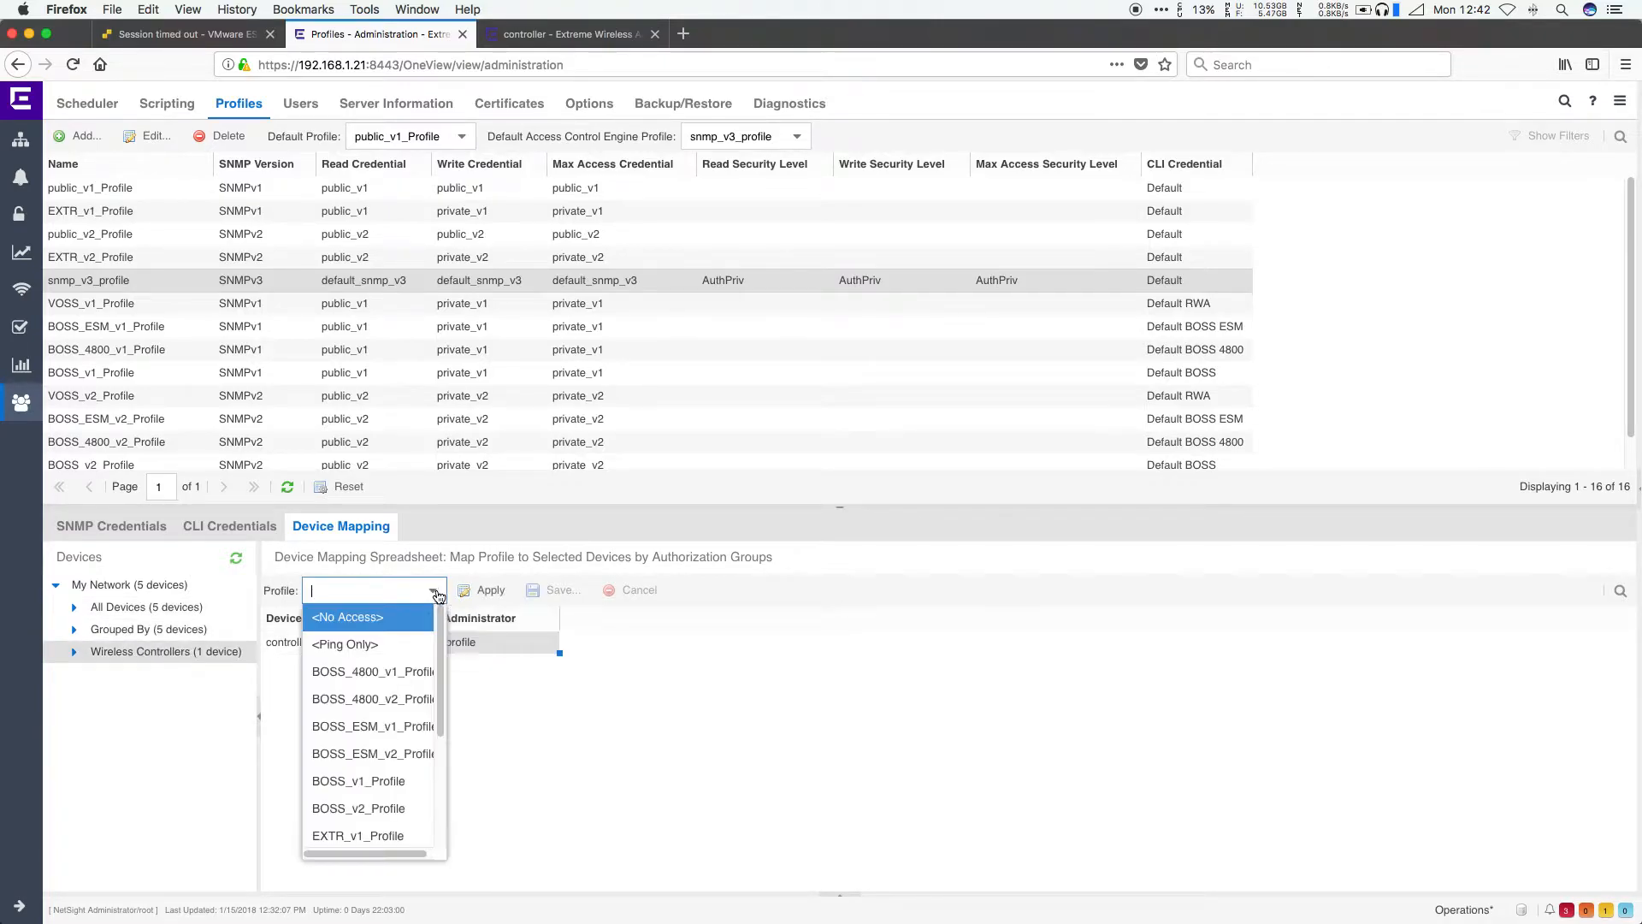
click(436, 595)
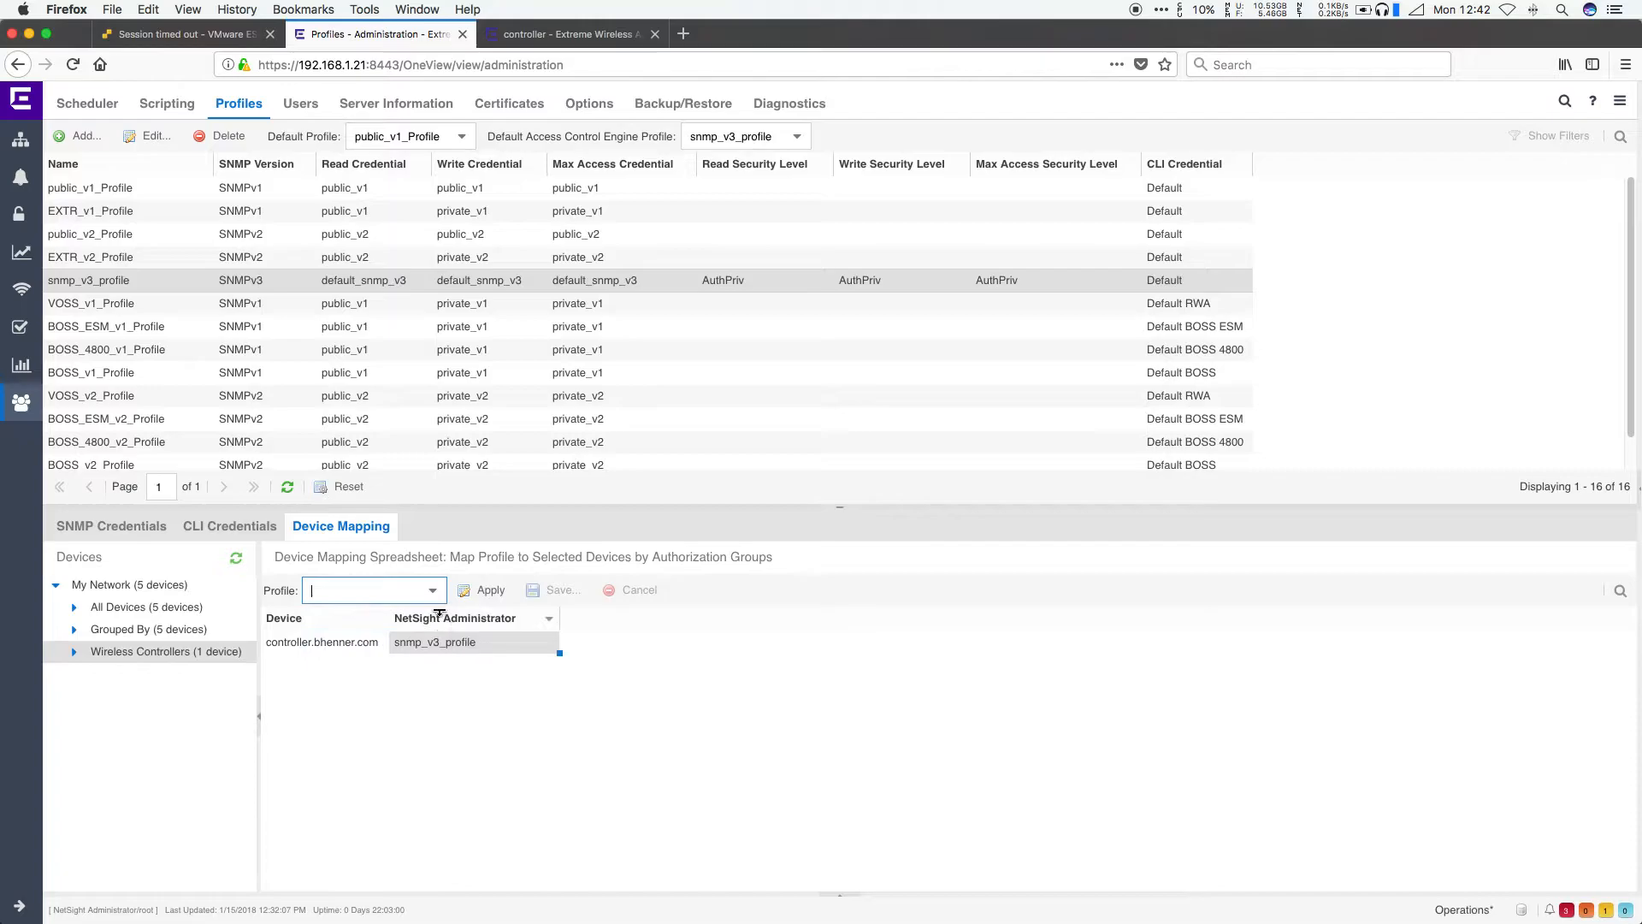
- Try to apply a different profile to the wireless controller in the device mapping
click(436, 592)
drag(439, 684, 418, 878)
click(516, 744)
click(485, 590)
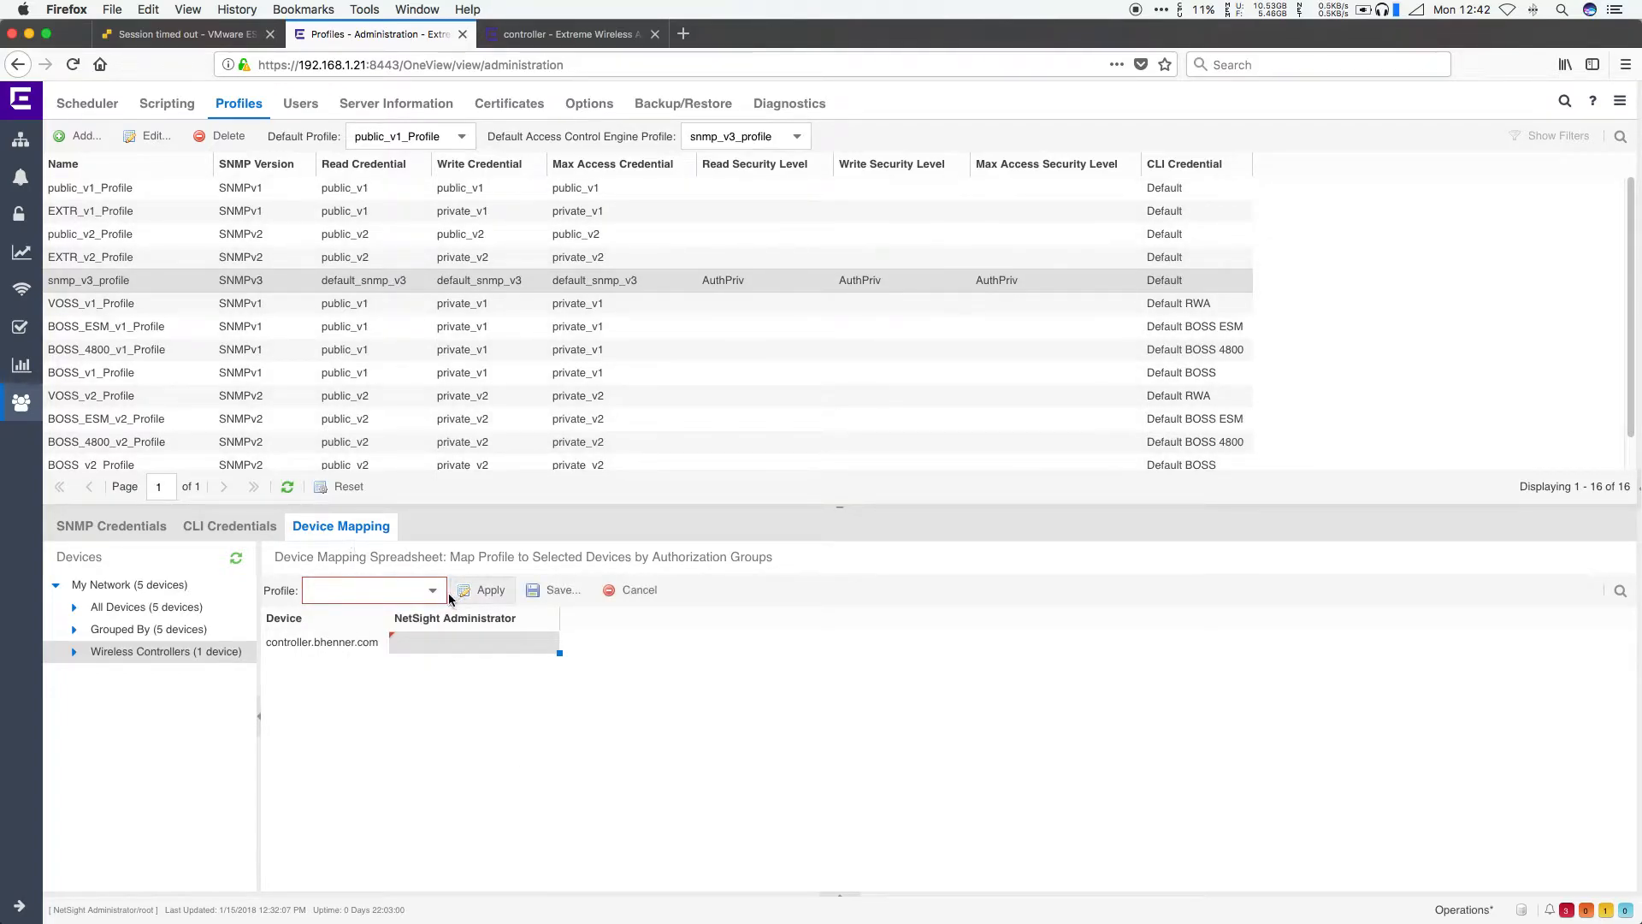
click(434, 596)
scroll(449, 753, down, 3)
scroll(448, 753, down, 2)
click(489, 768)
- Discard the unsaved device mapping changes and reload the profiles view
click(242, 106)
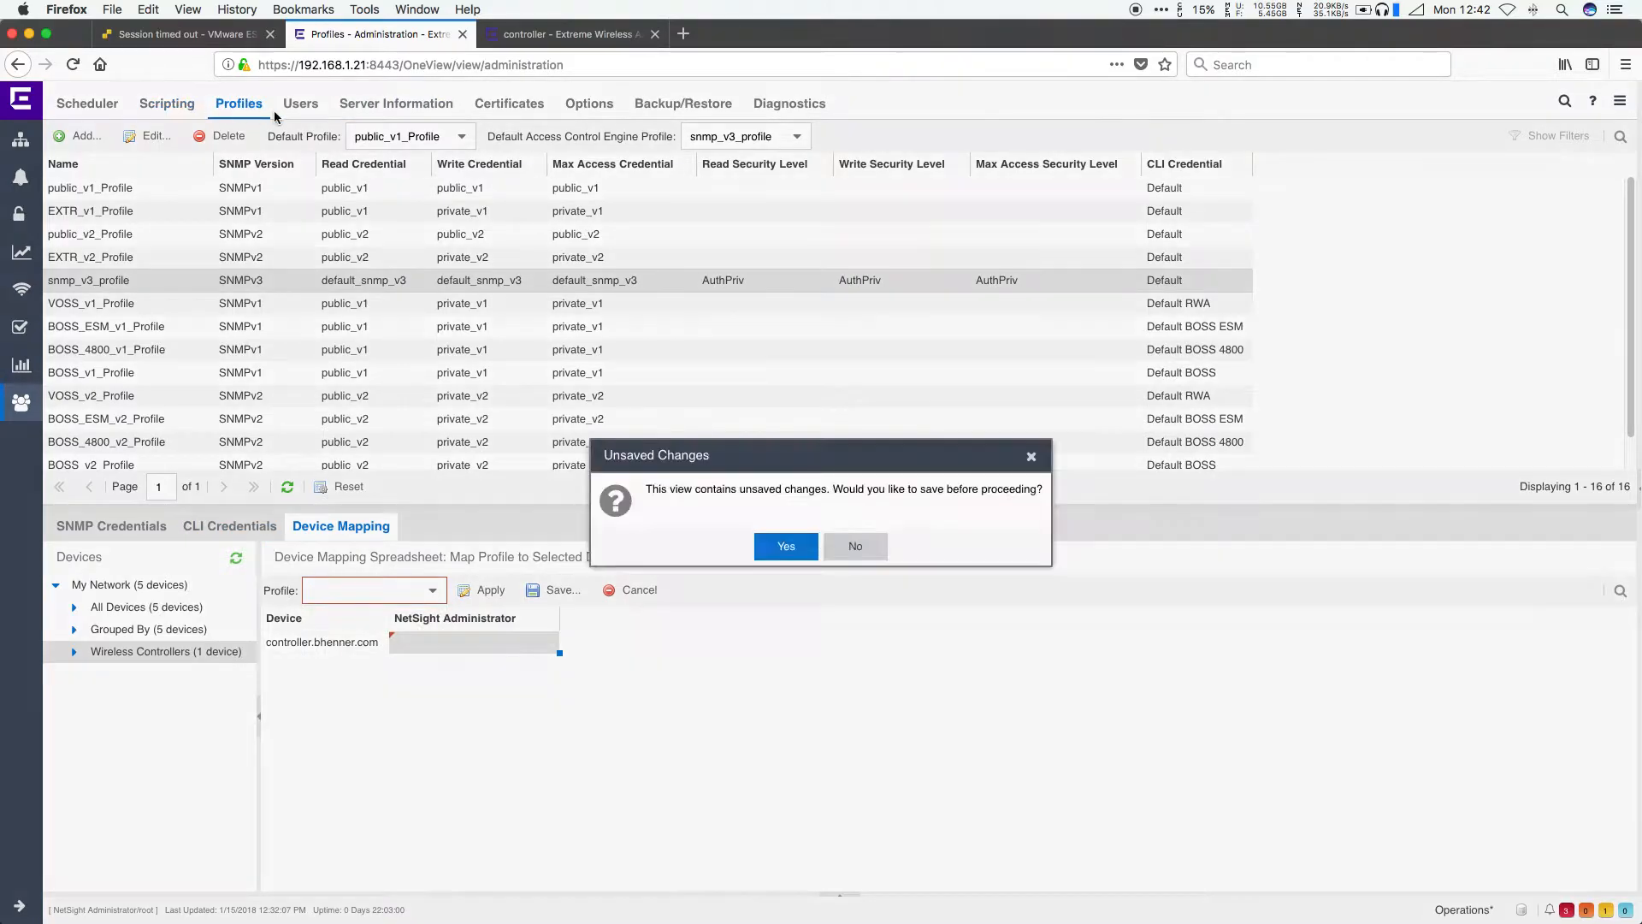
click(851, 548)
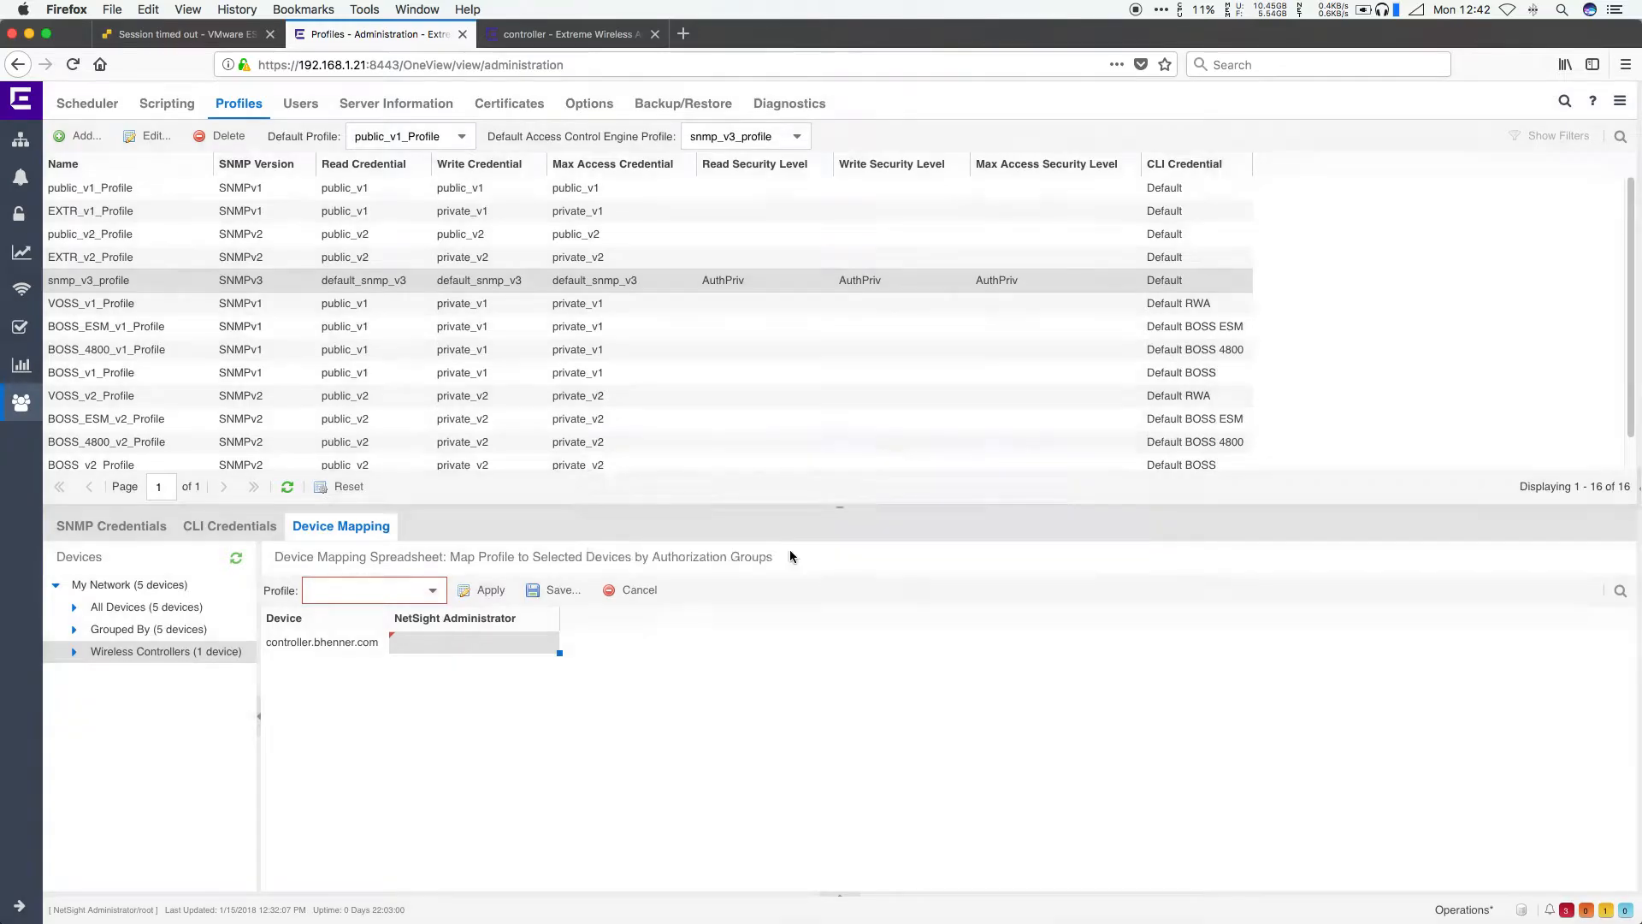
click(254, 112)
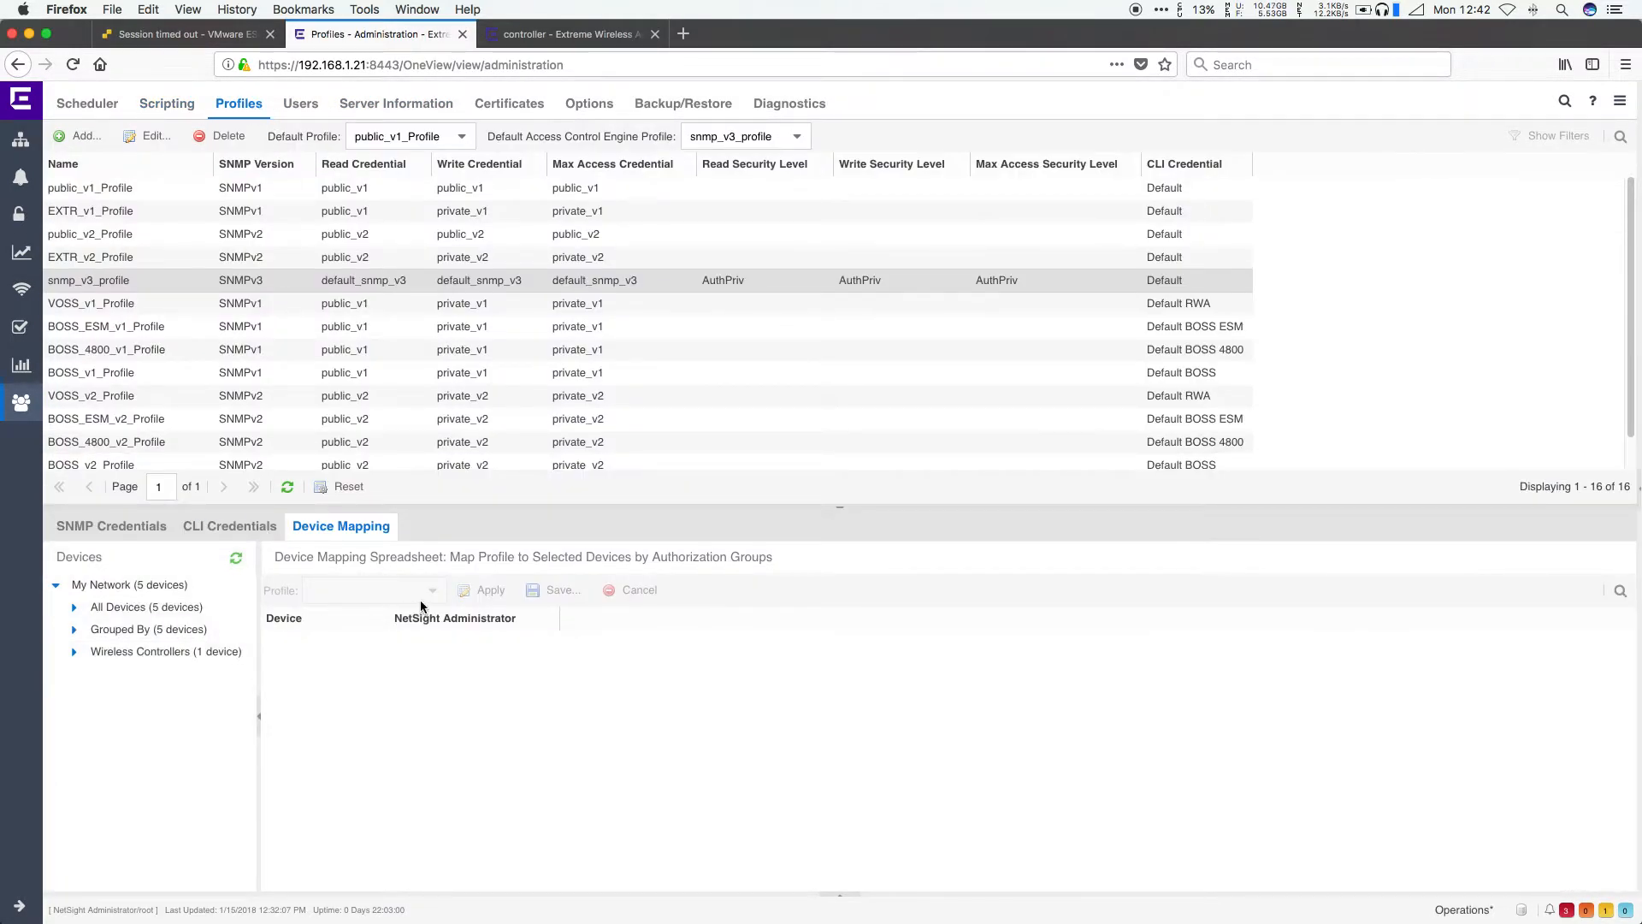
- Map controller_v3_profile to the device in the Wireless Controllers group and commit the profile mapping
click(176, 653)
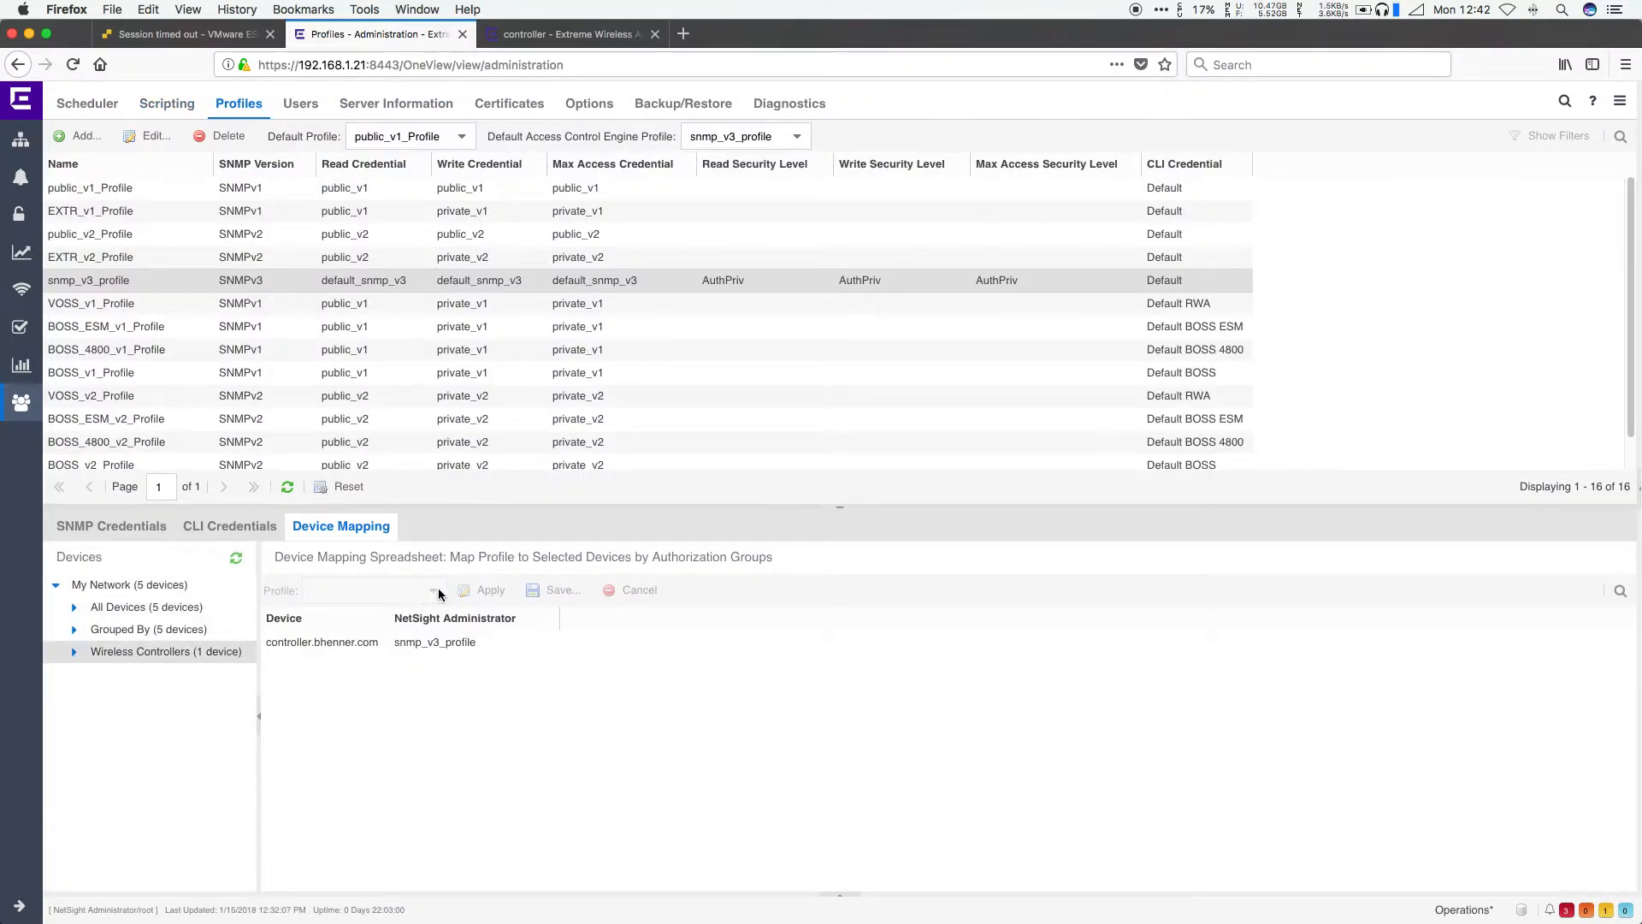
click(427, 641)
click(433, 590)
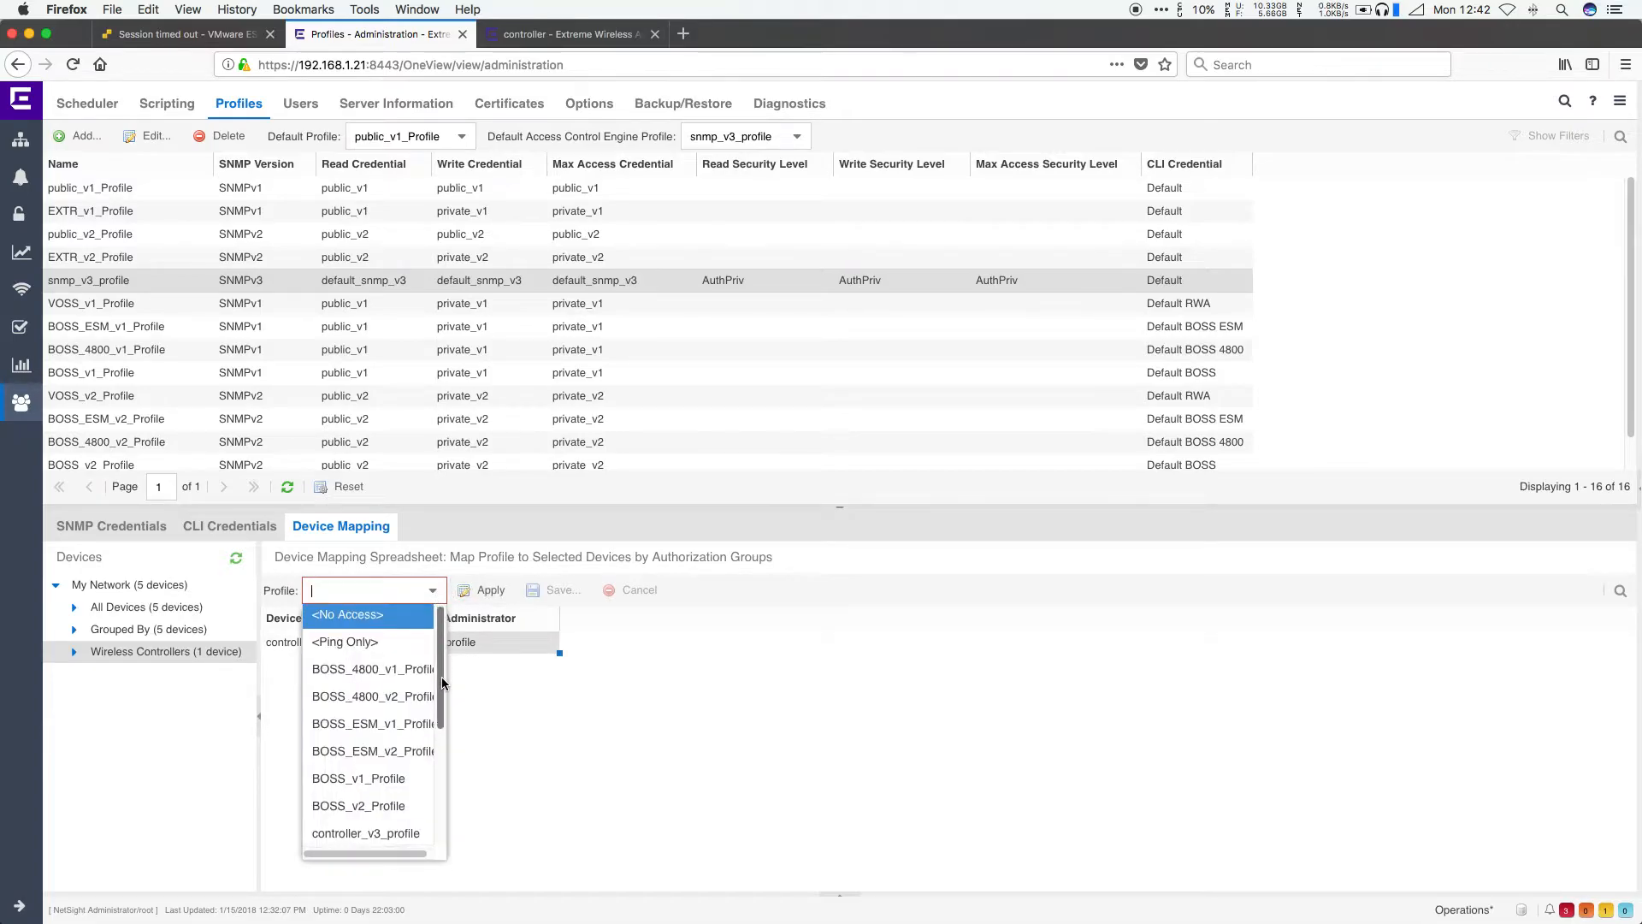
scroll(442, 681, down, 2)
click(365, 715)
click(480, 599)
click(563, 596)
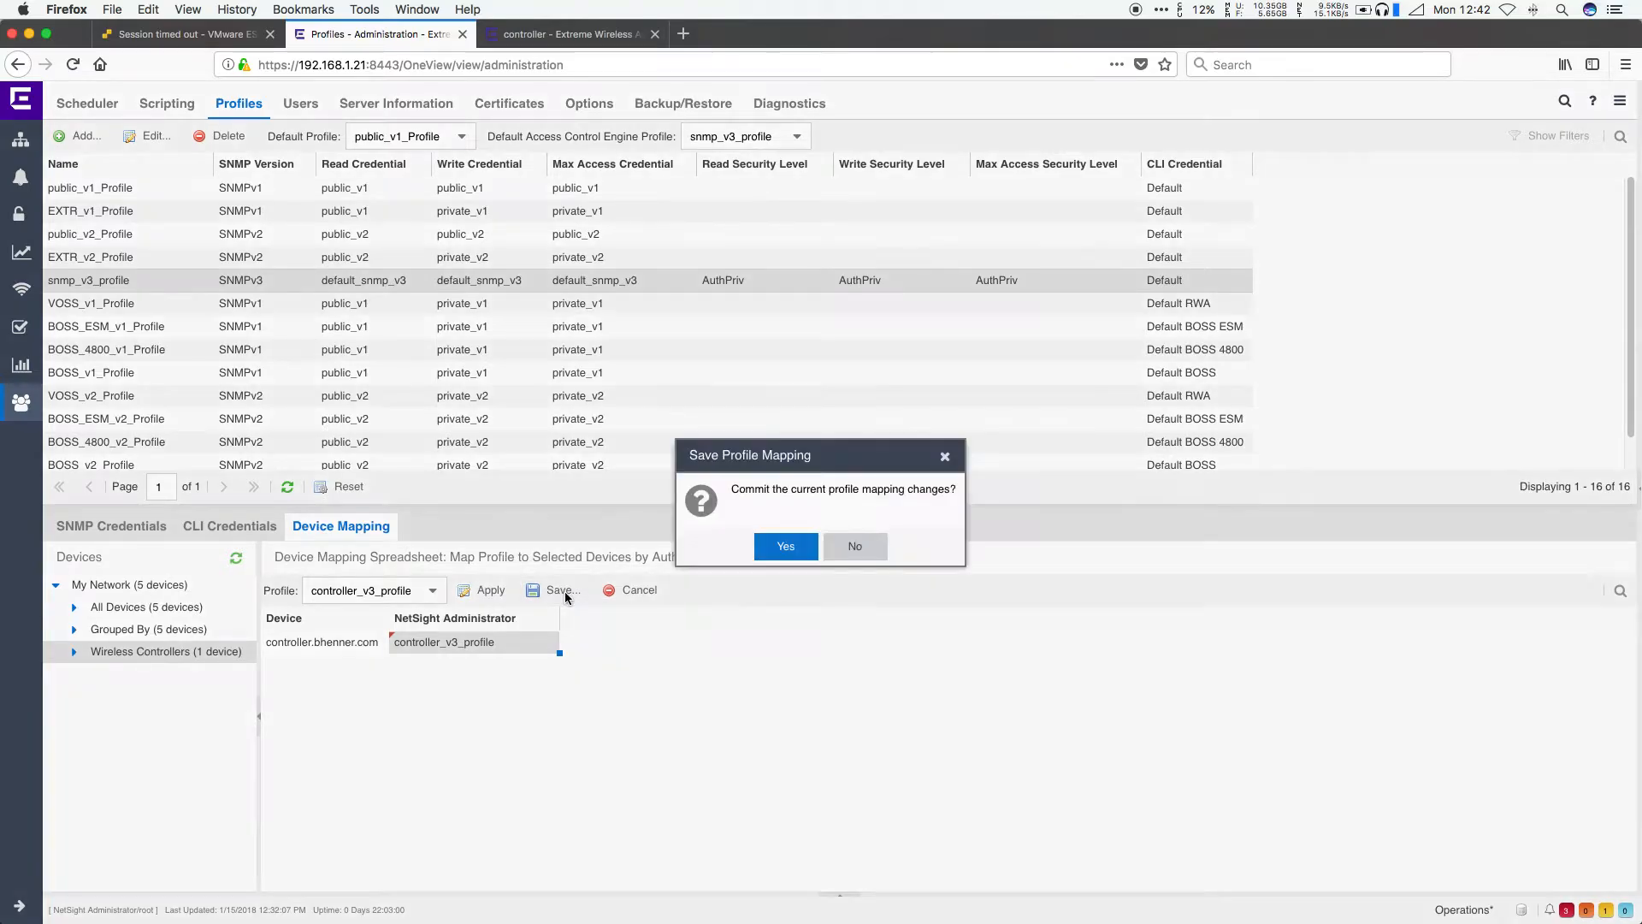
click(785, 548)
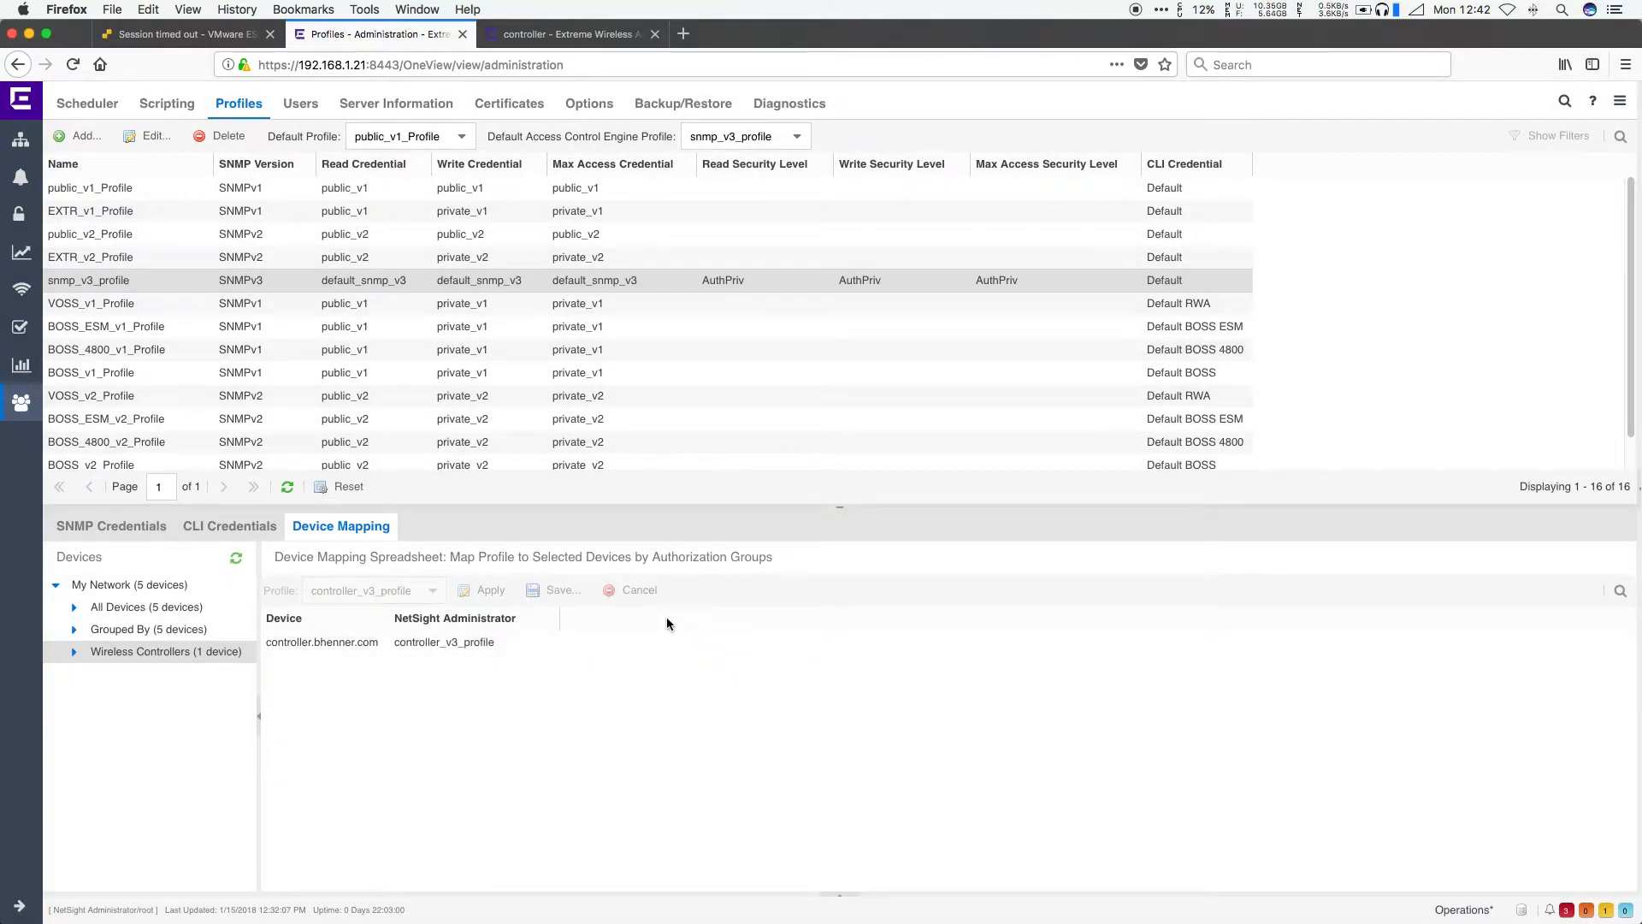
- Return to the network dashboard overview
click(49, 149)
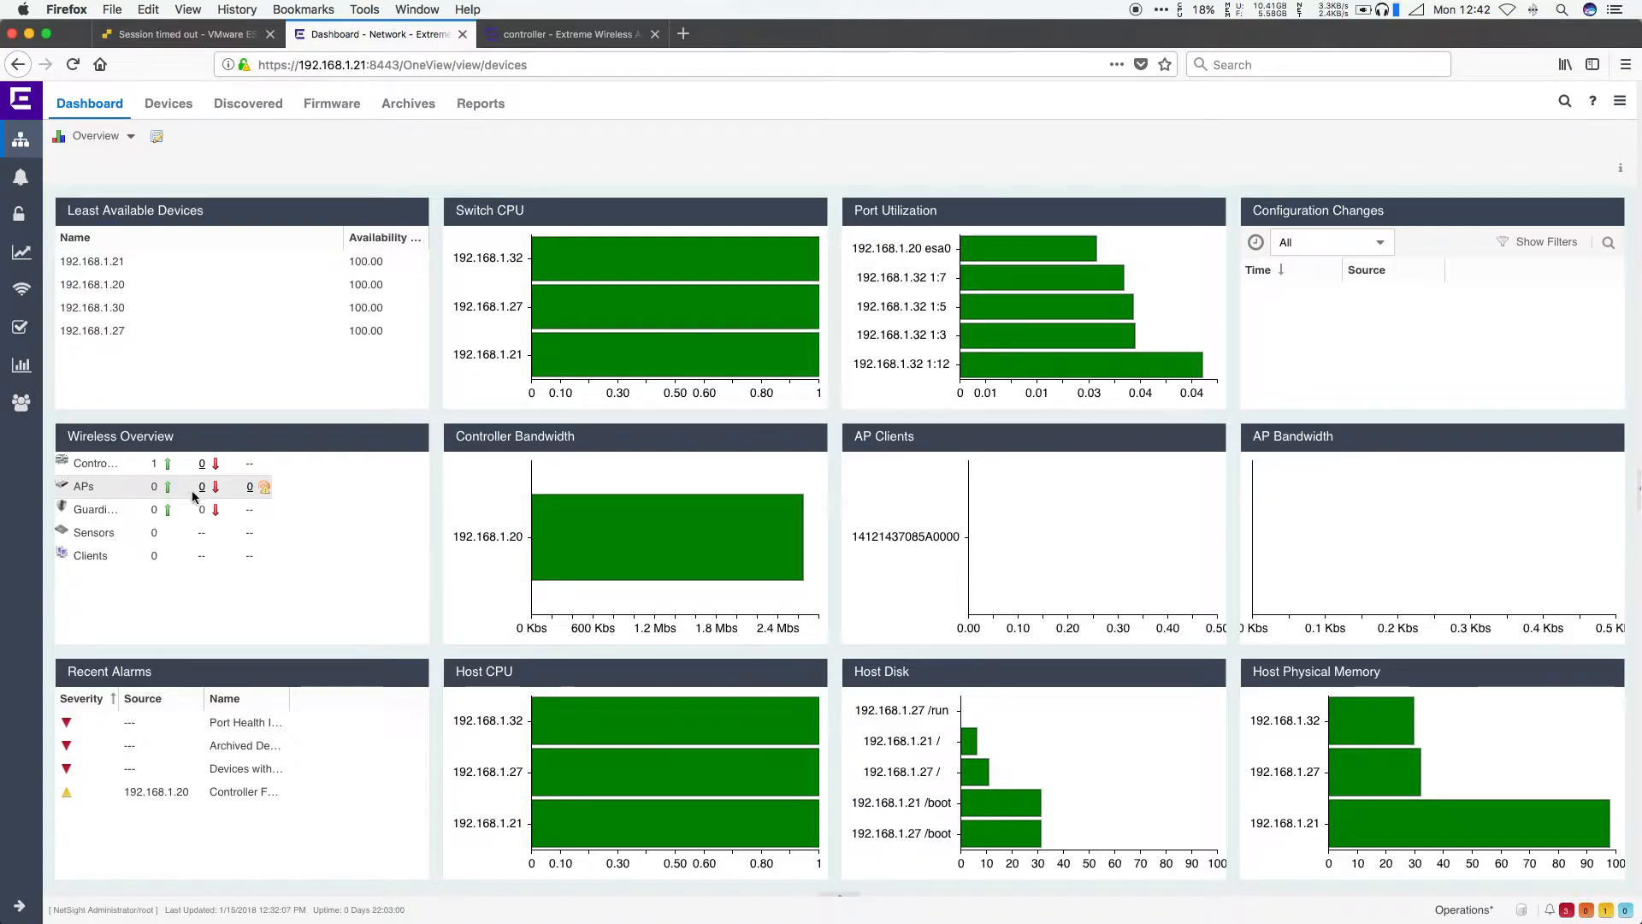
- Rediscover the wireless controller at 192.168.1.20 from the network device list and confirm the refresh
click(168, 104)
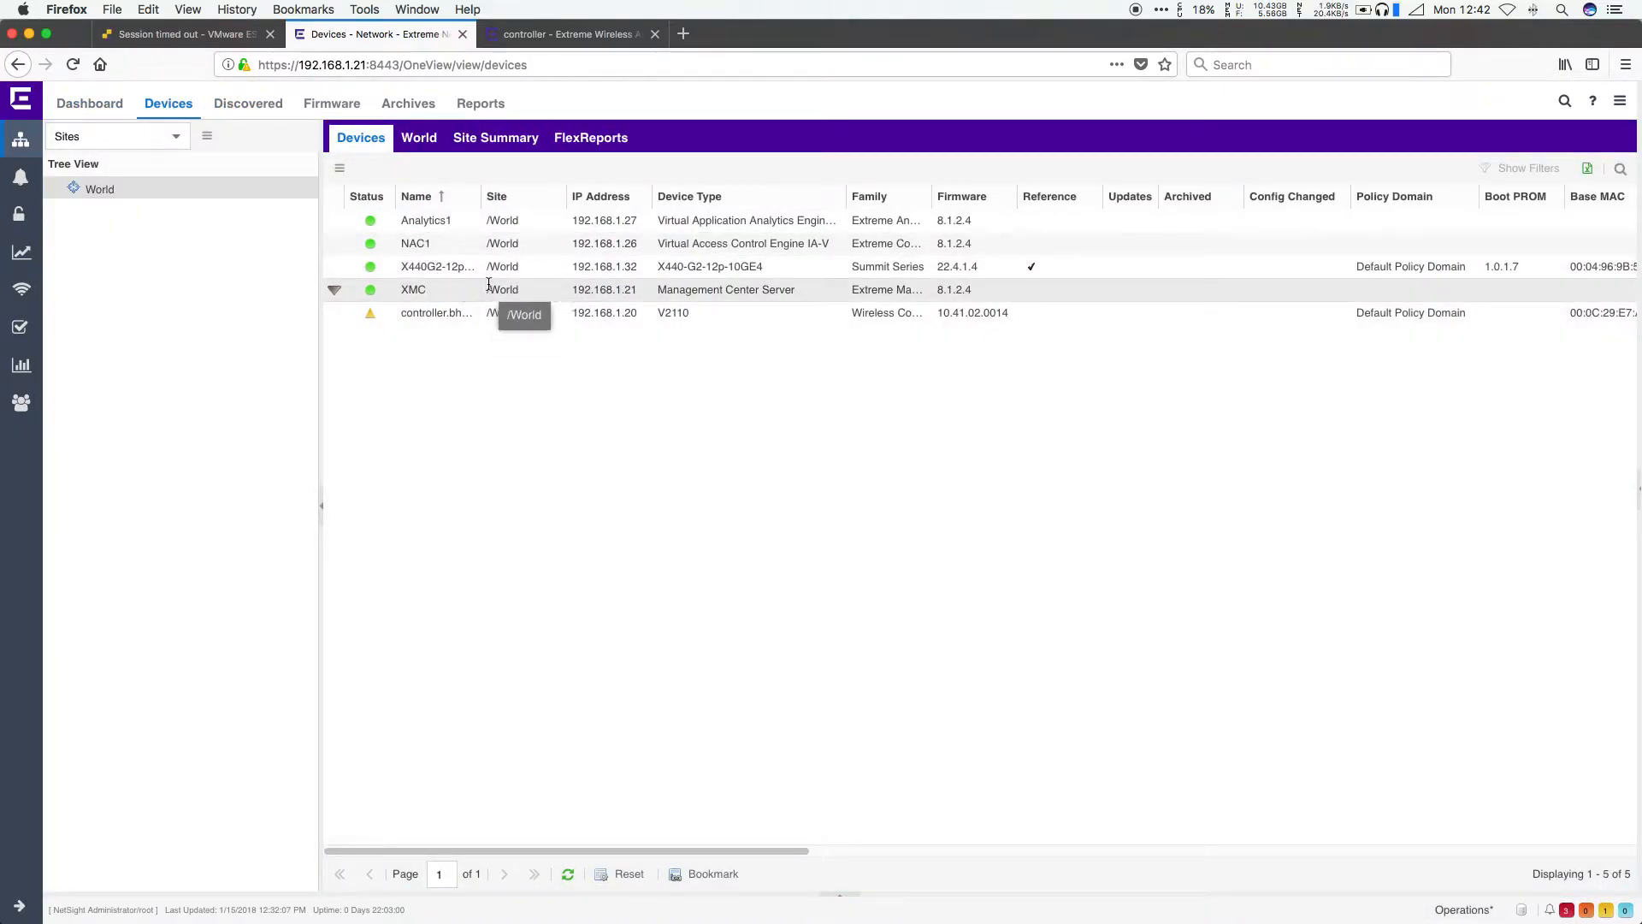
right_click(440, 319)
mouse_move(603, 340)
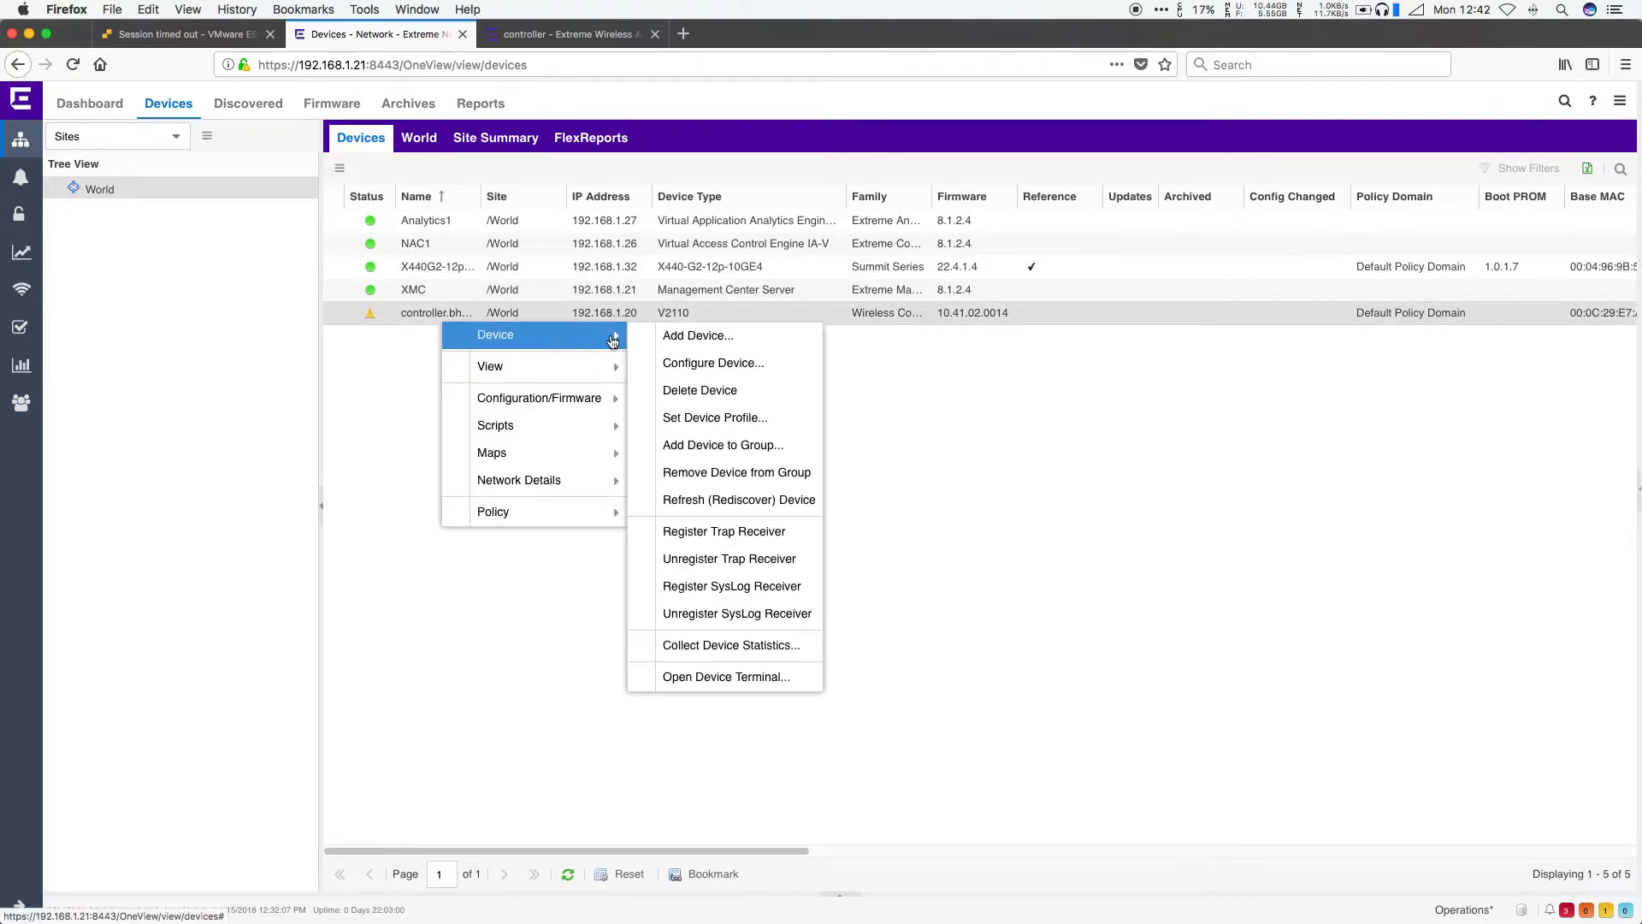
click(721, 502)
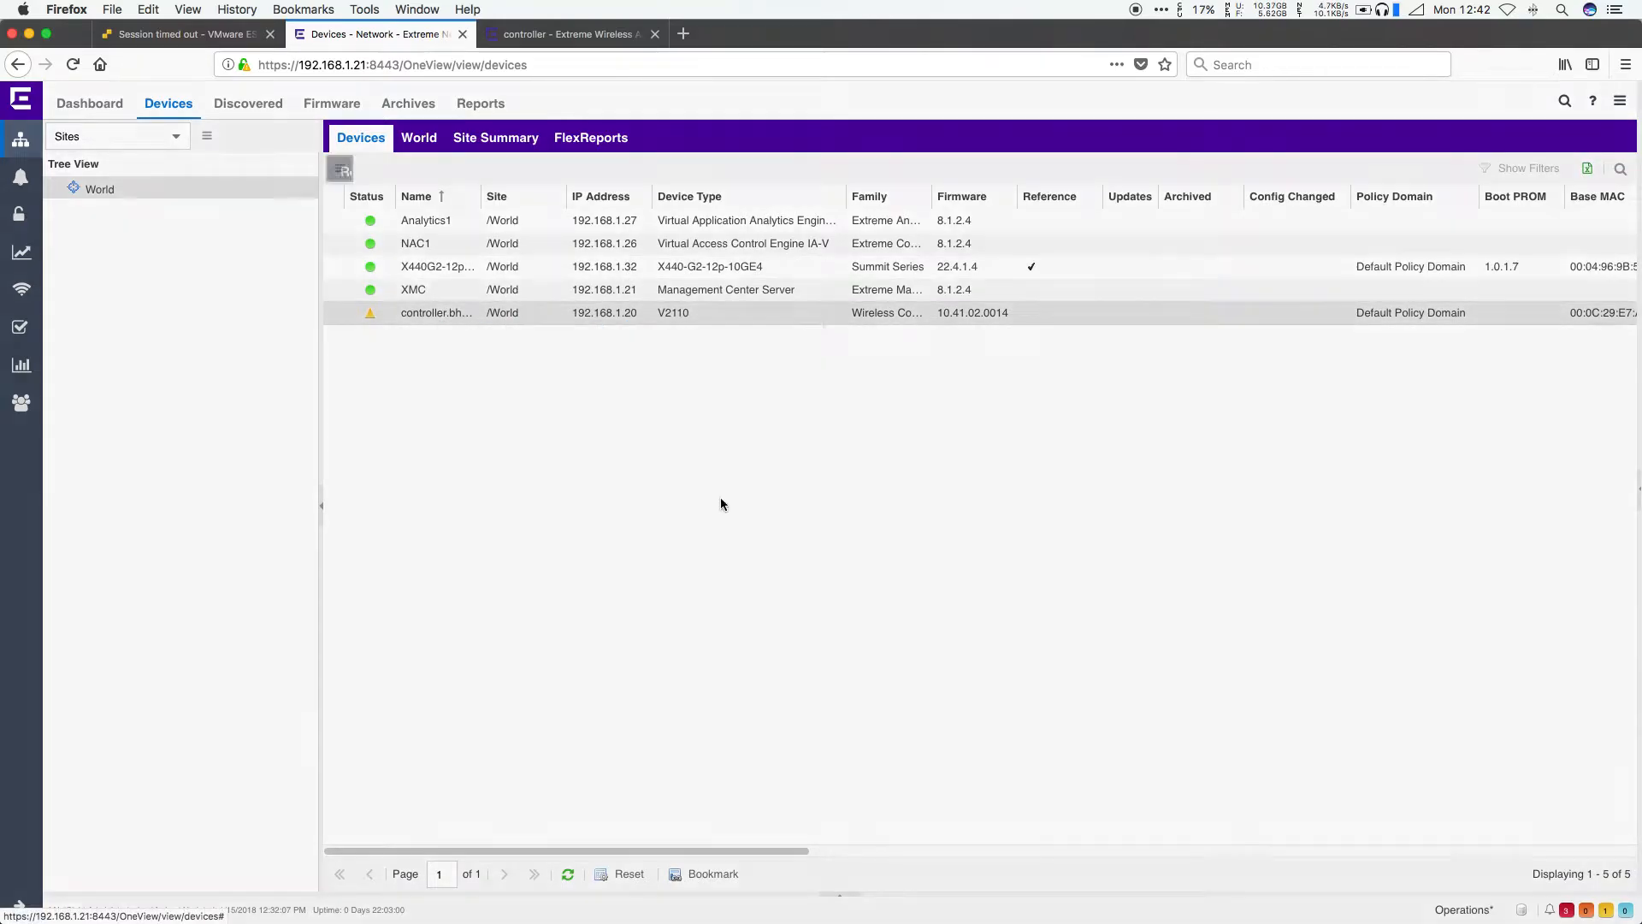
click(808, 554)
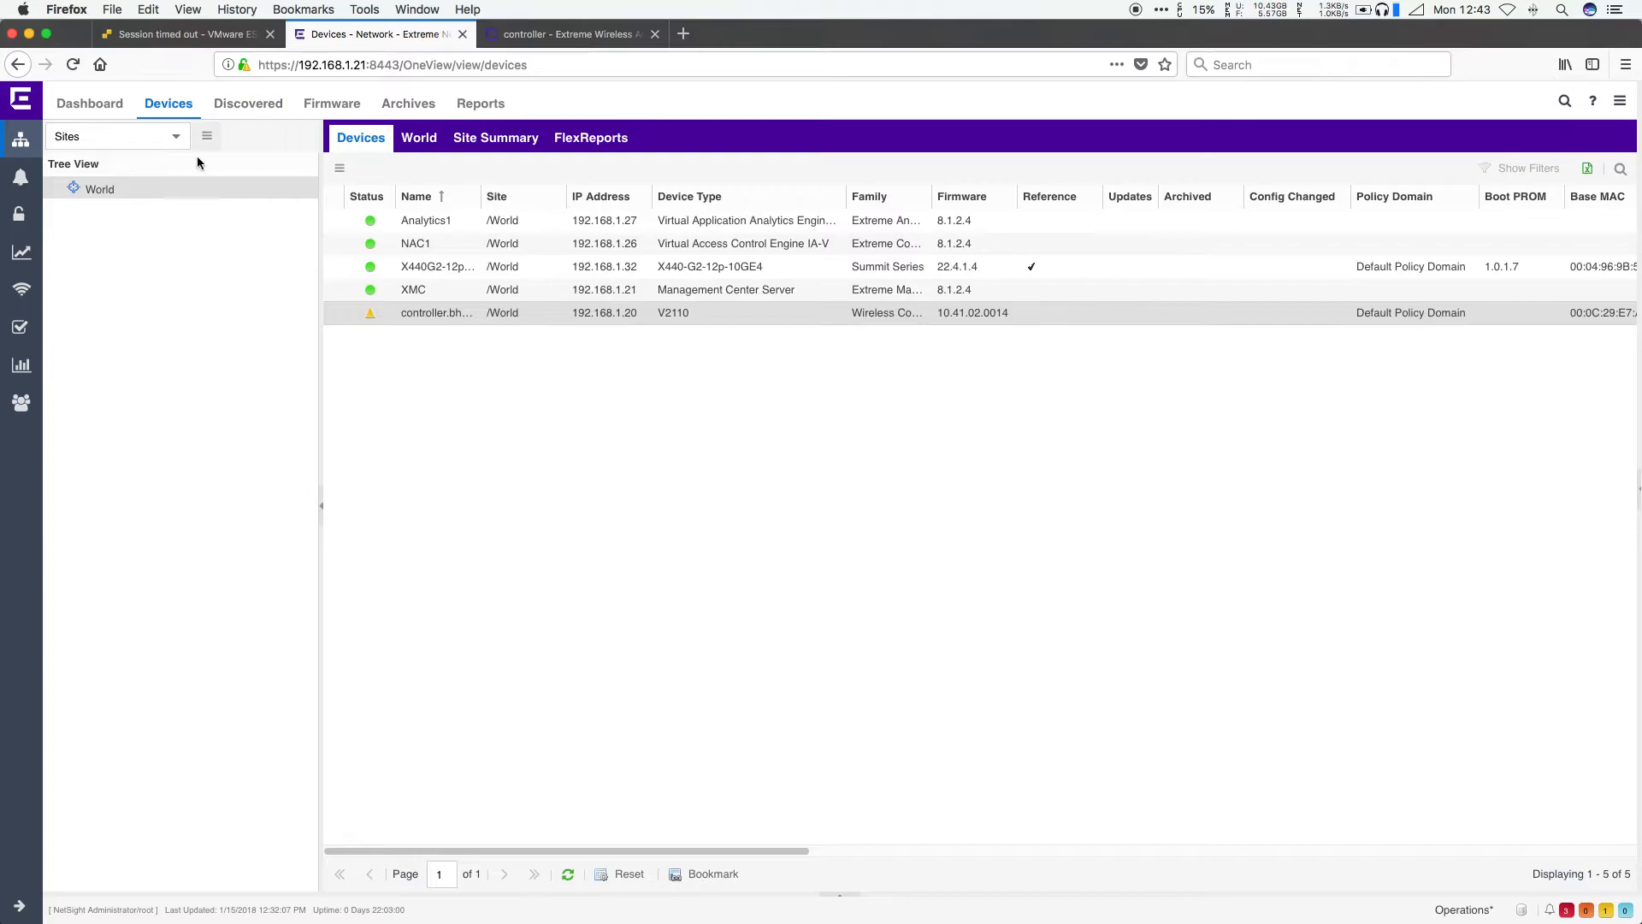
- Check the wireless dashboard and the current alarms list for the controller's status
click(23, 286)
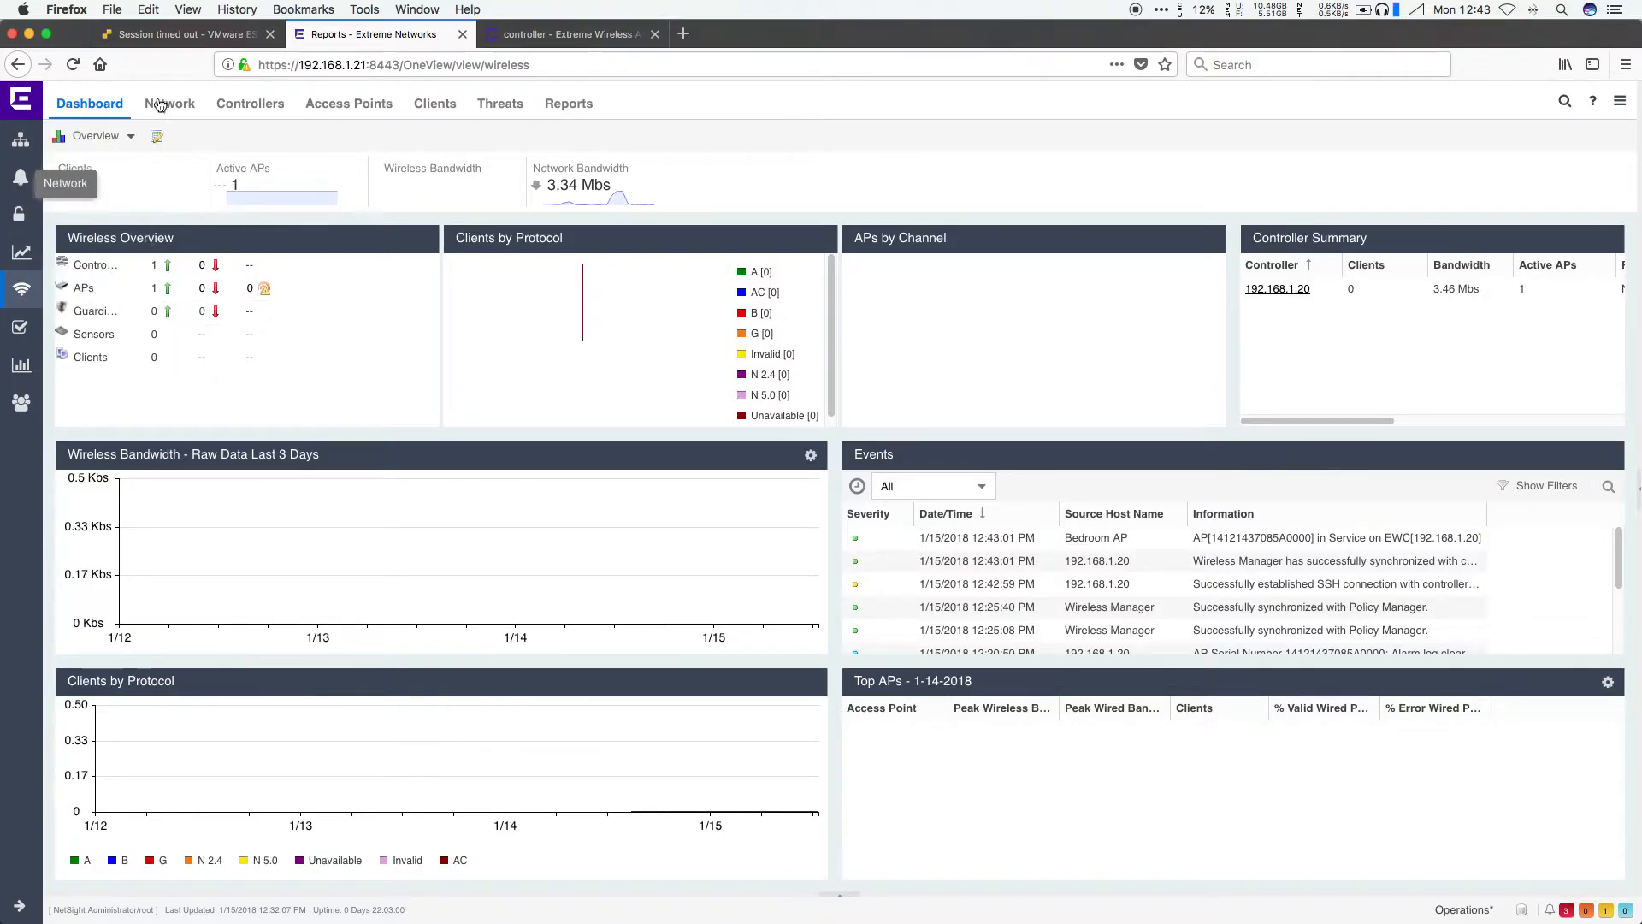
click(21, 177)
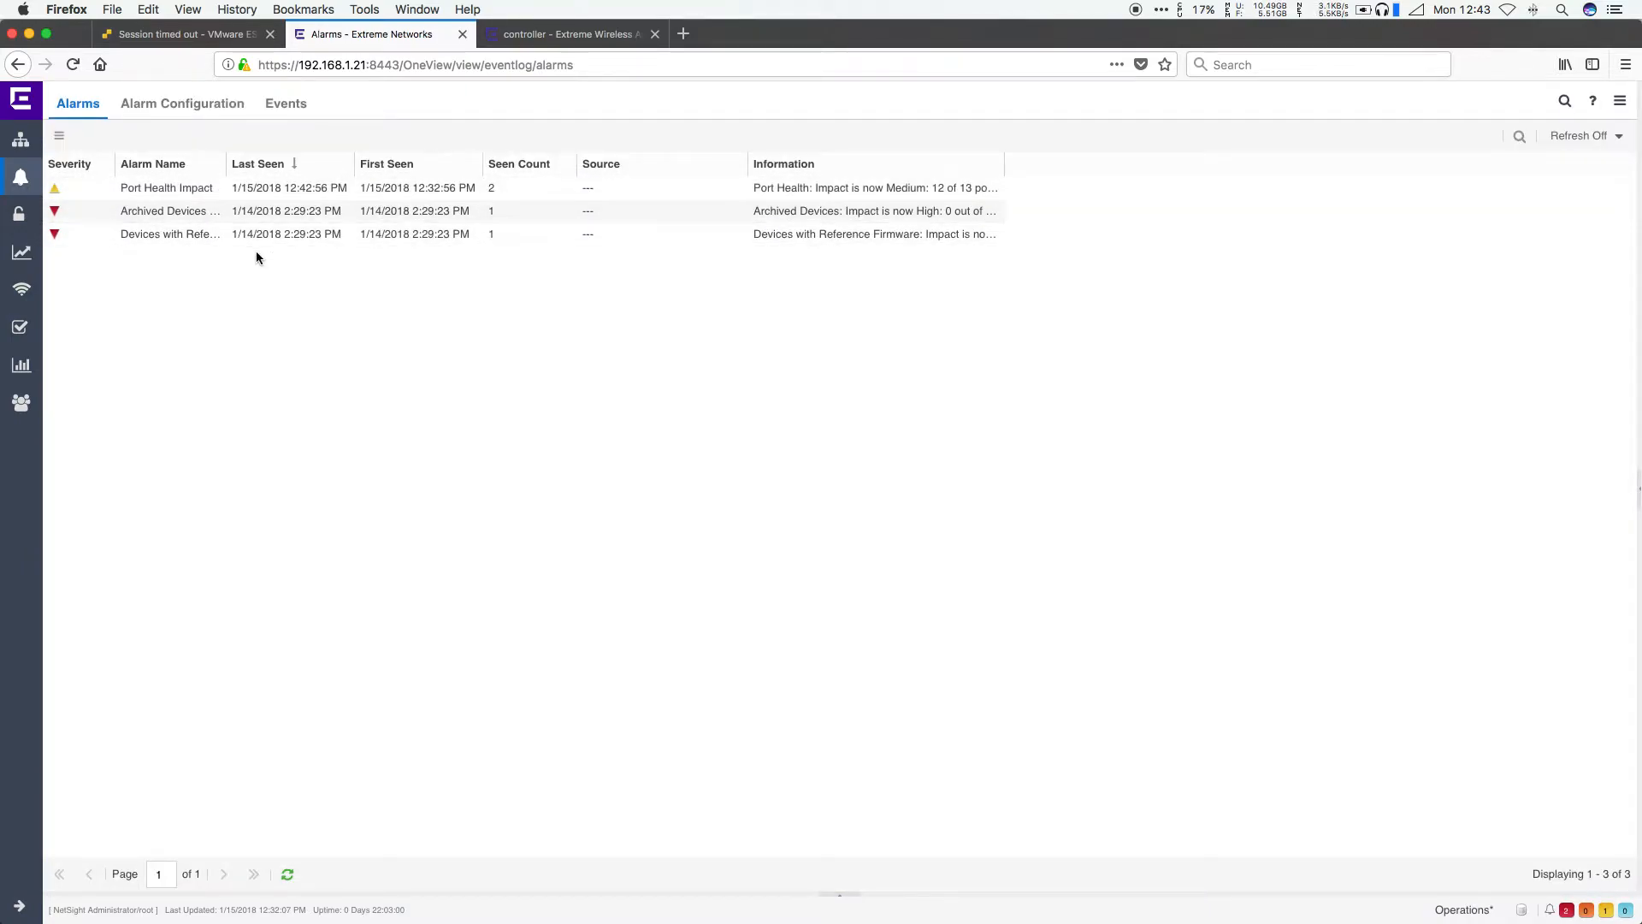
mouse_move(23, 154)
click(22, 289)
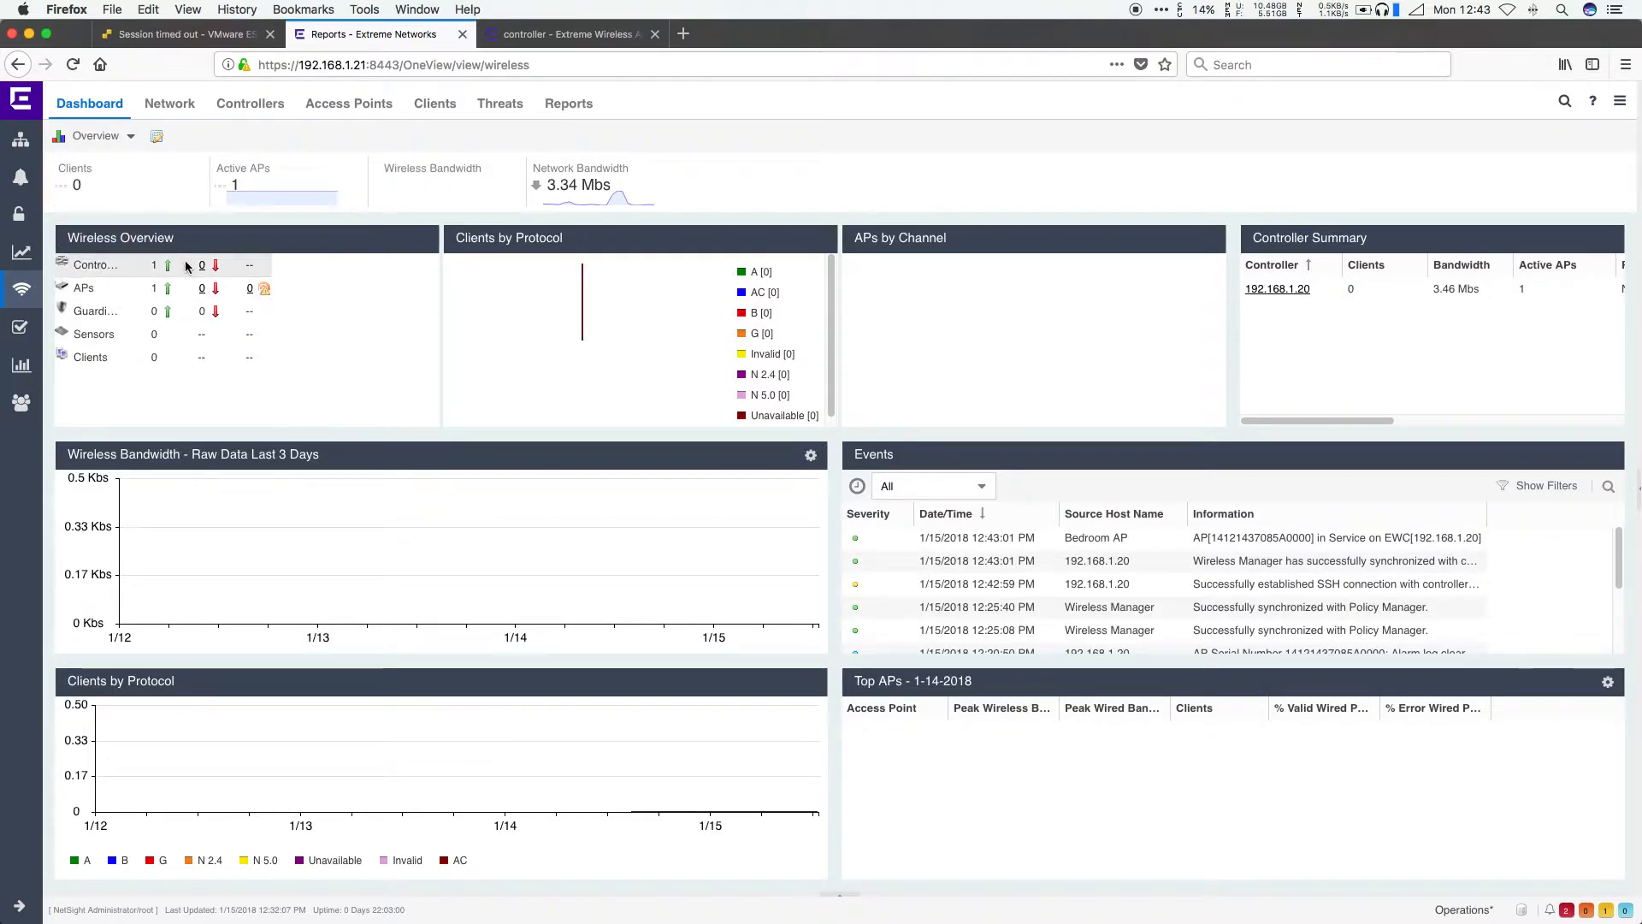
- Set the web server's HTTP session timeout to 20 hours in the administration options and save the change
click(27, 416)
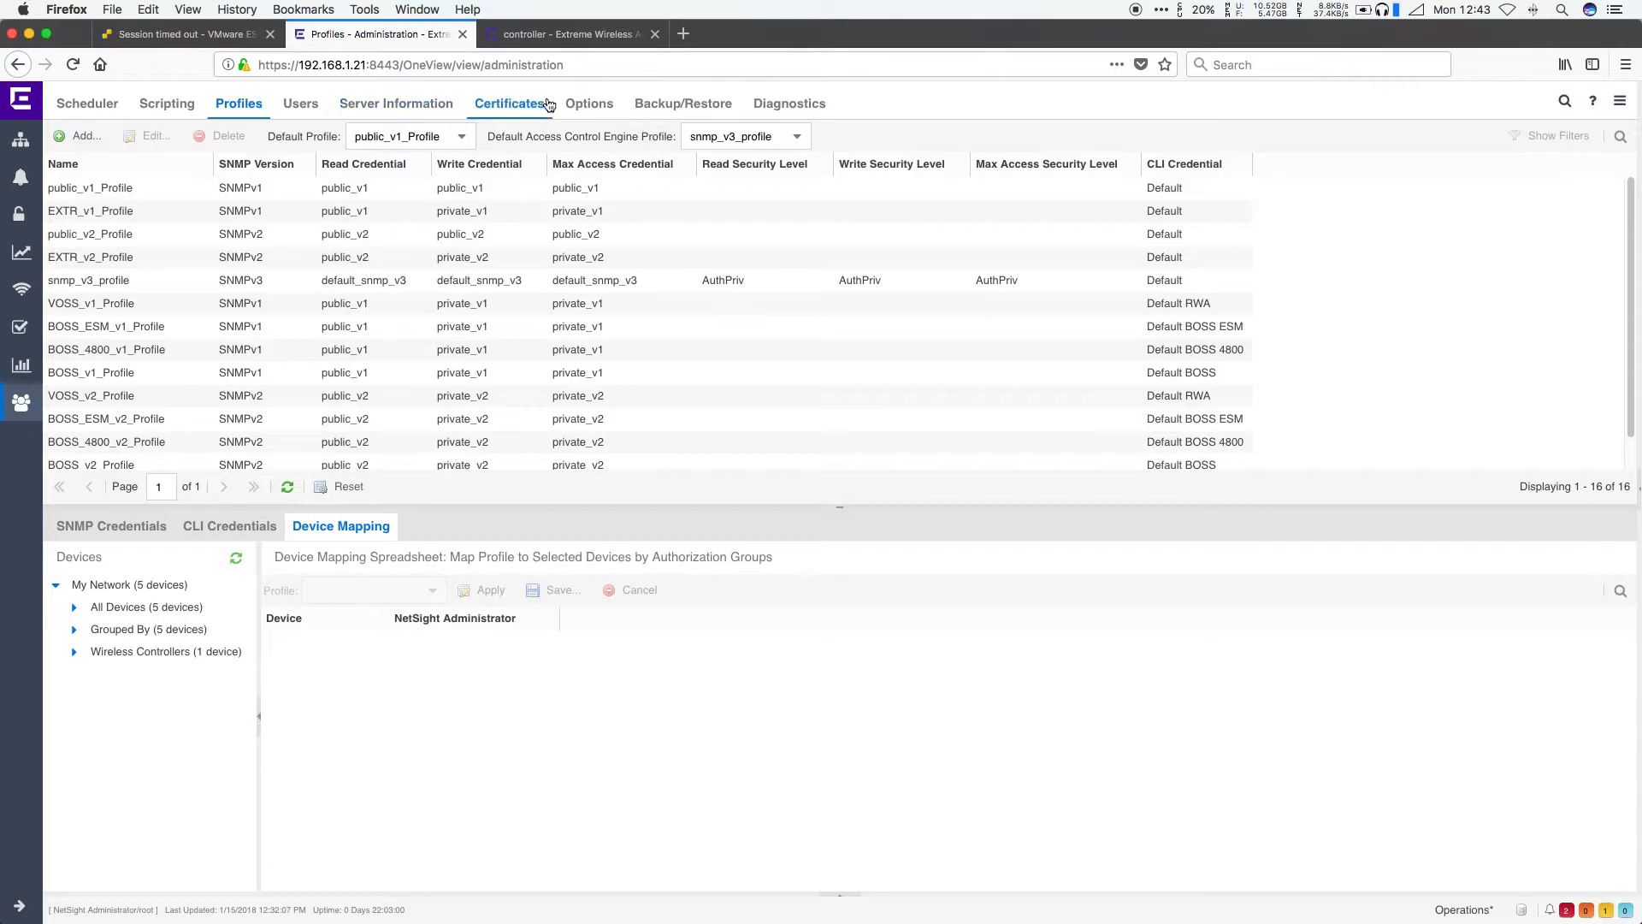
click(599, 103)
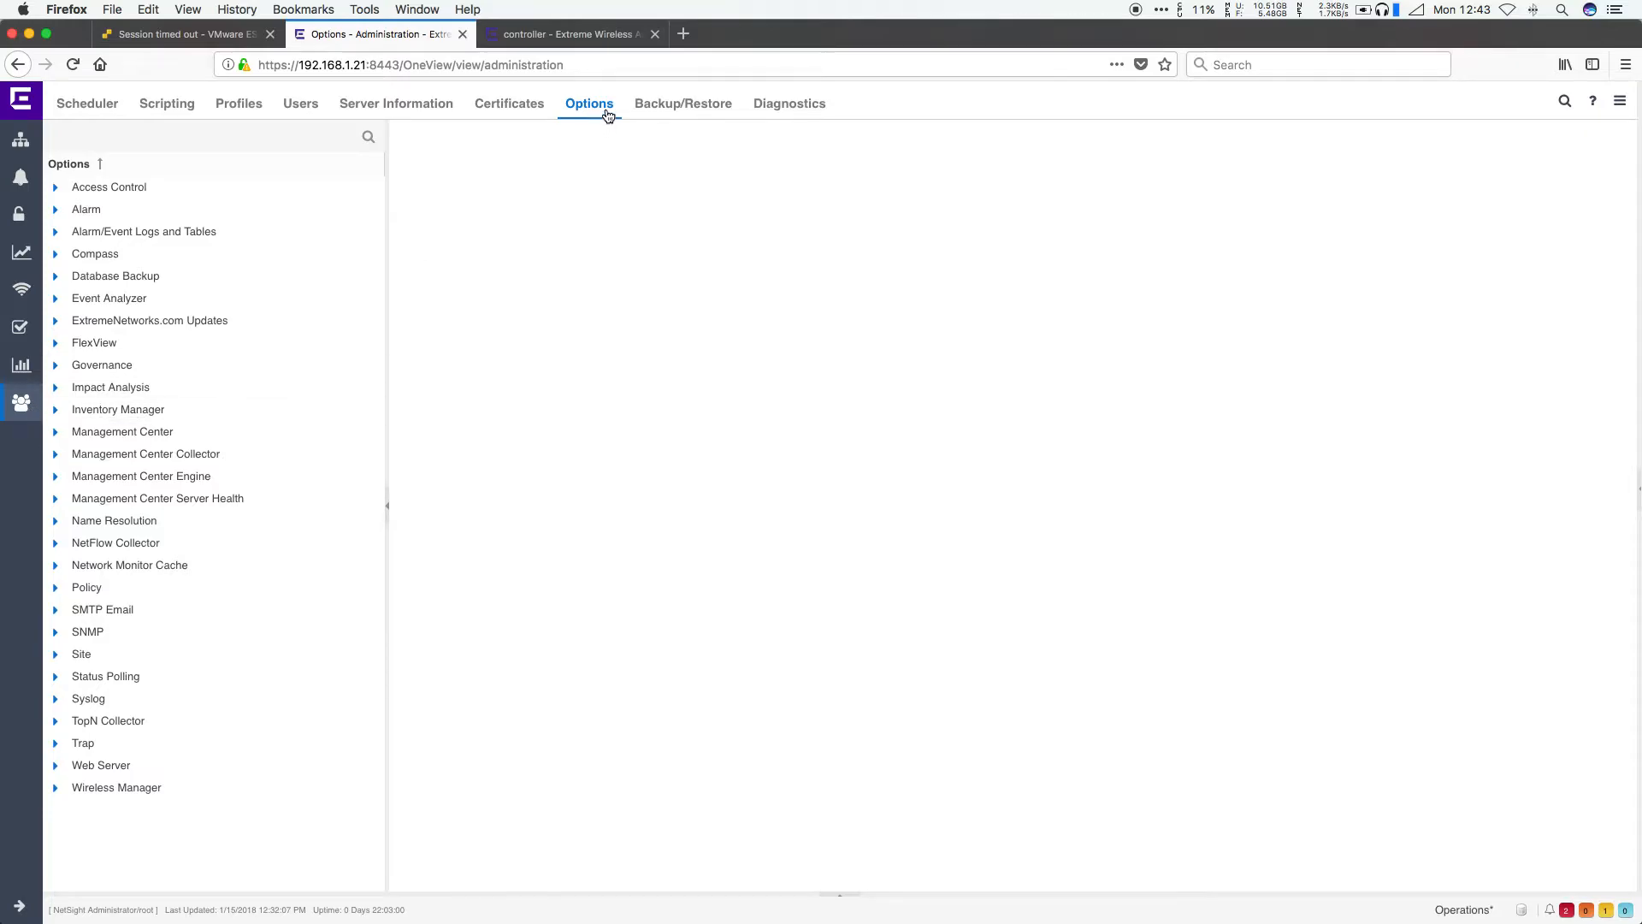
click(121, 766)
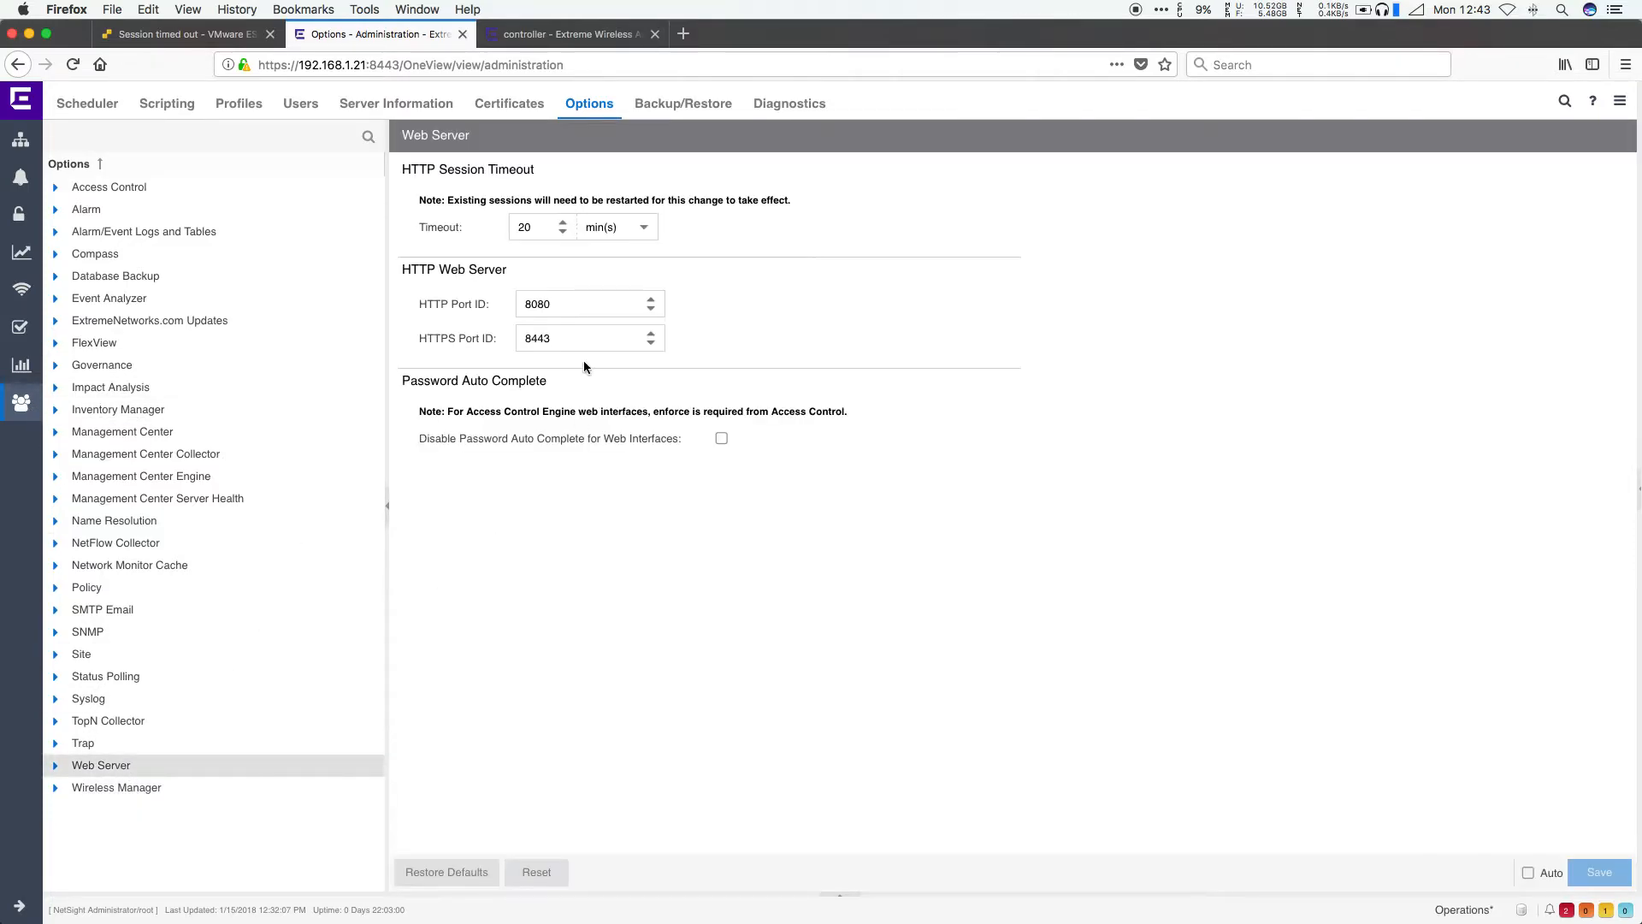
click(615, 224)
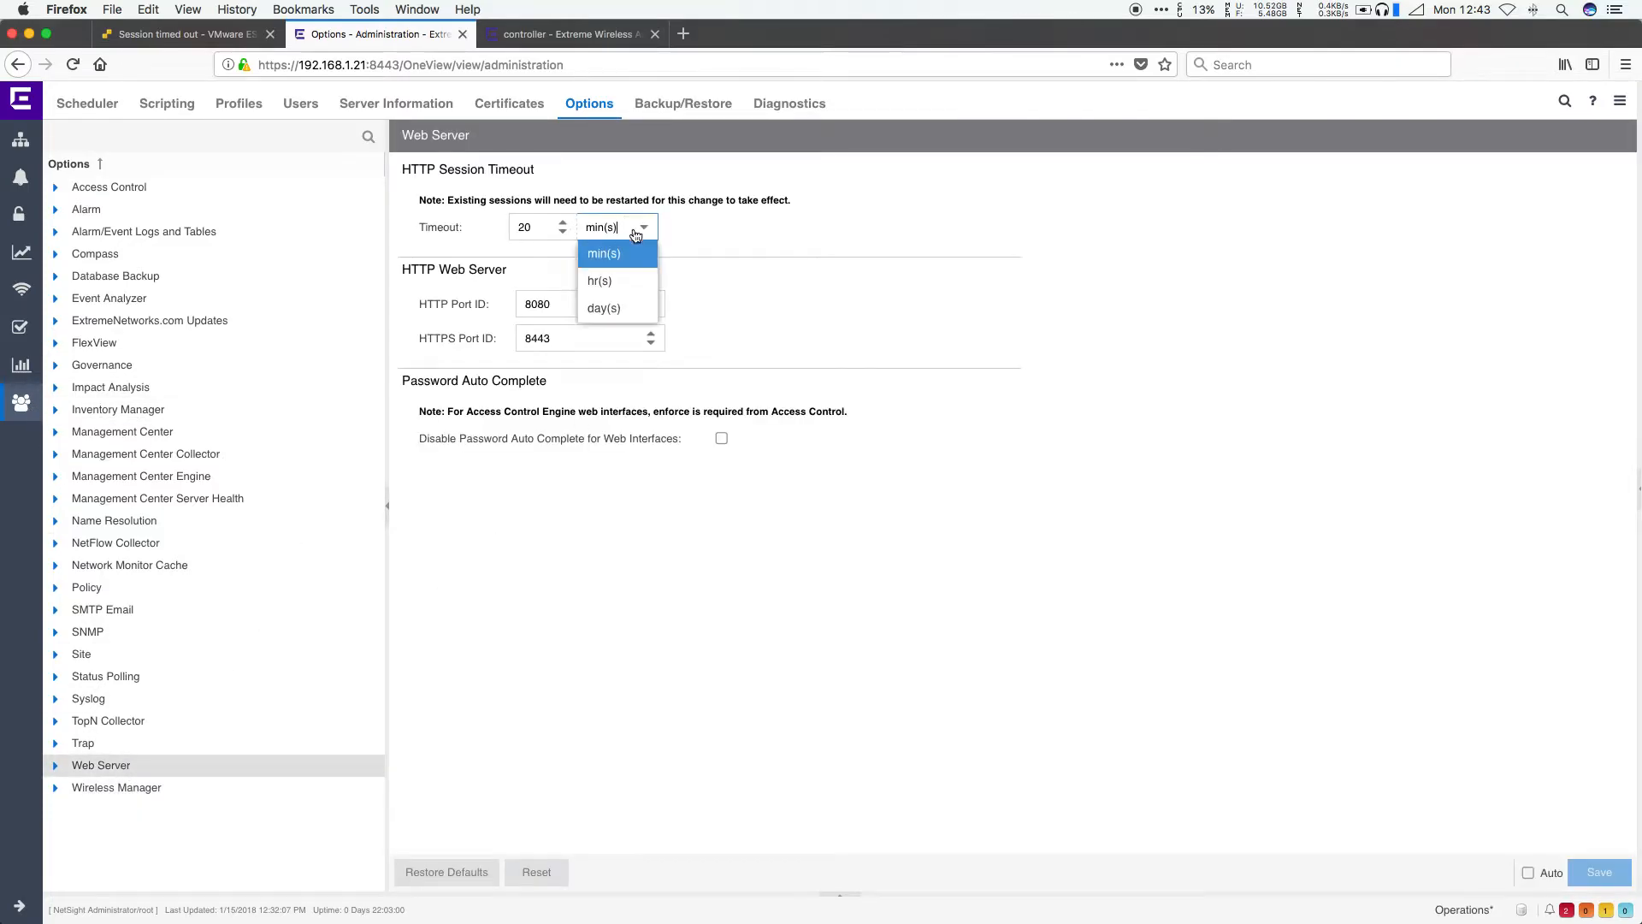
click(606, 281)
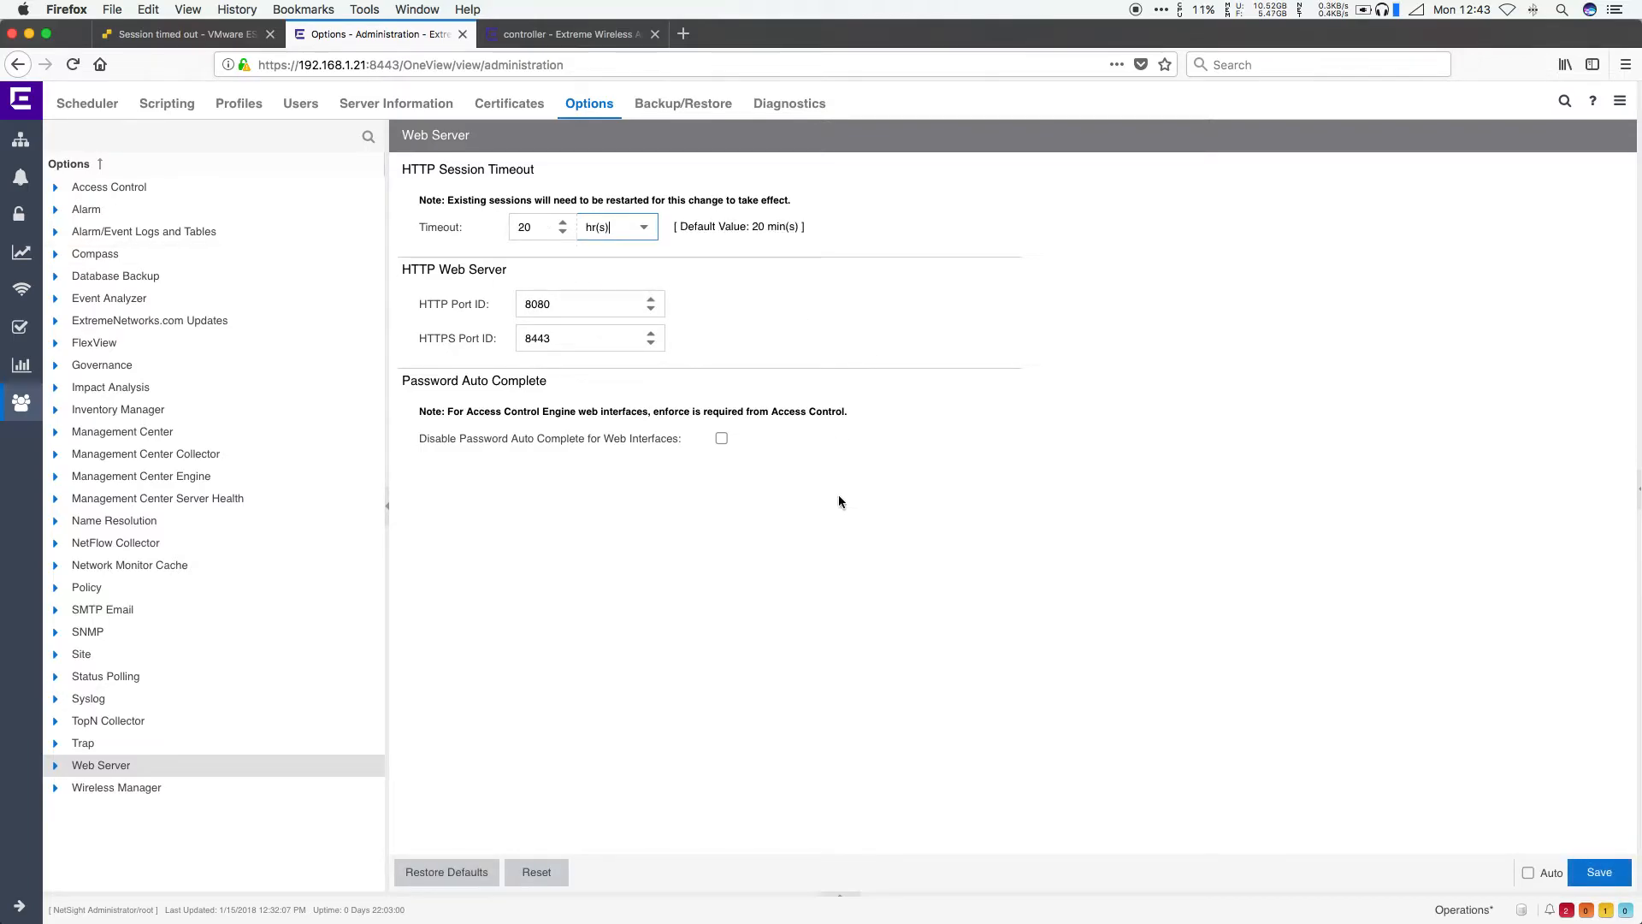
click(1594, 866)
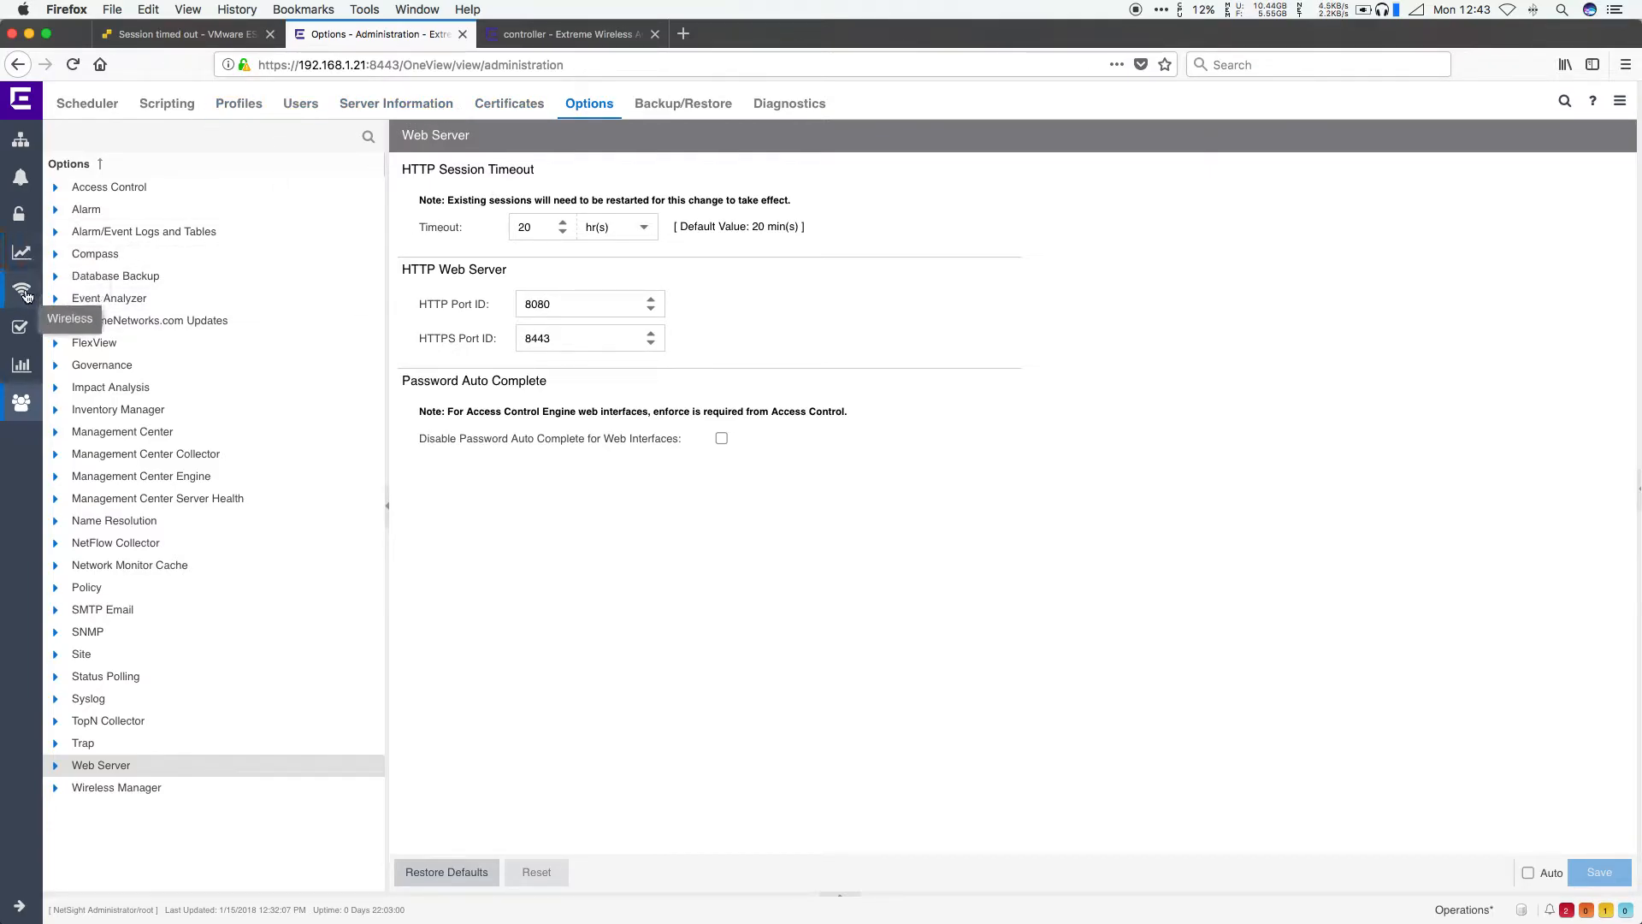
- Start an authentication configuration for the Default Policy Domain and add the All Devices group to the device selection
click(19, 215)
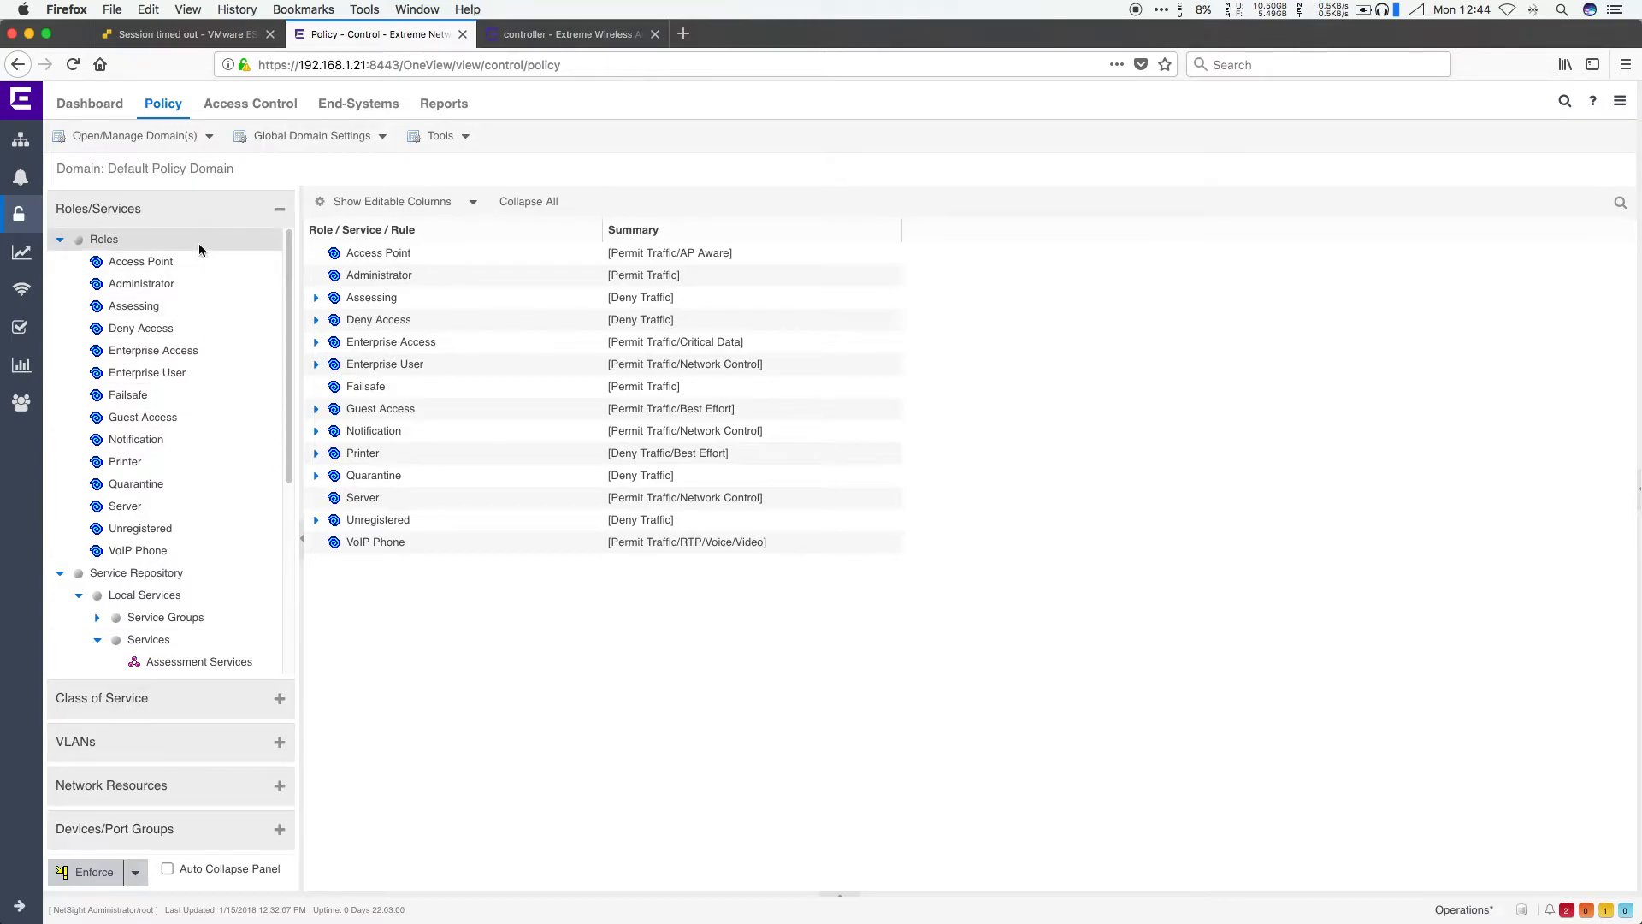
click(193, 137)
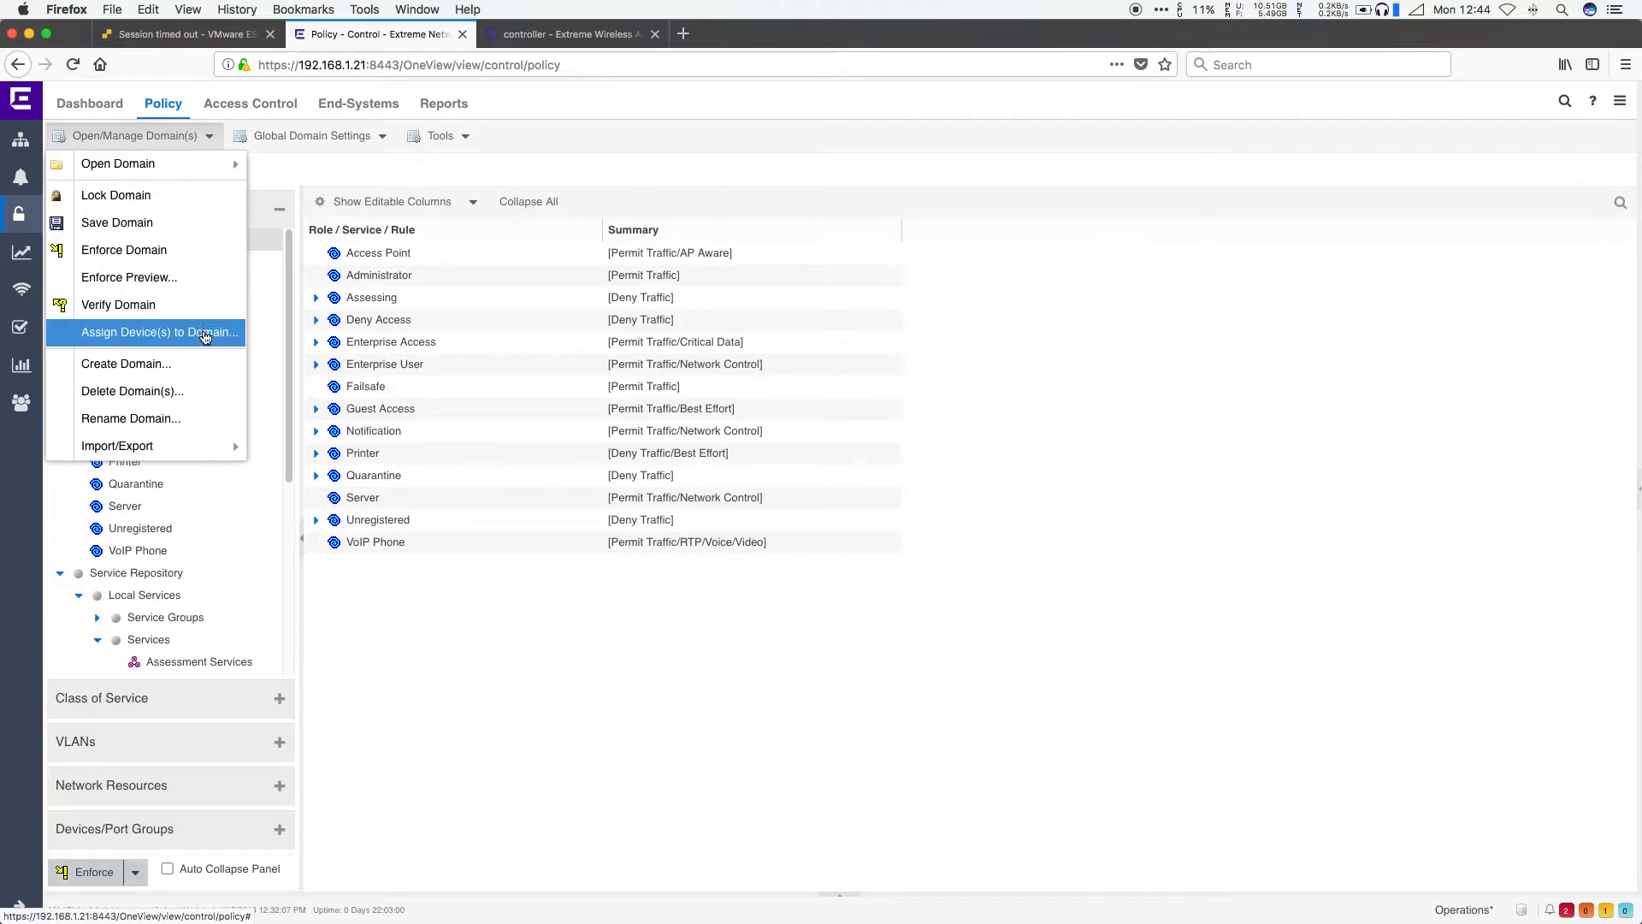
click(437, 137)
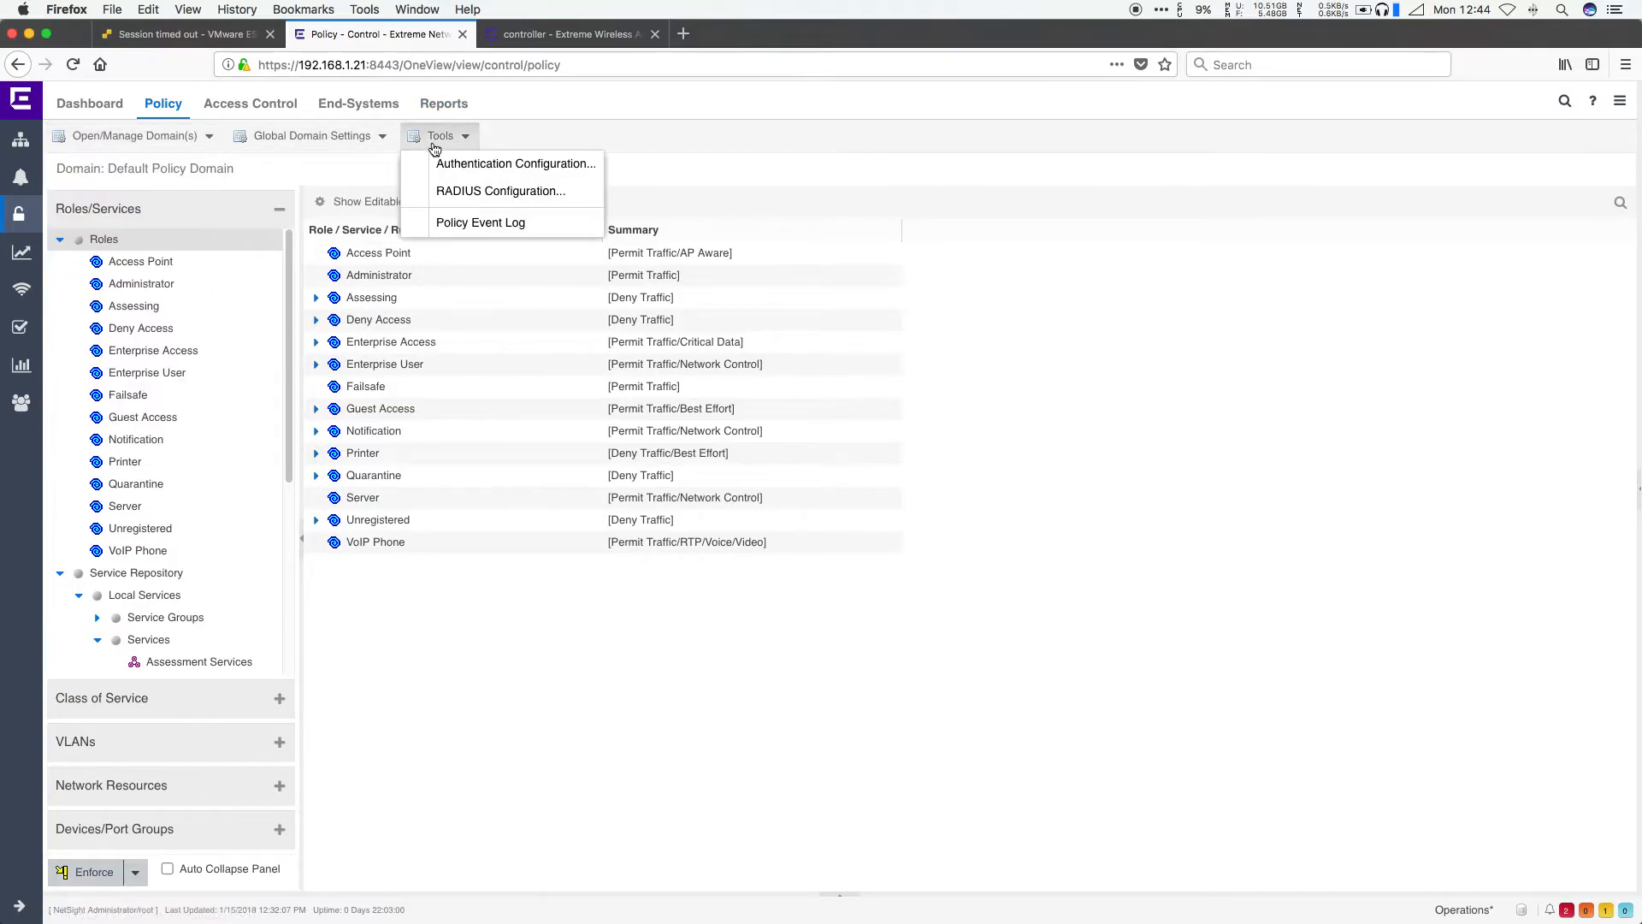
click(564, 171)
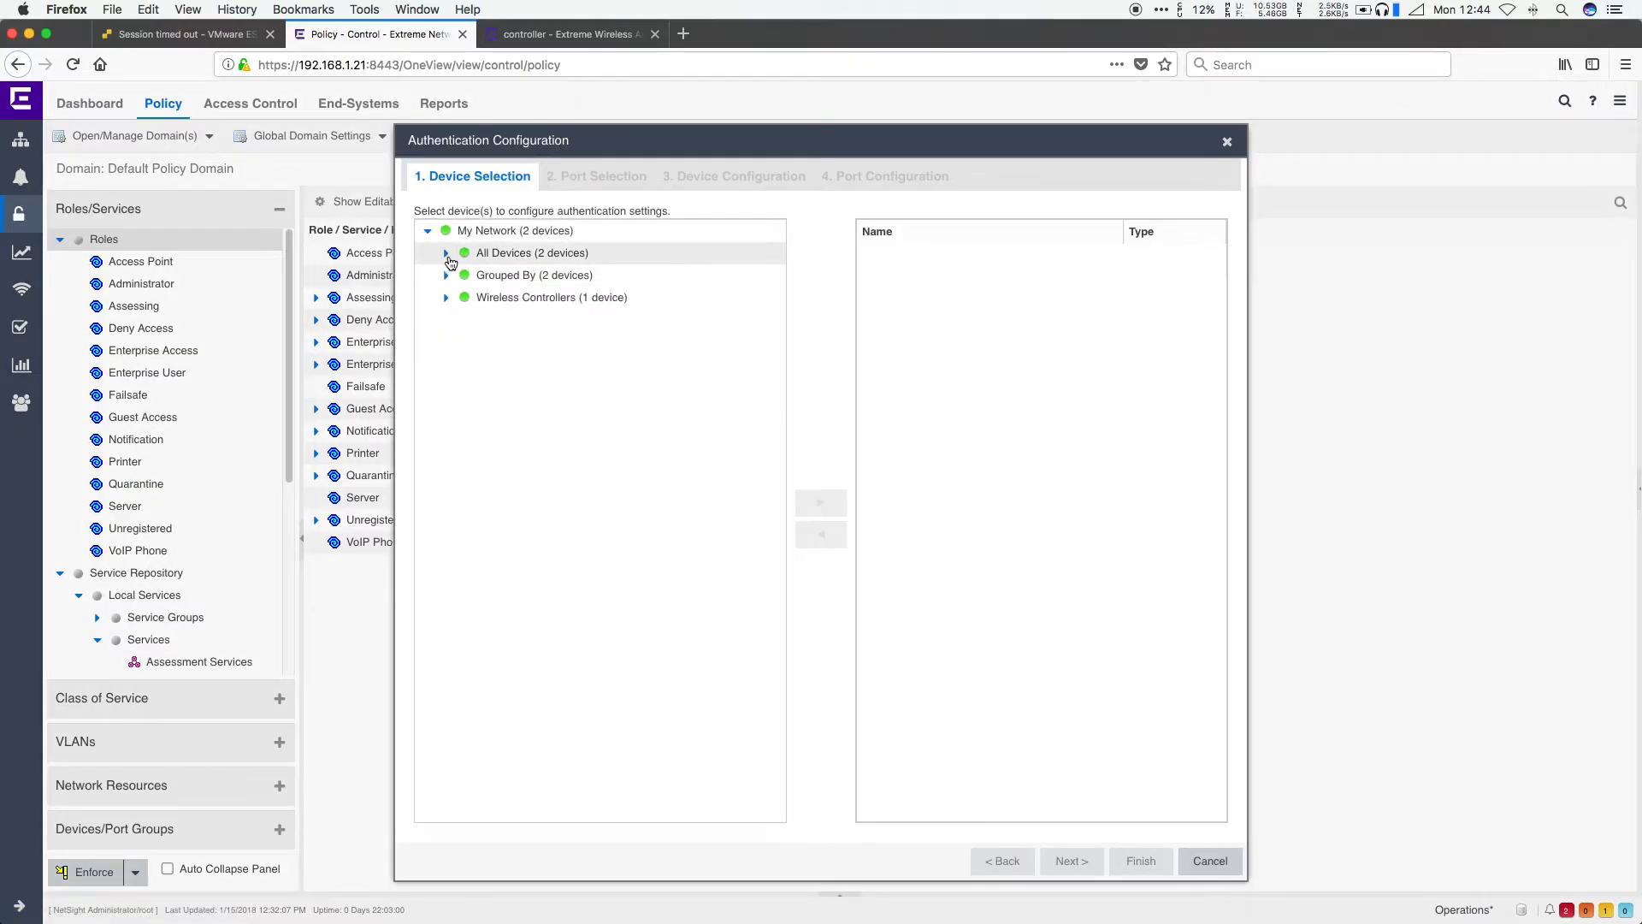
click(513, 253)
click(826, 507)
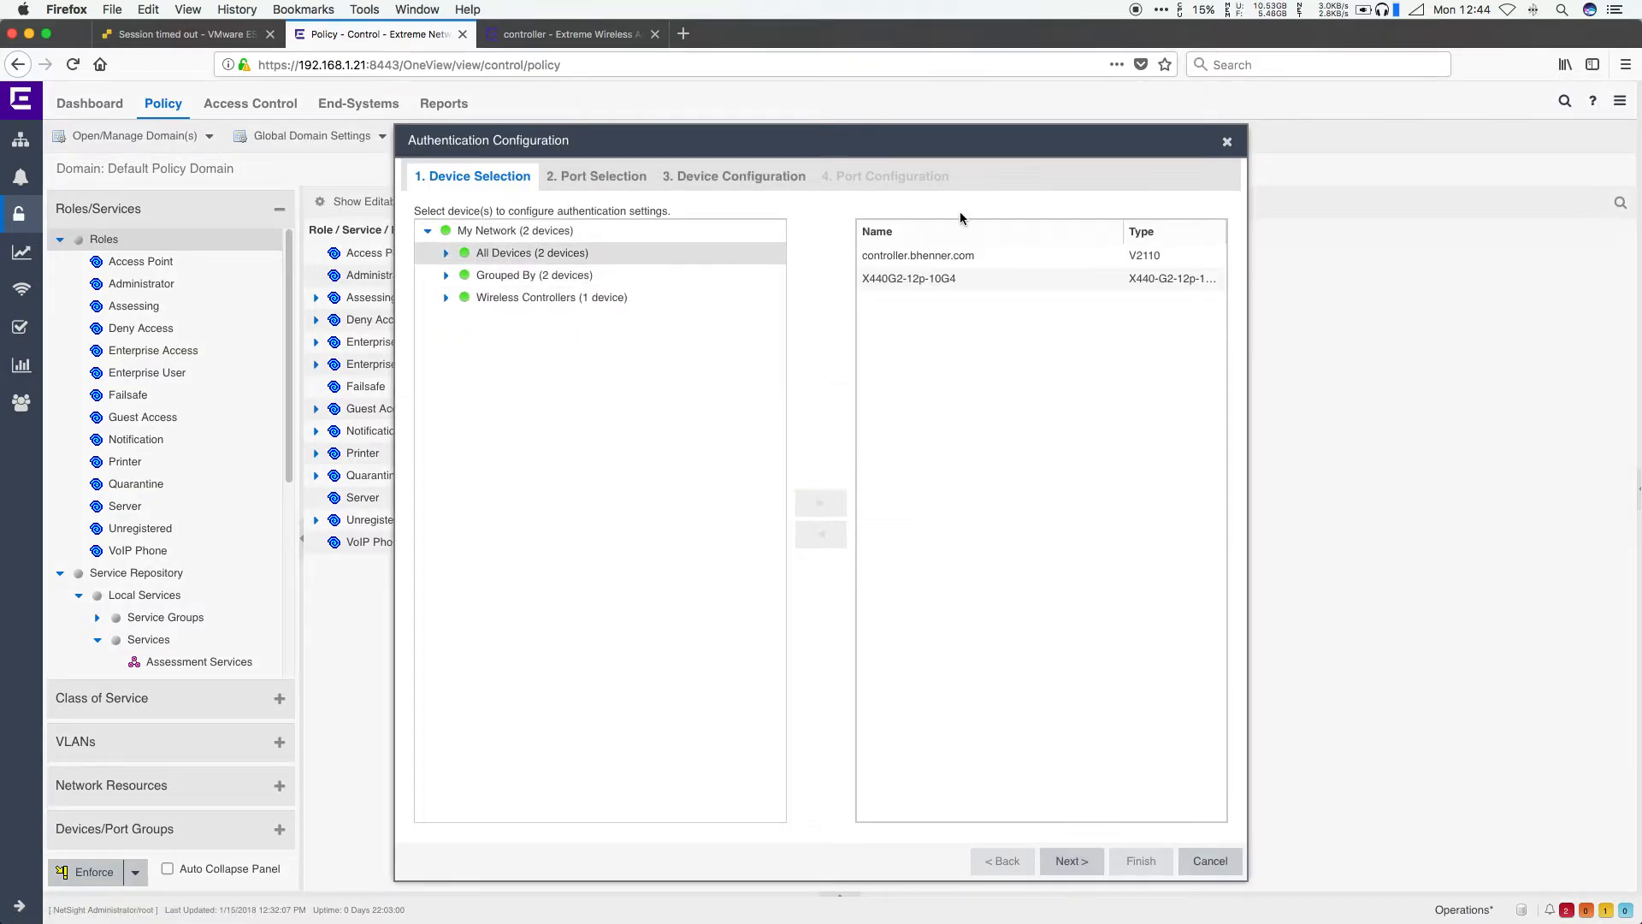
- In the port selection, select the Home_PSK logical port of 192.168.1.20 and expand the ports of 192.168.1.32
click(1071, 860)
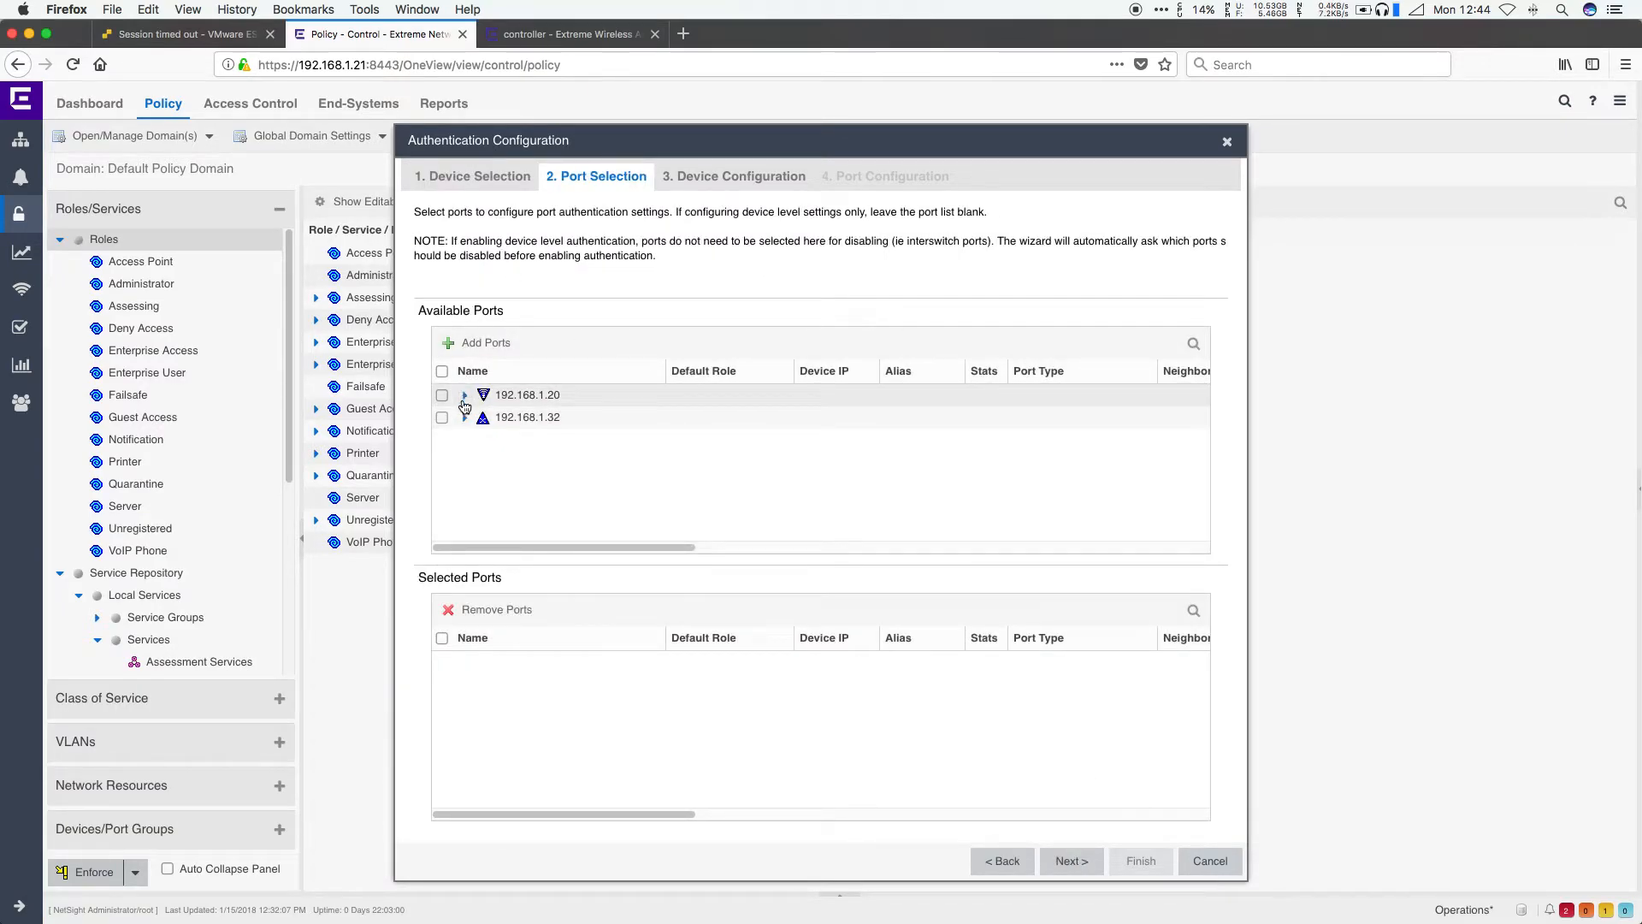
click(464, 395)
click(483, 440)
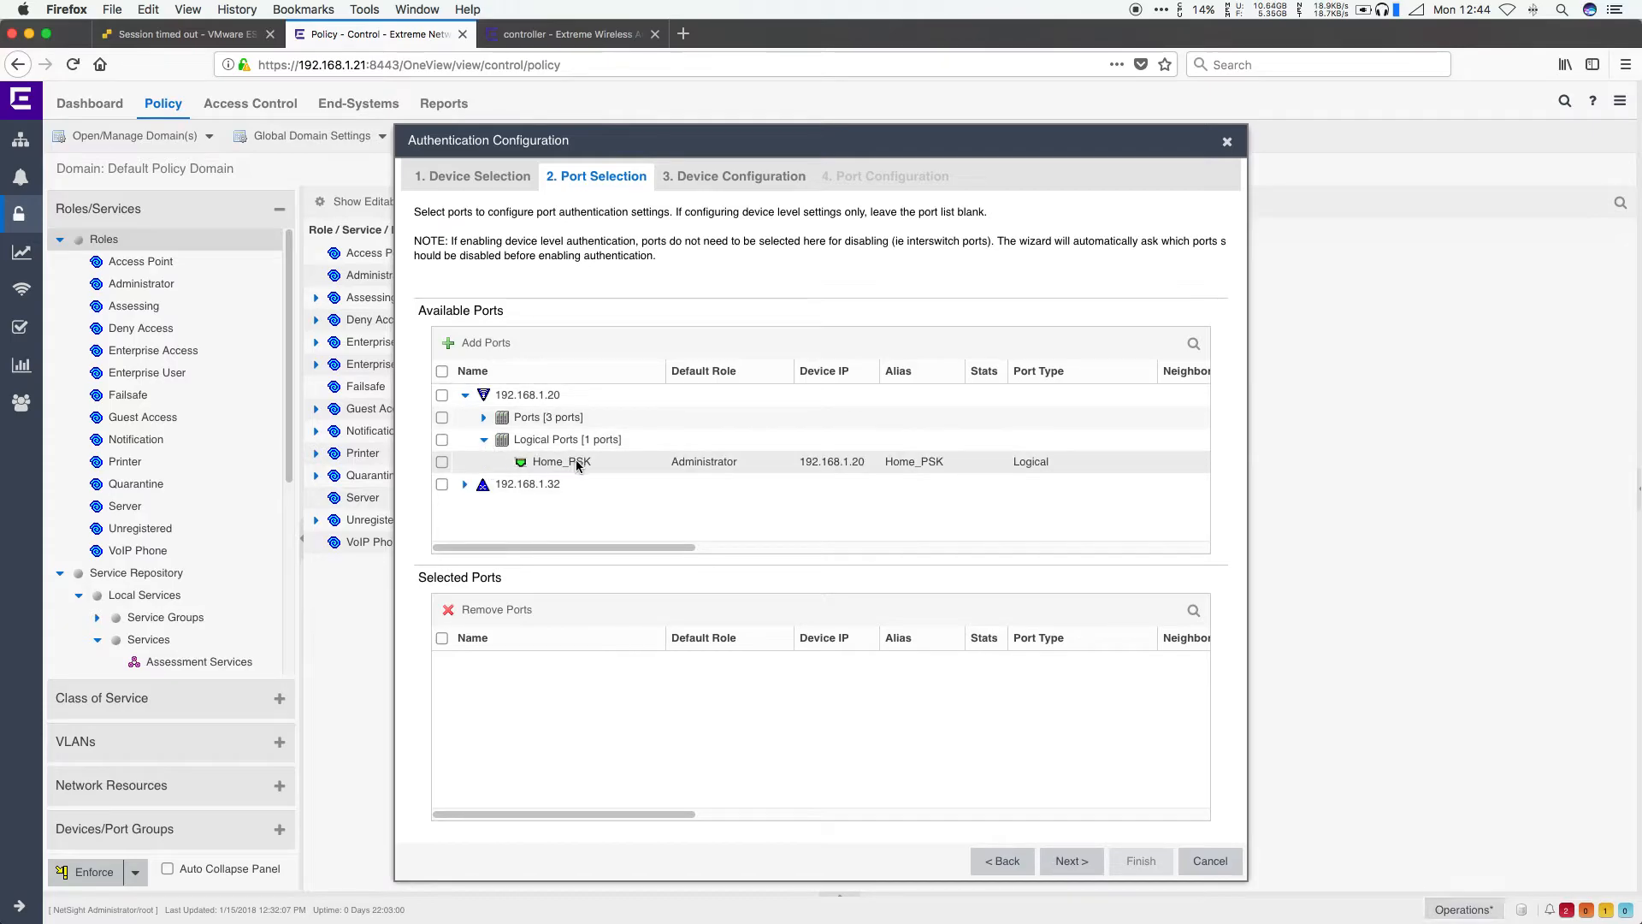
click(442, 462)
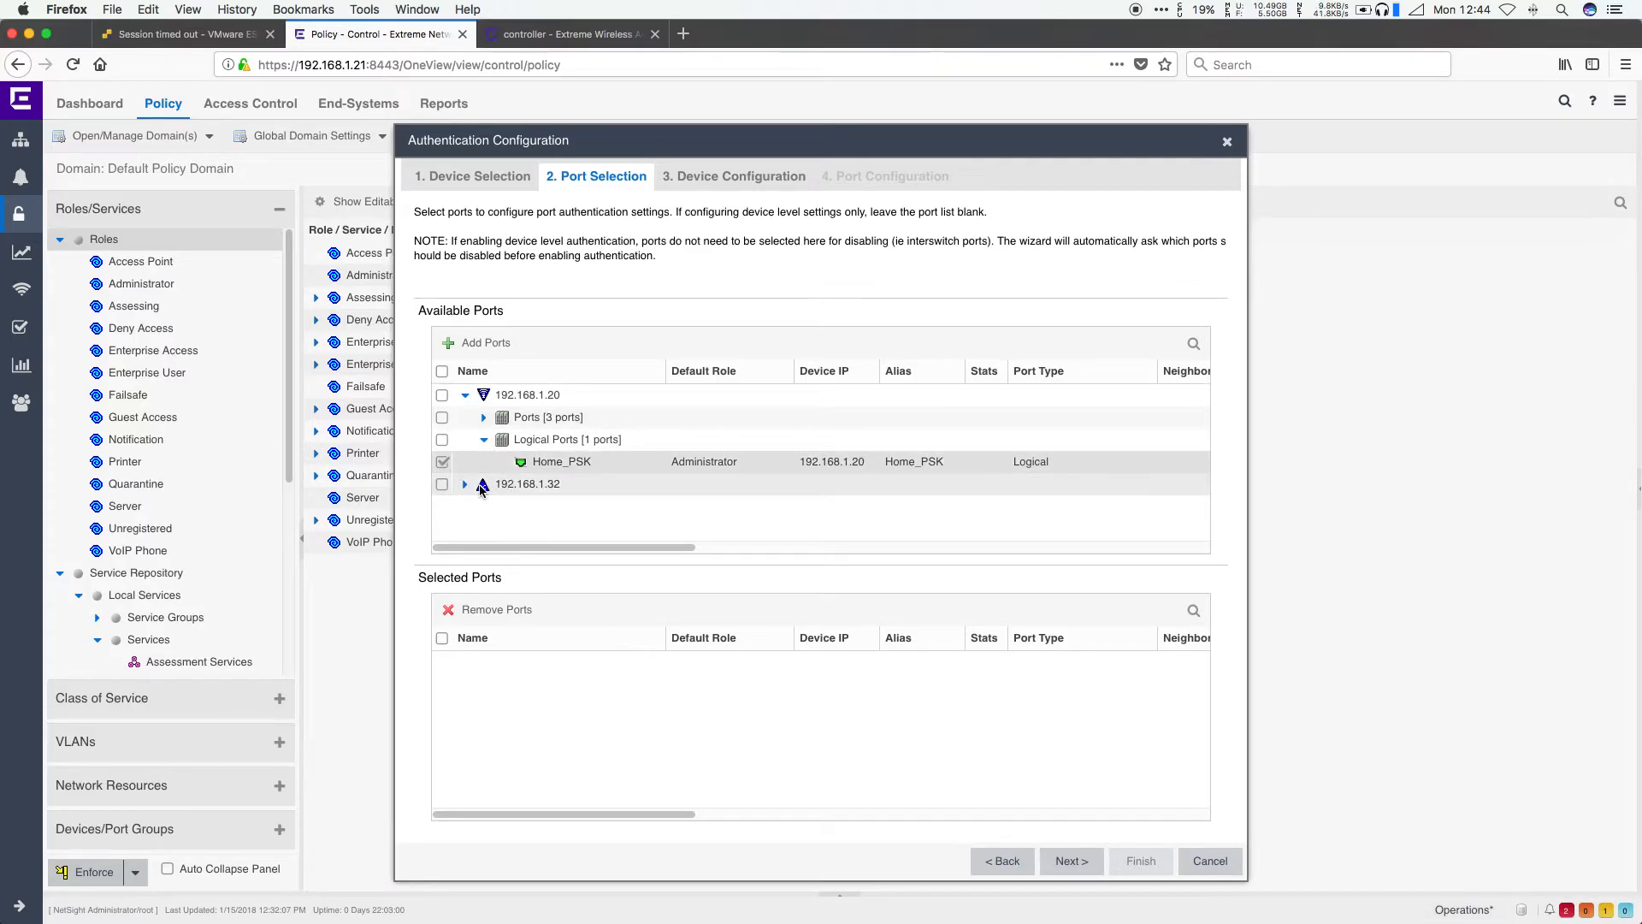
click(464, 484)
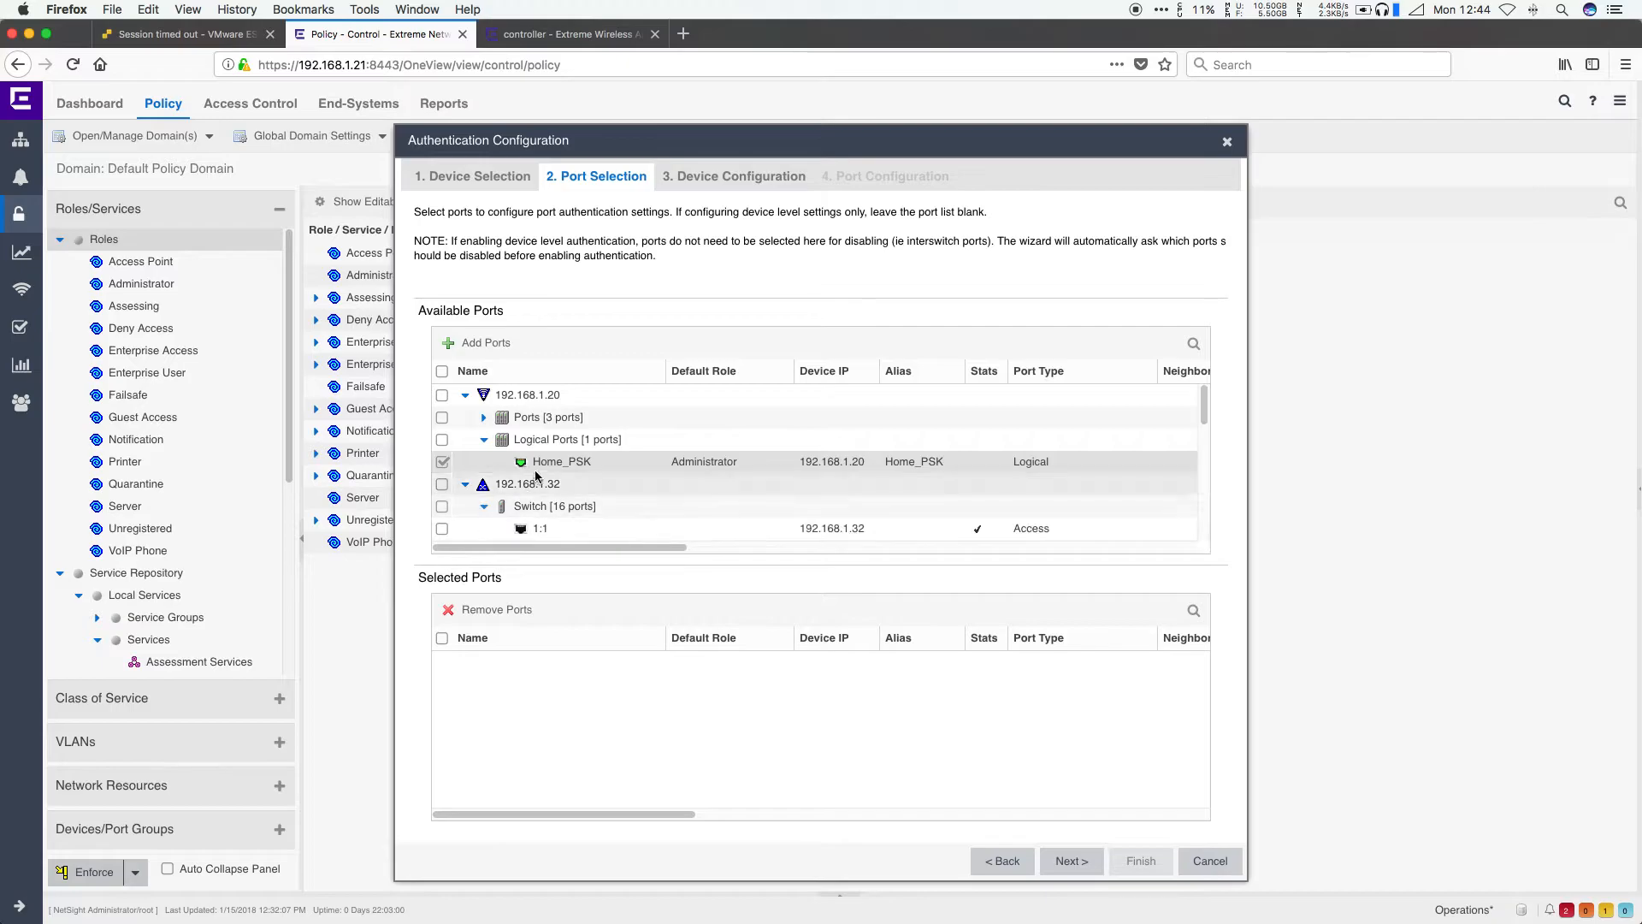
scroll(535, 479, down, 3)
click(442, 411)
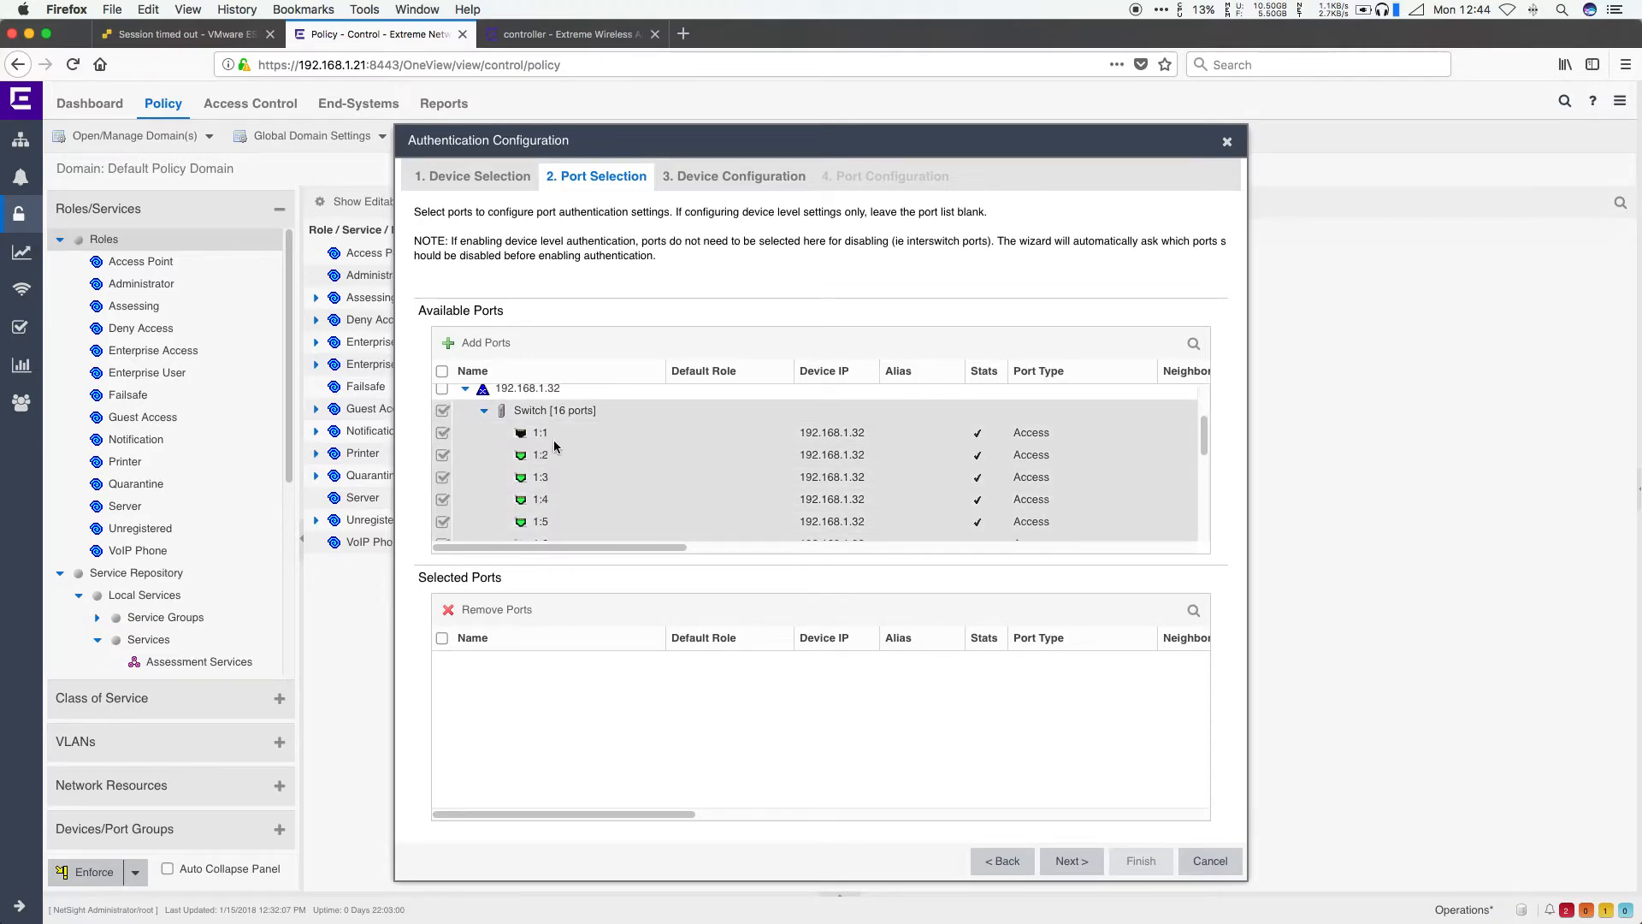
scroll(552, 439, down, 5)
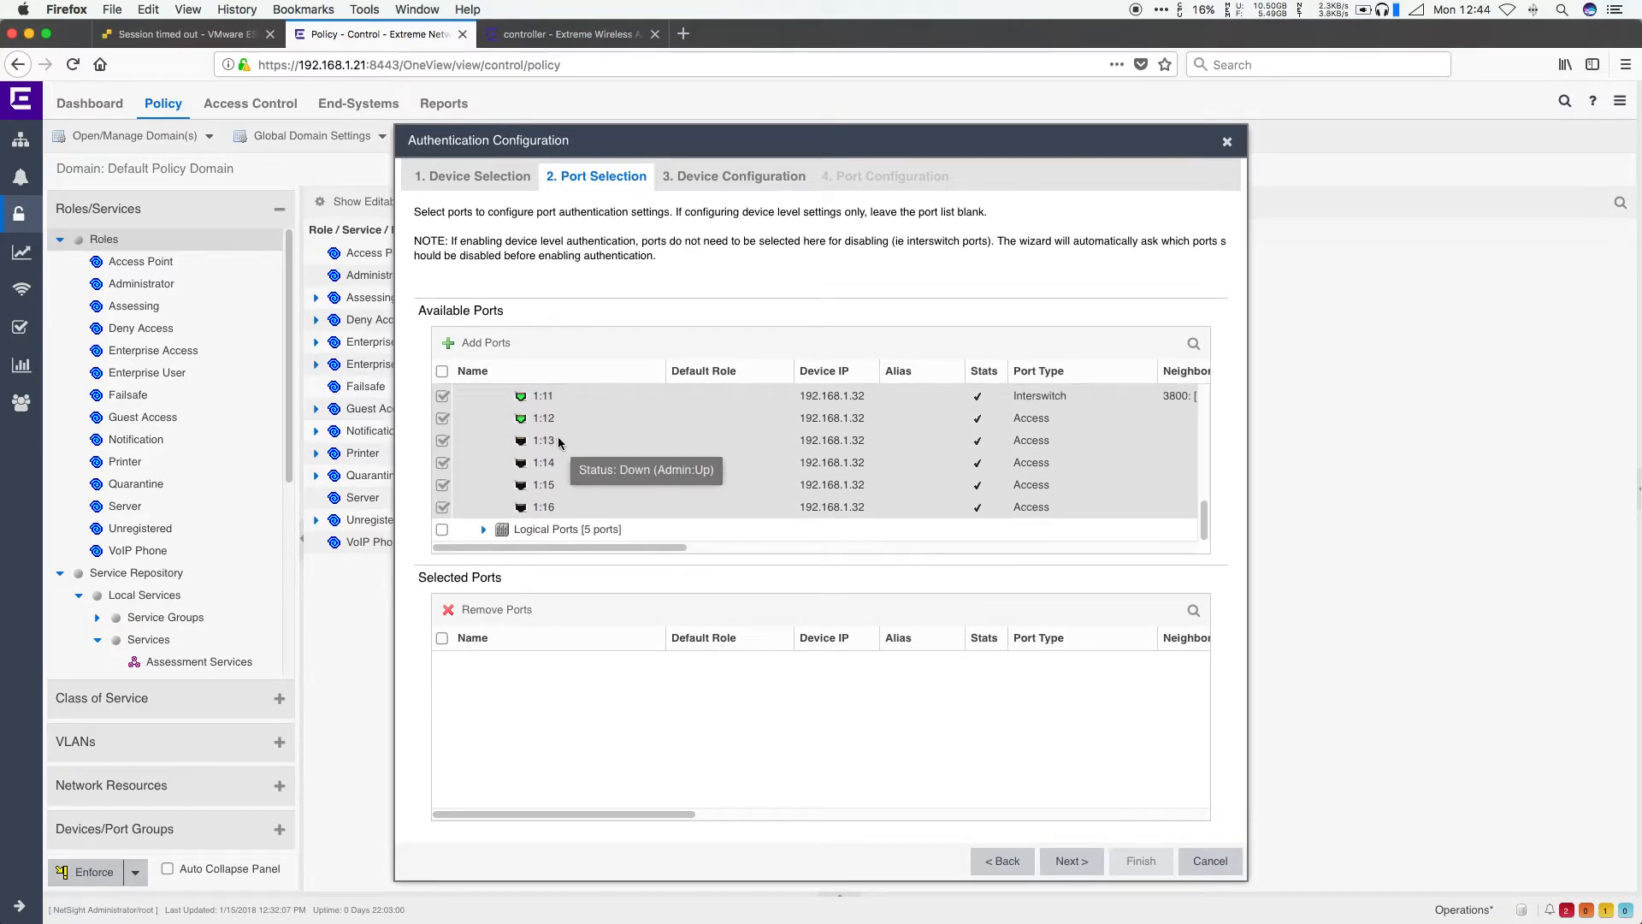
scroll(593, 458, up, 3)
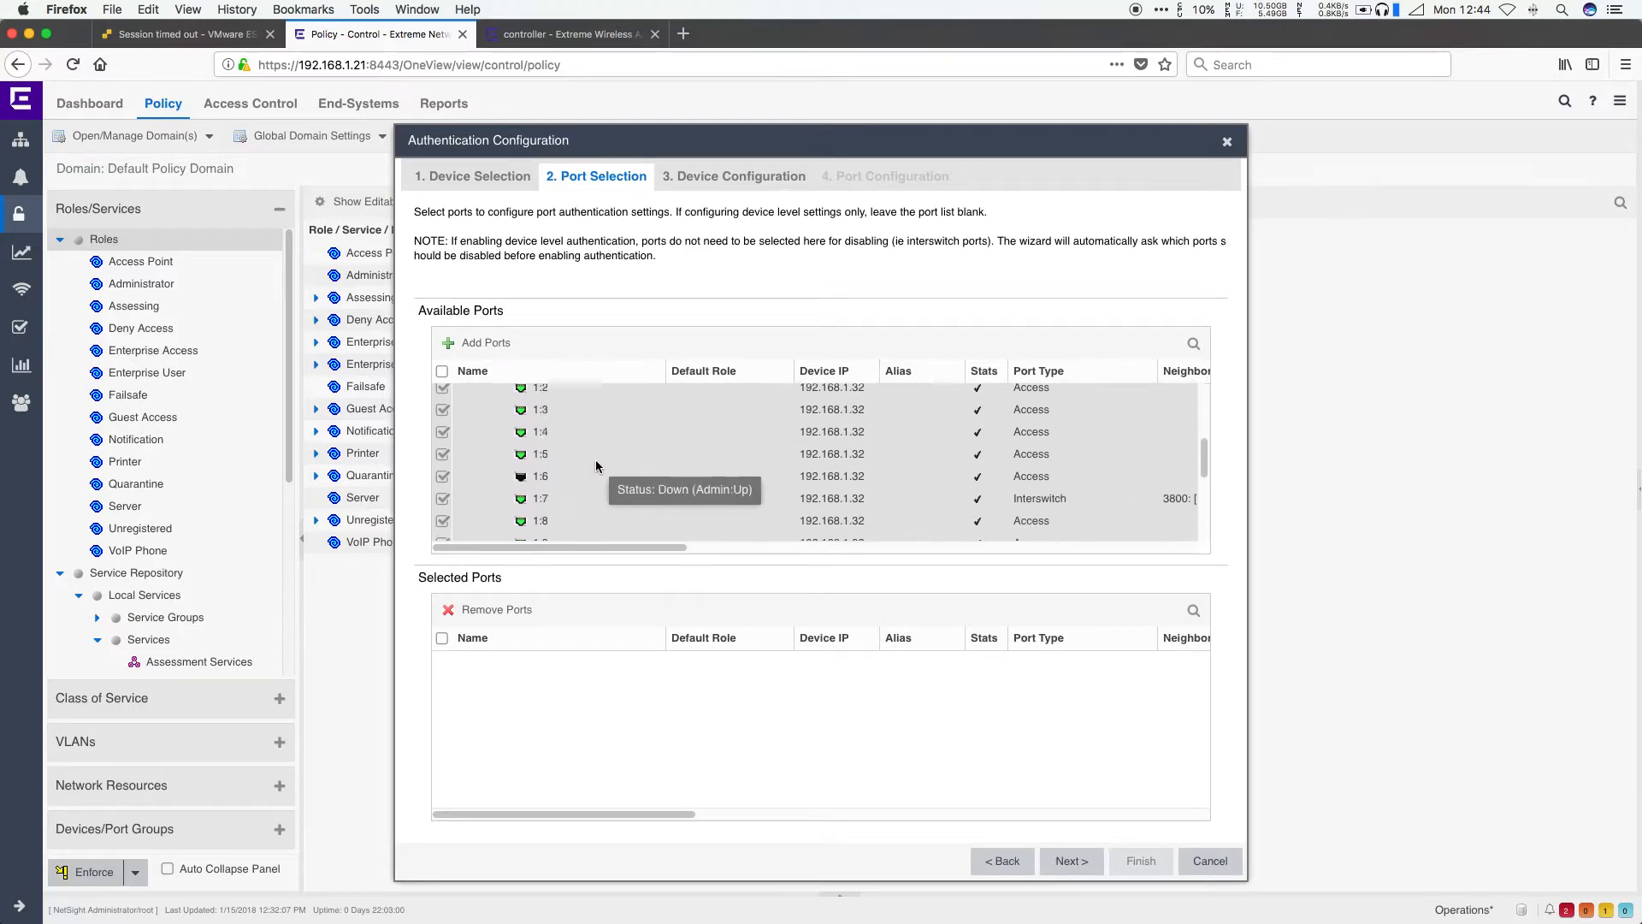
scroll(596, 465, up, 3)
scroll(479, 440, down, 2)
click(442, 403)
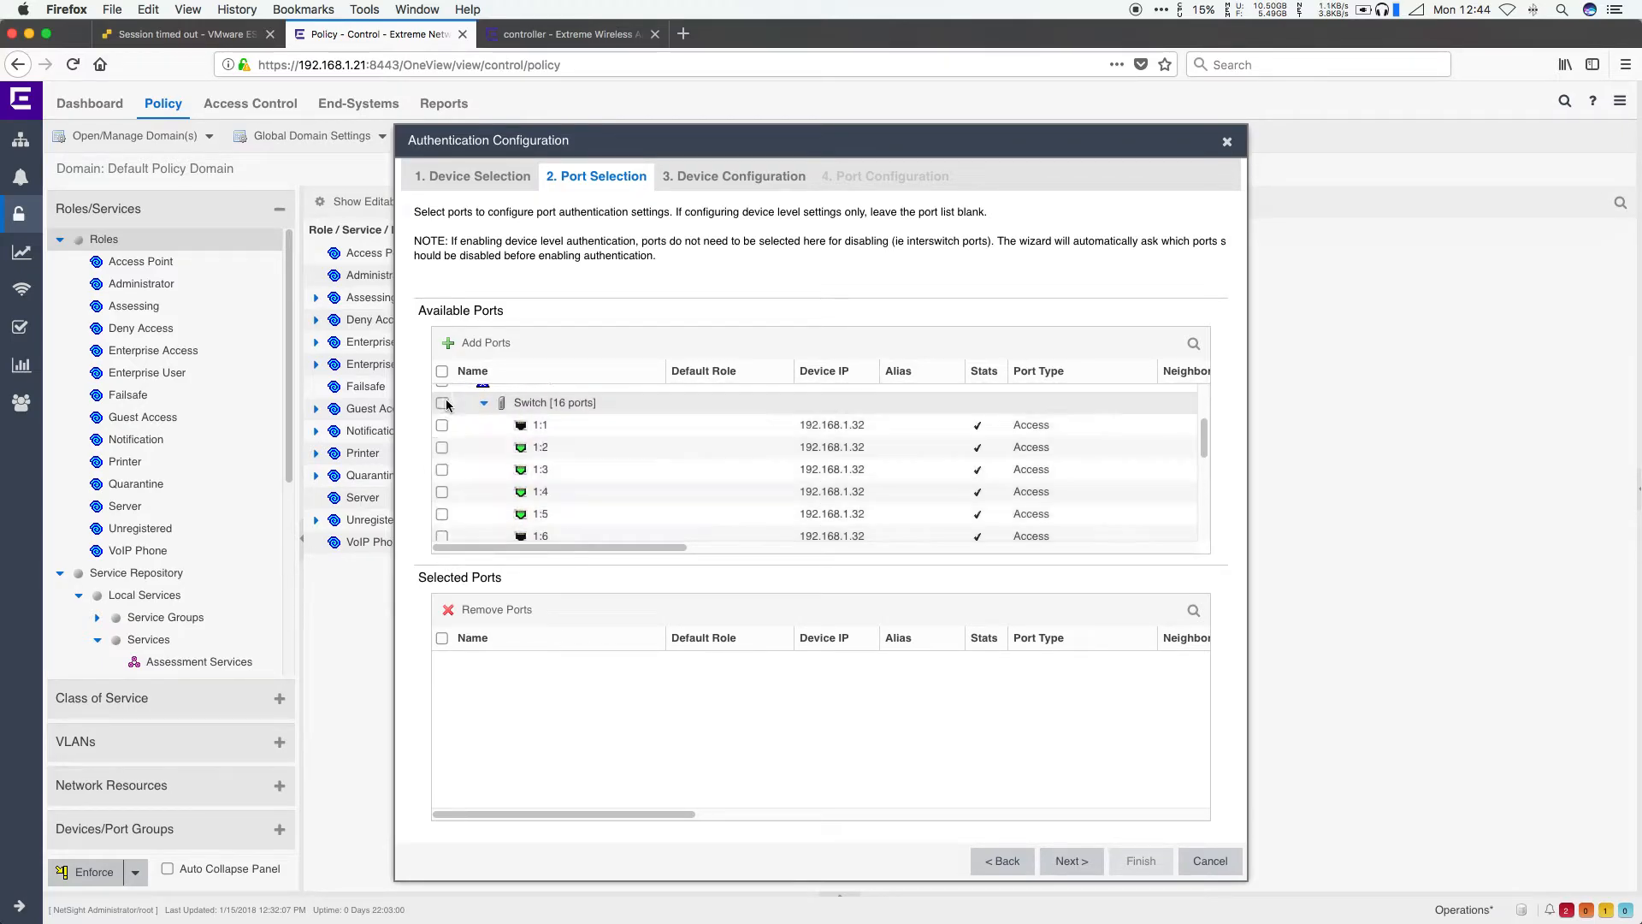
- Select switch port 1:2 of 192.168.1.32 and add the chosen ports to the selected ports
click(442, 448)
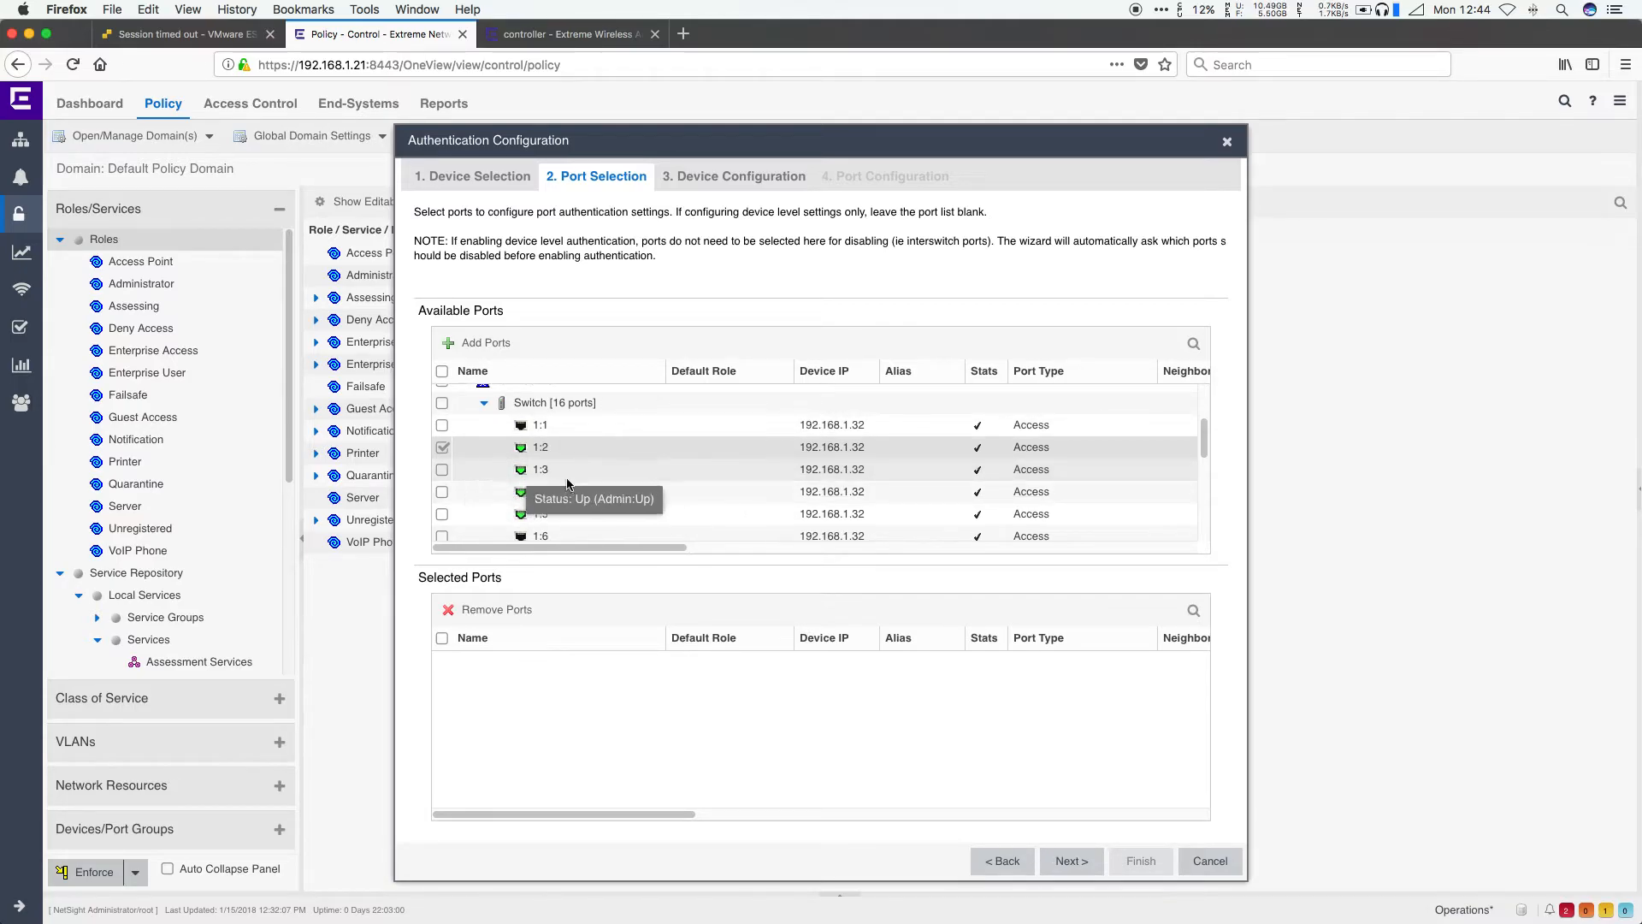
scroll(712, 496, down, 2)
scroll(712, 494, down, 1)
scroll(711, 492, up, 3)
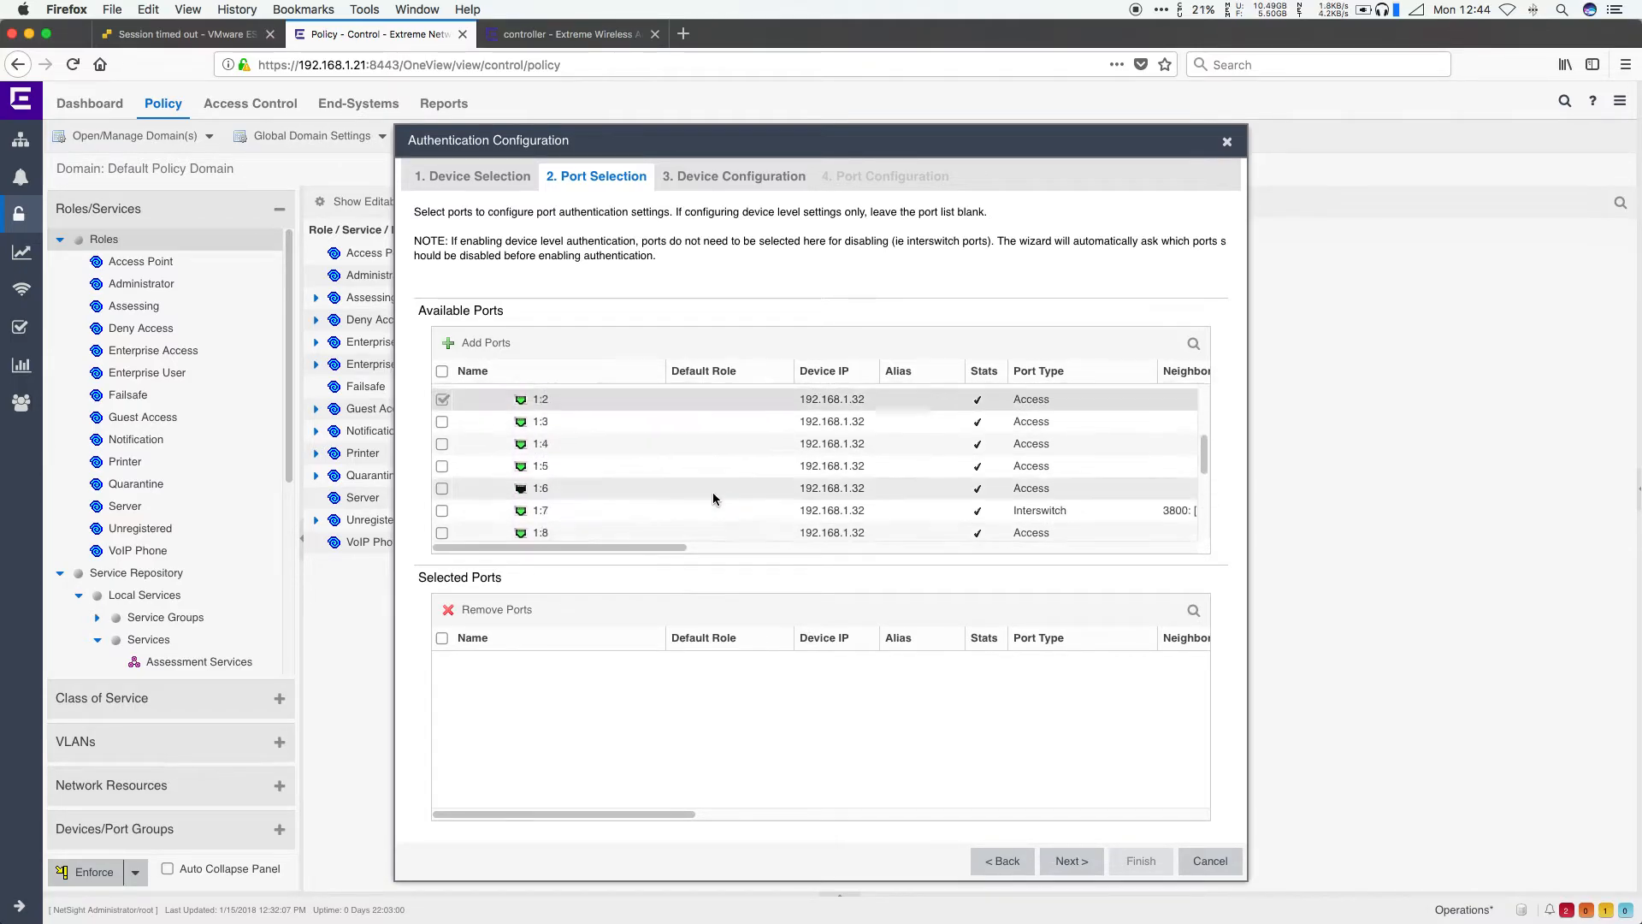
click(481, 342)
- Continue to the device configuration and set Multi-Auth Mode to Multi-Auth and MAC authentication to Enabled
click(1079, 862)
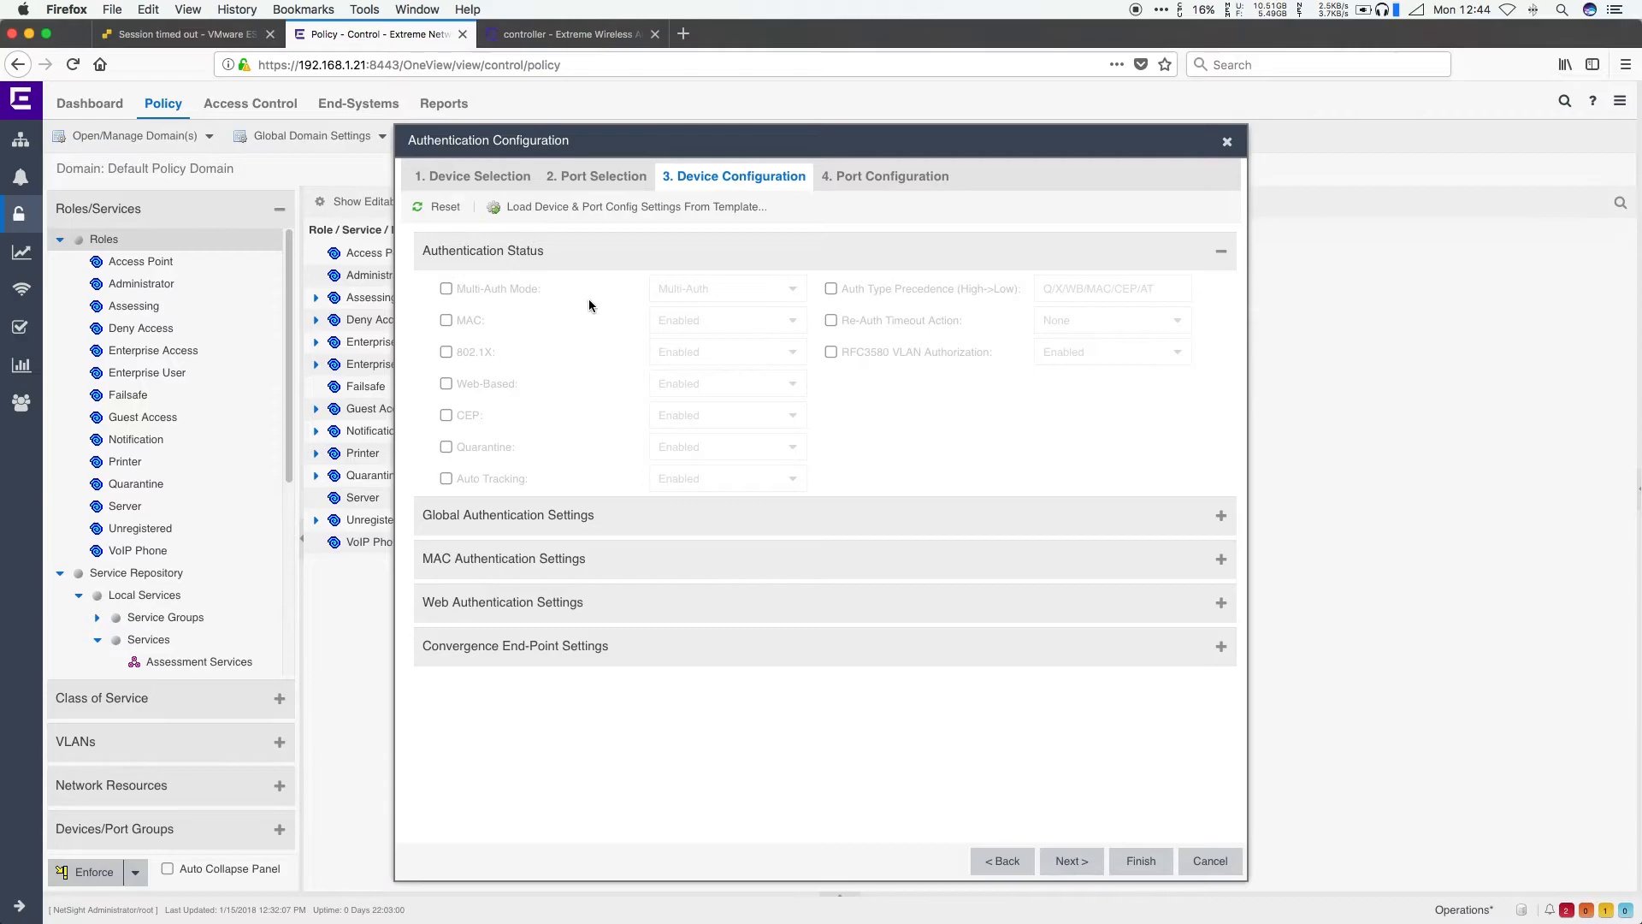
click(446, 289)
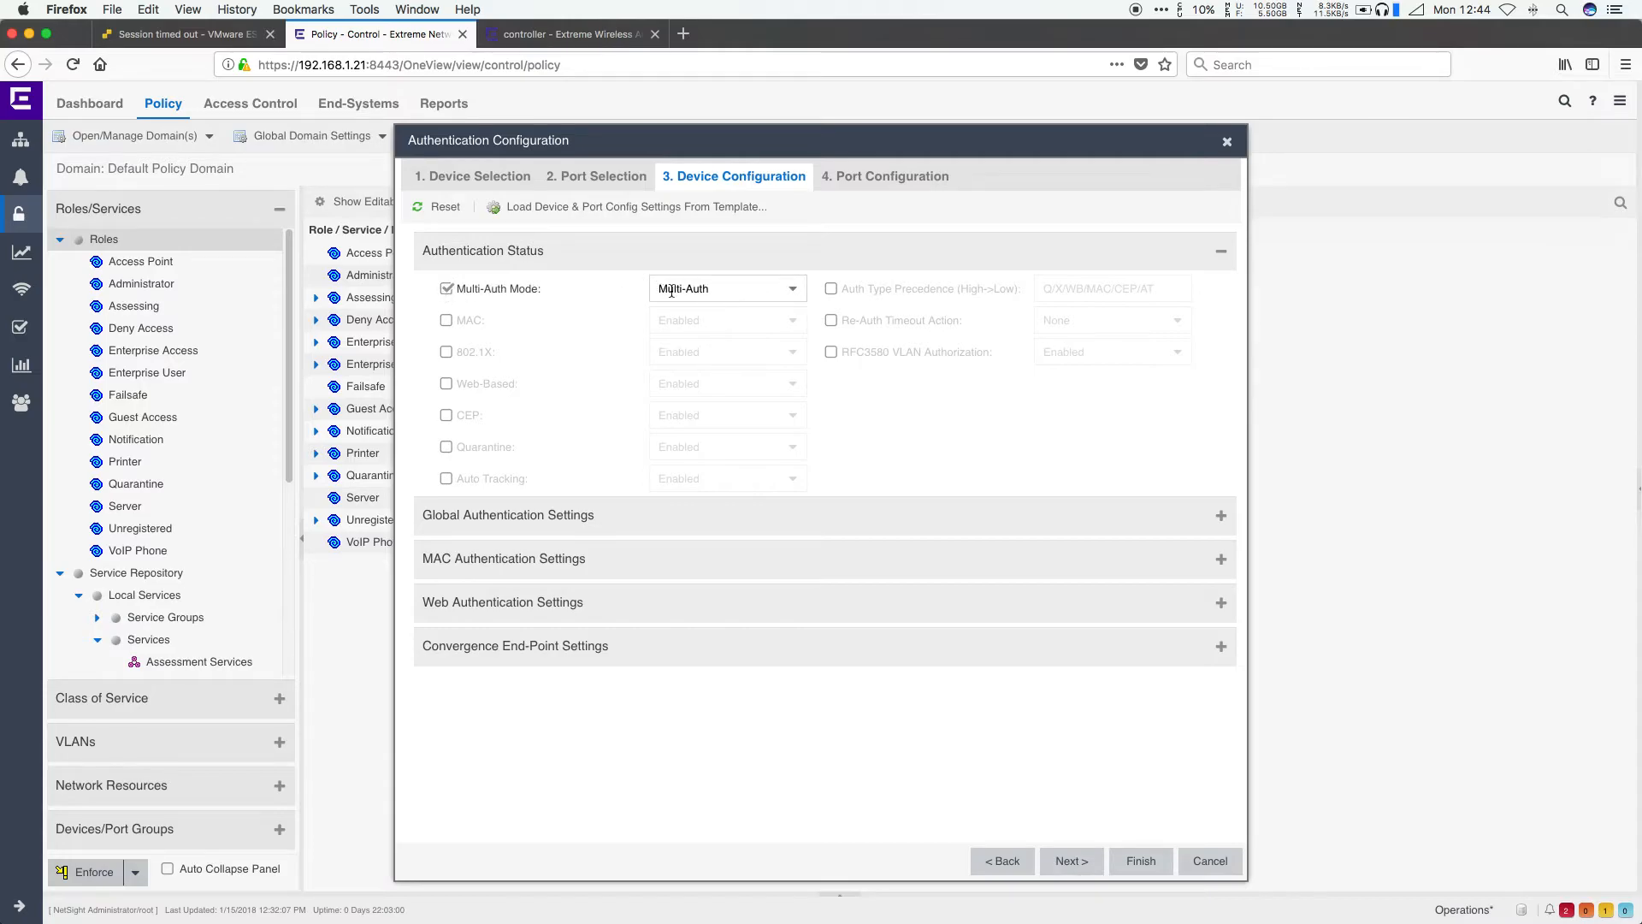
click(445, 320)
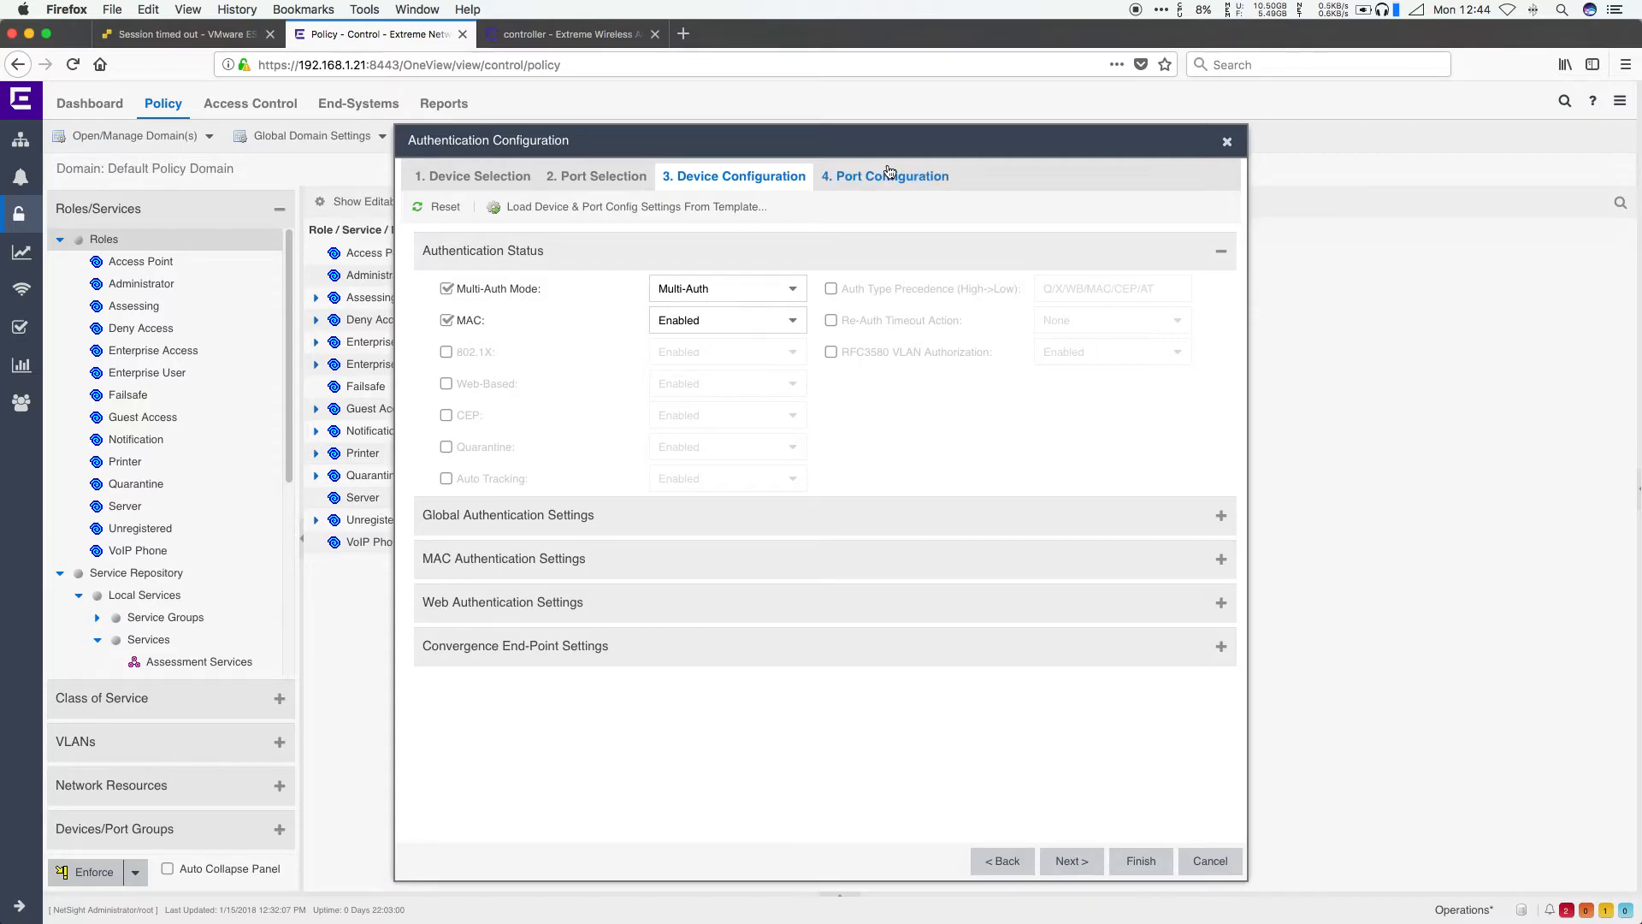
- Enable Set Password/Mask in the MAC authentication settings, enter the MAC user password, and continue to the port configuration
click(513, 558)
click(429, 372)
click(729, 405)
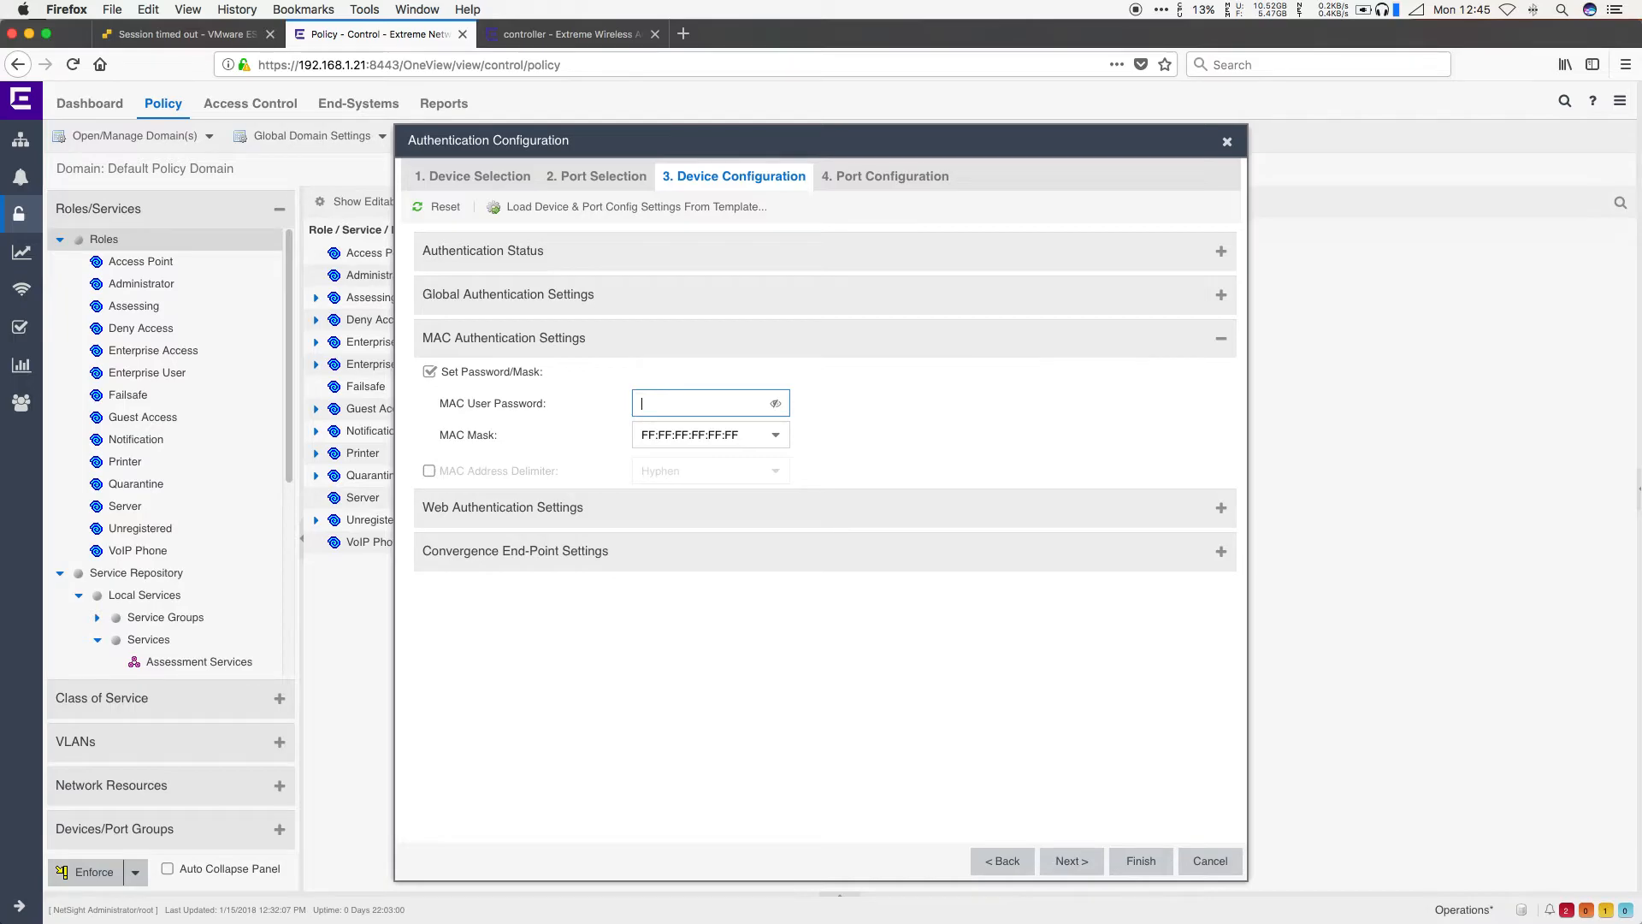
text(••••••••)
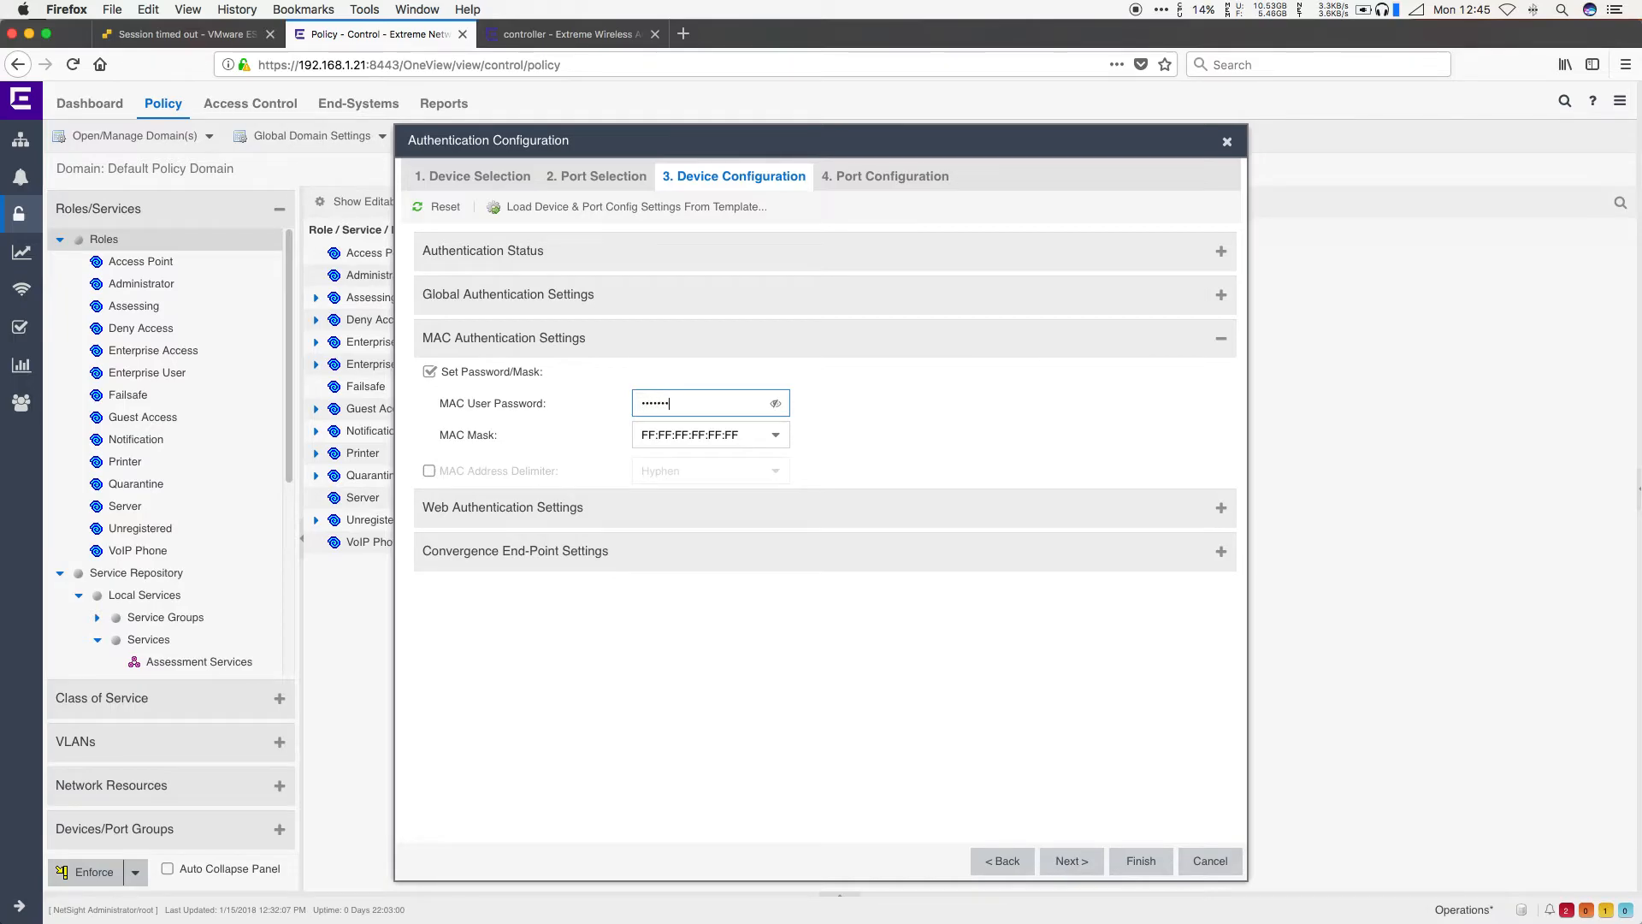
click(775, 403)
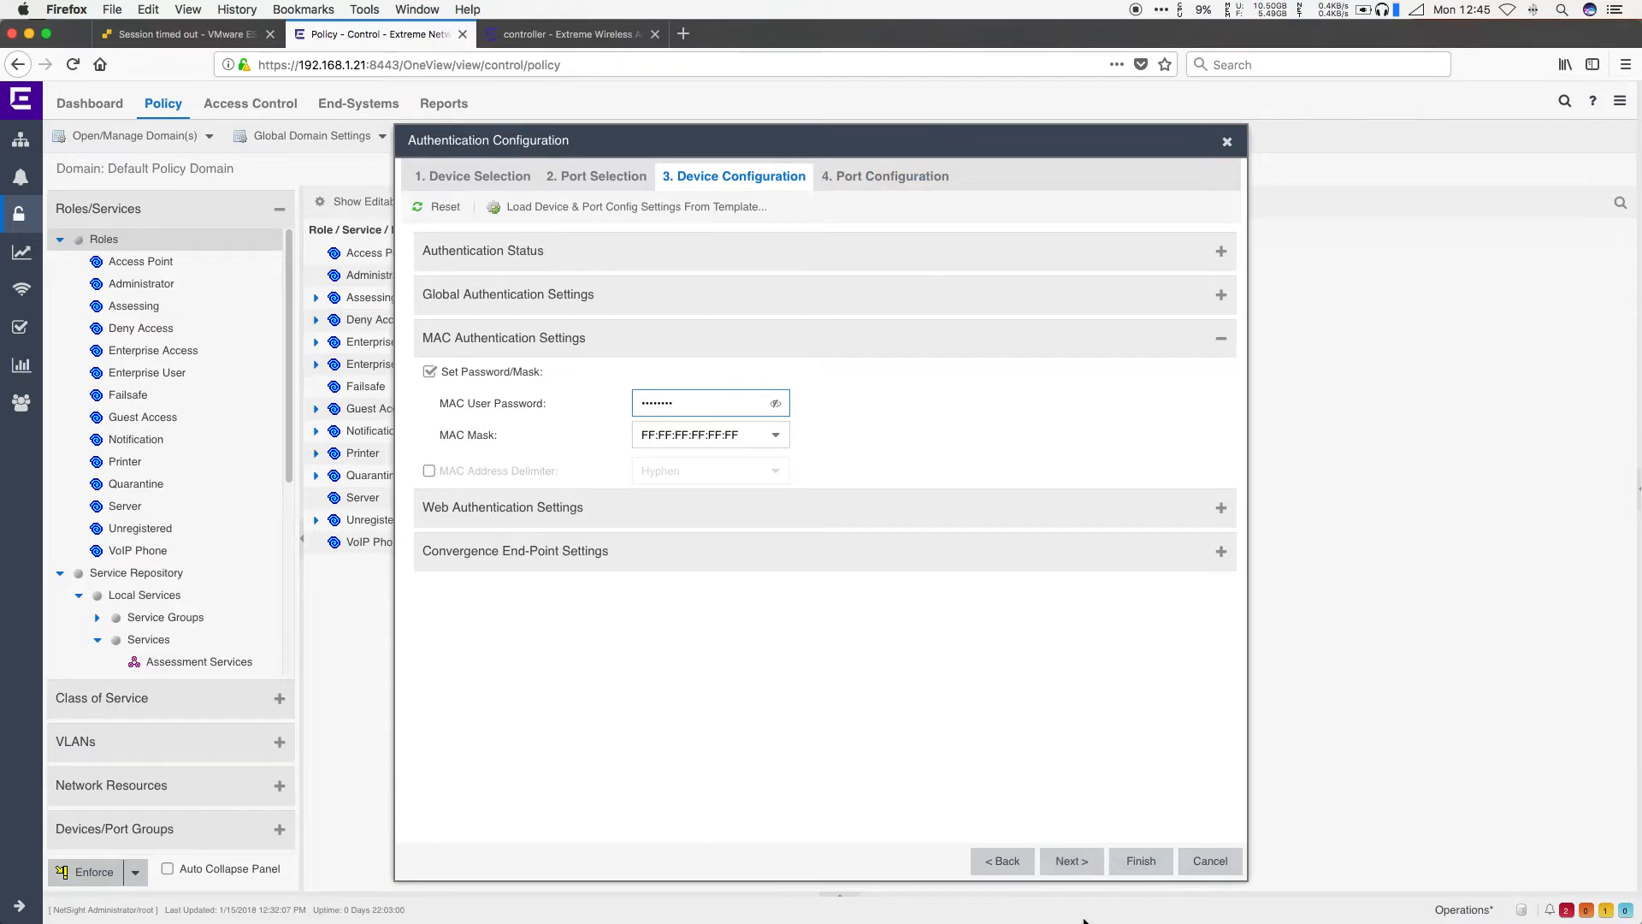
click(1080, 869)
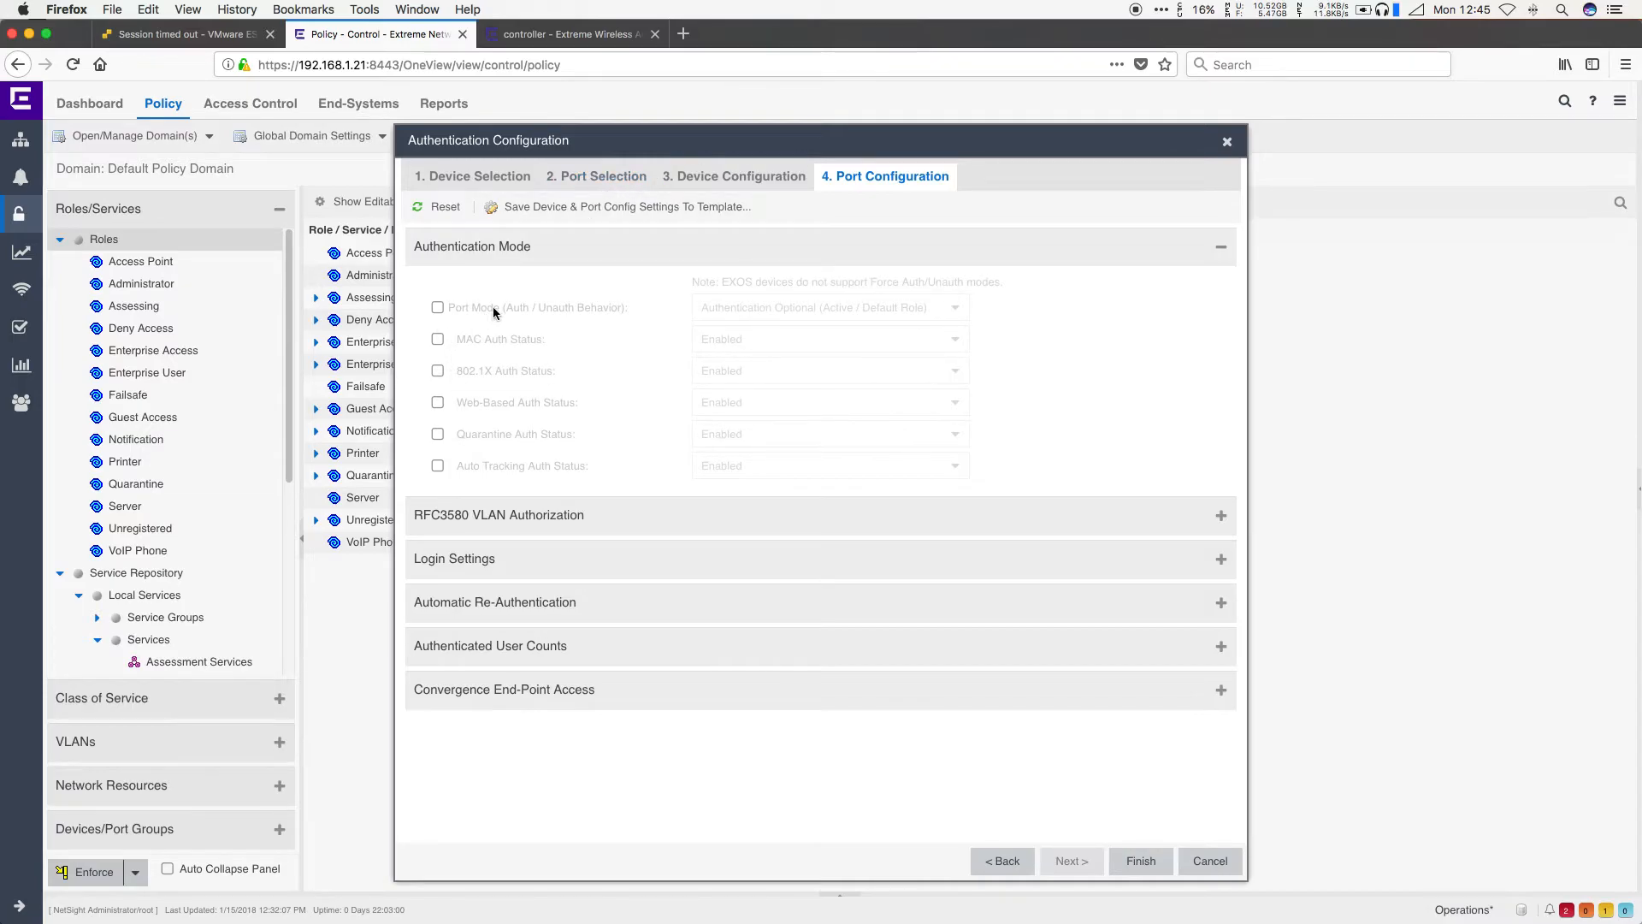
- Enable Port Mode as Authentication Optional (Active / Default Role) and MAC Auth Status as Enabled in the port configuration
click(437, 307)
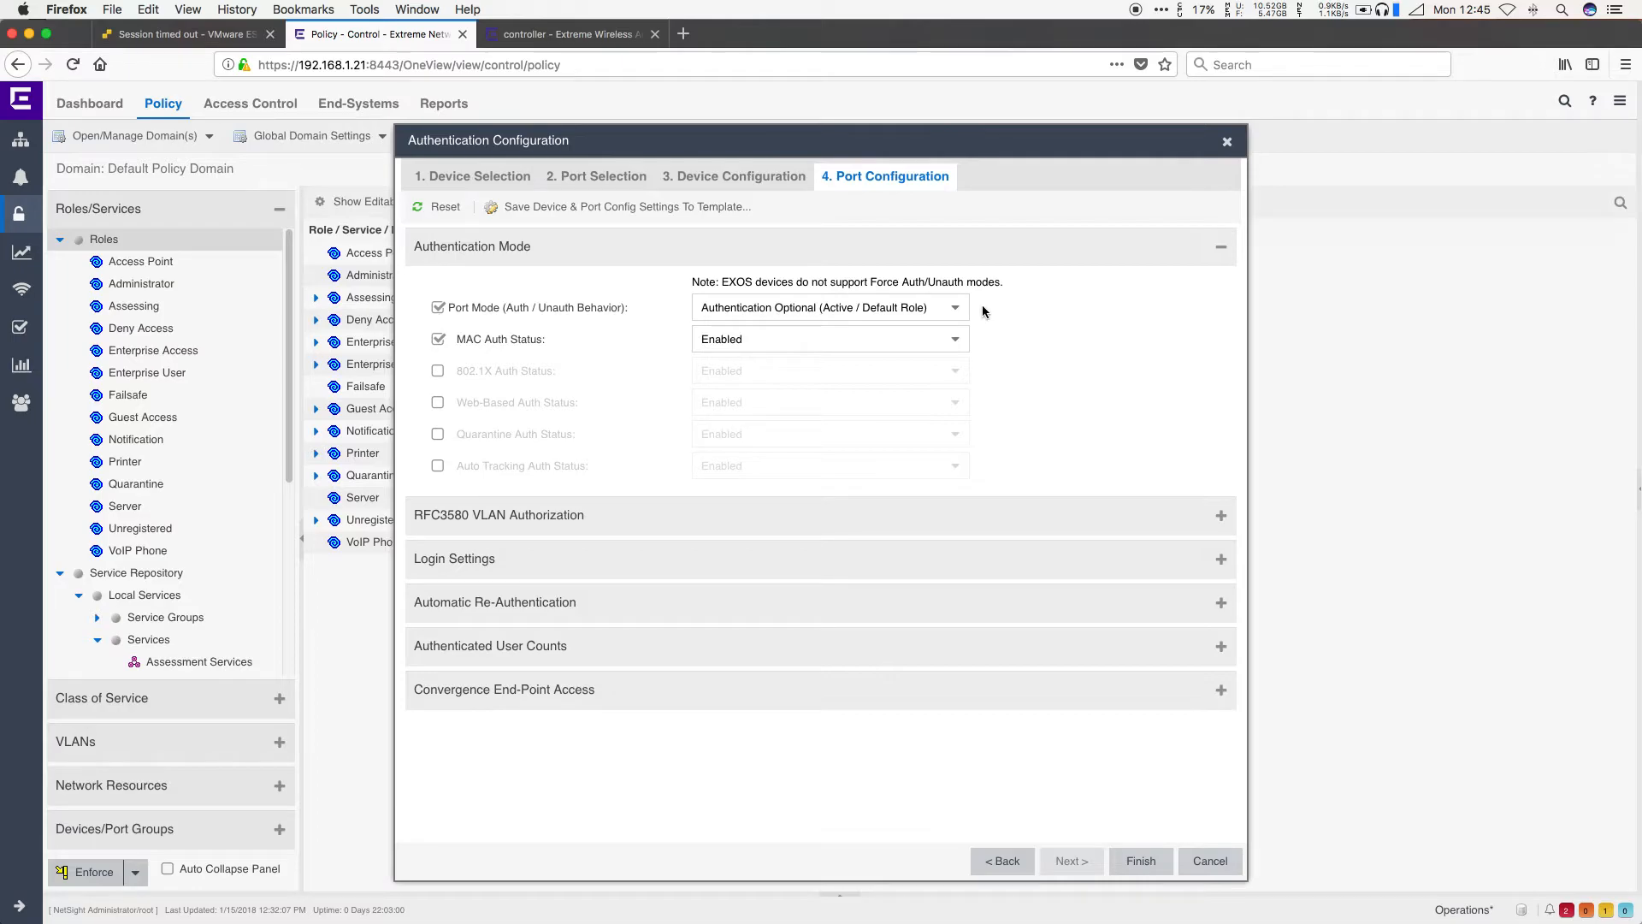
click(960, 309)
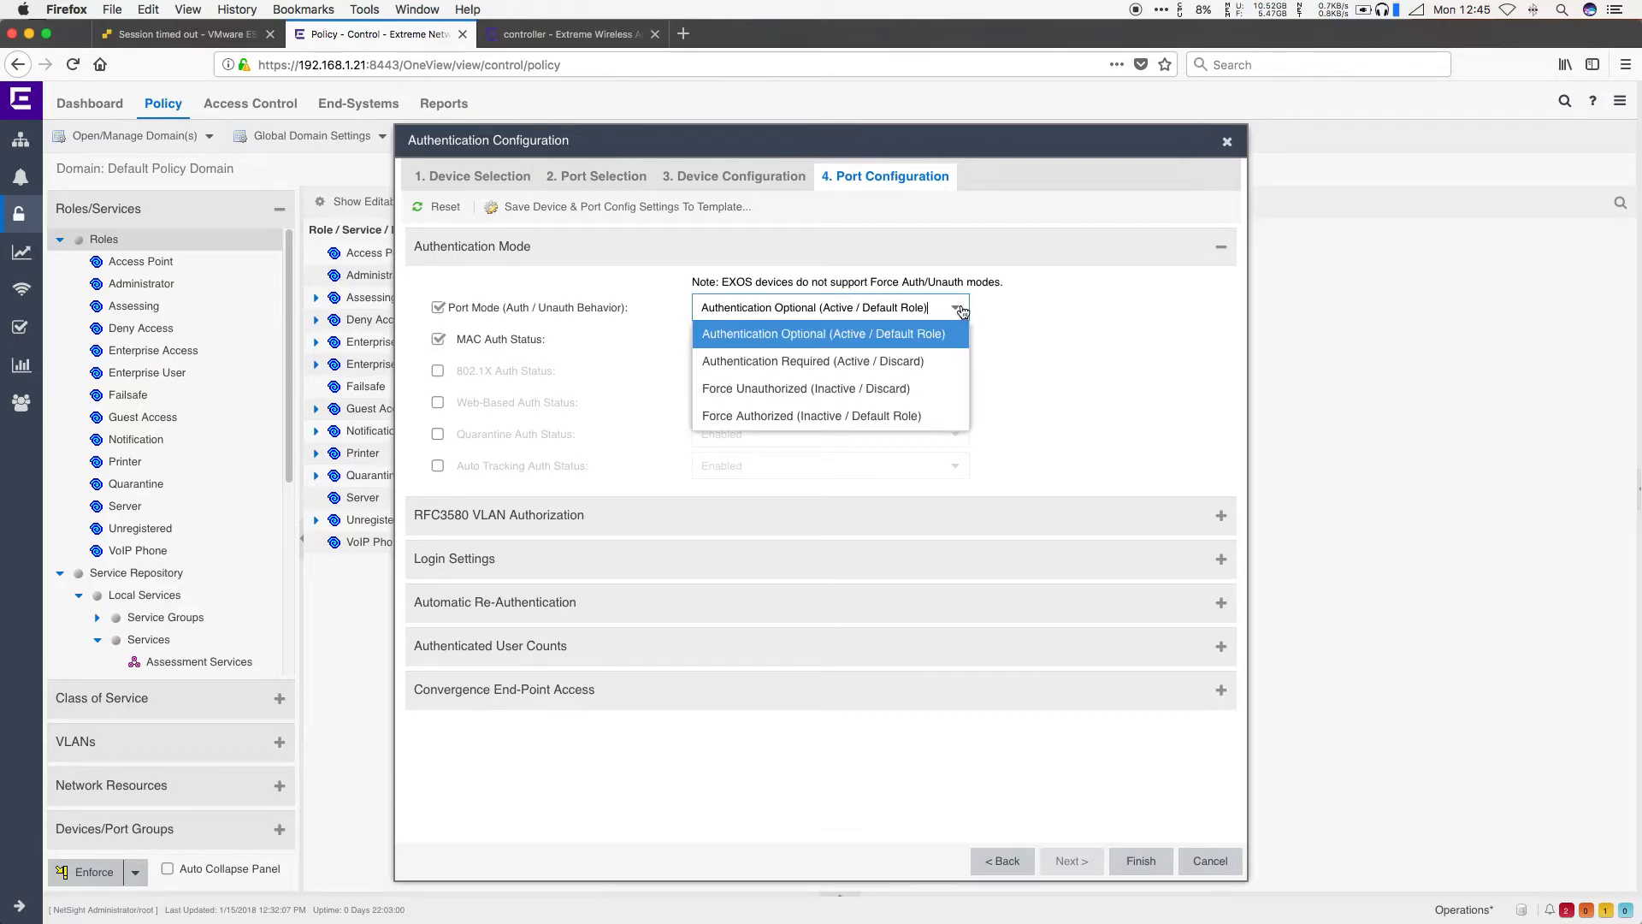
click(963, 311)
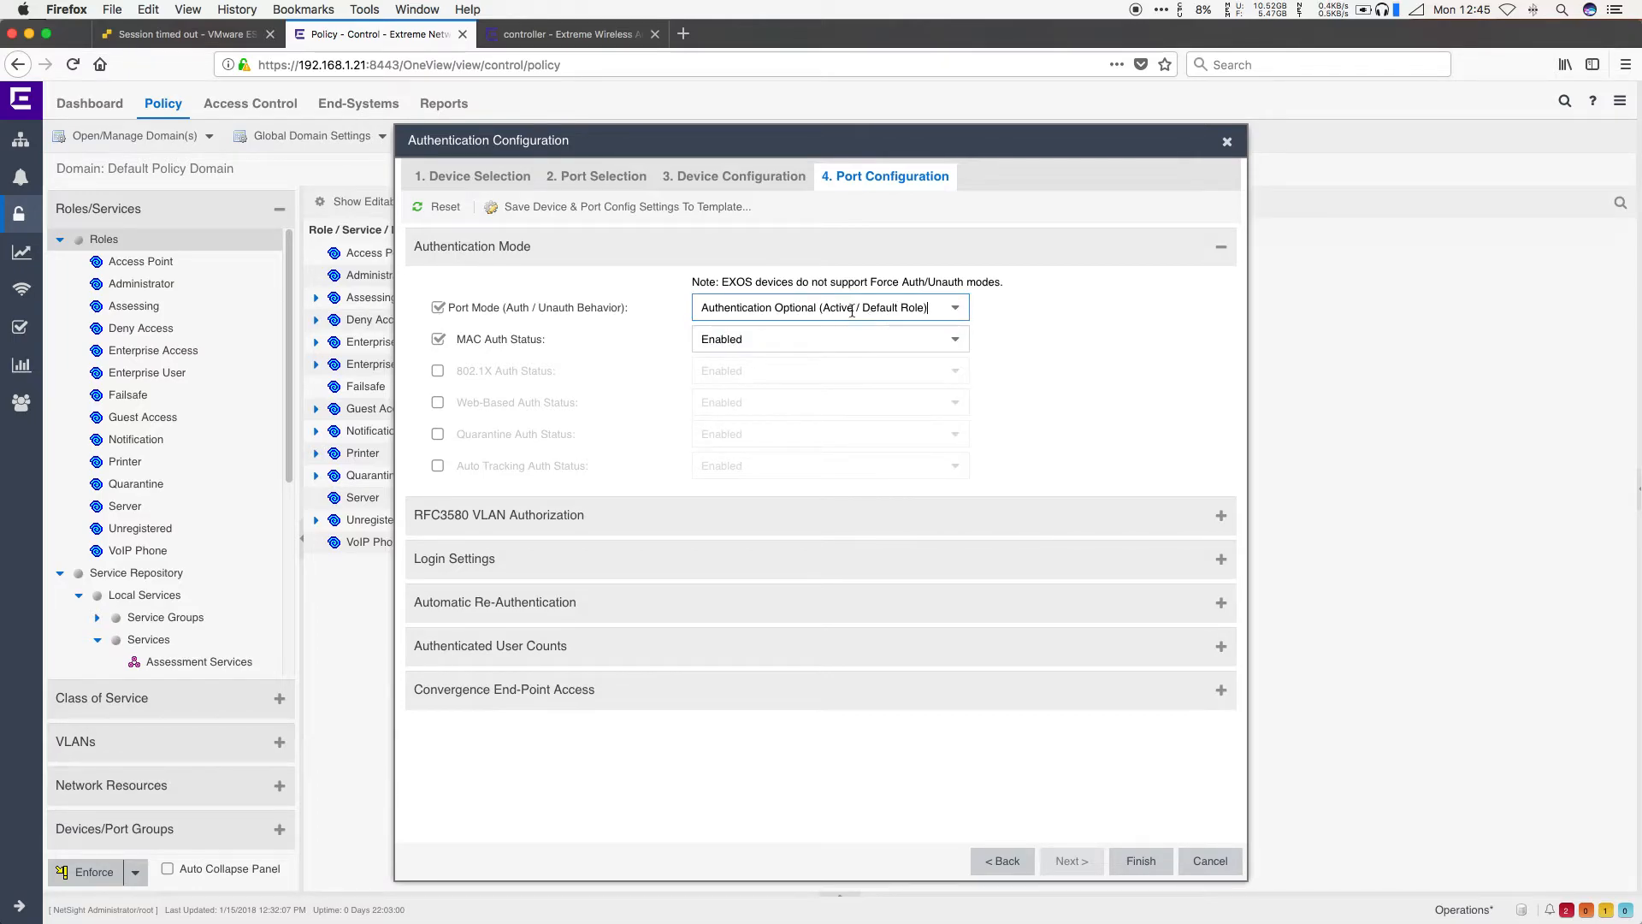
mouse_move(852, 312)
- Finish the authentication configuration with the port auth mode set as specified by the wizard only, and dismiss the error report
click(1140, 862)
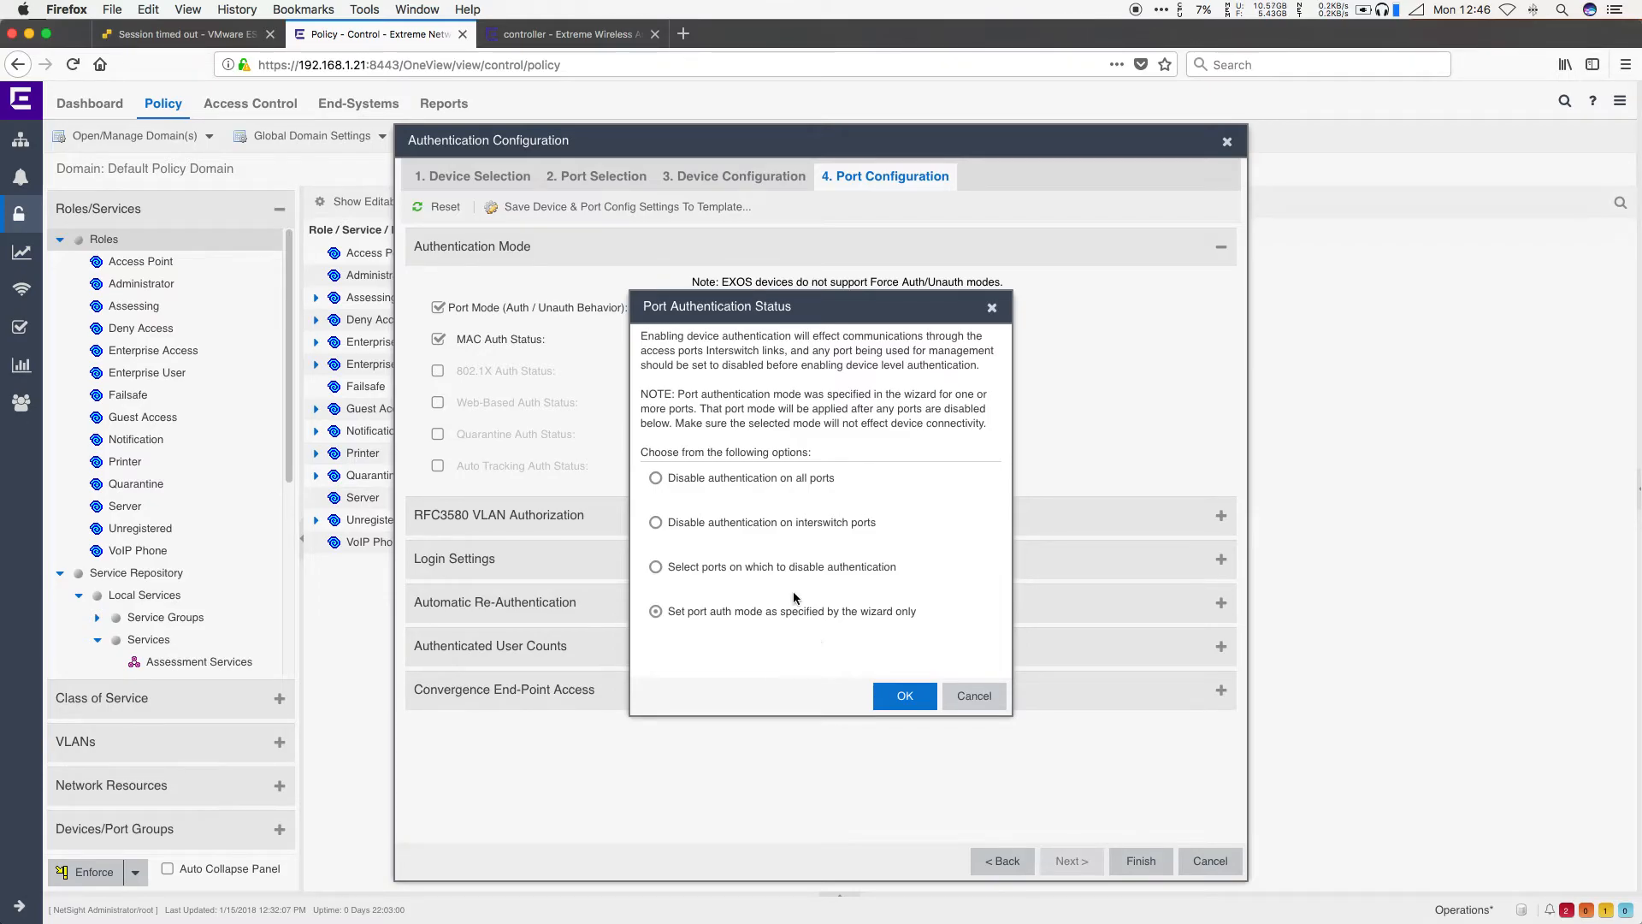
click(906, 697)
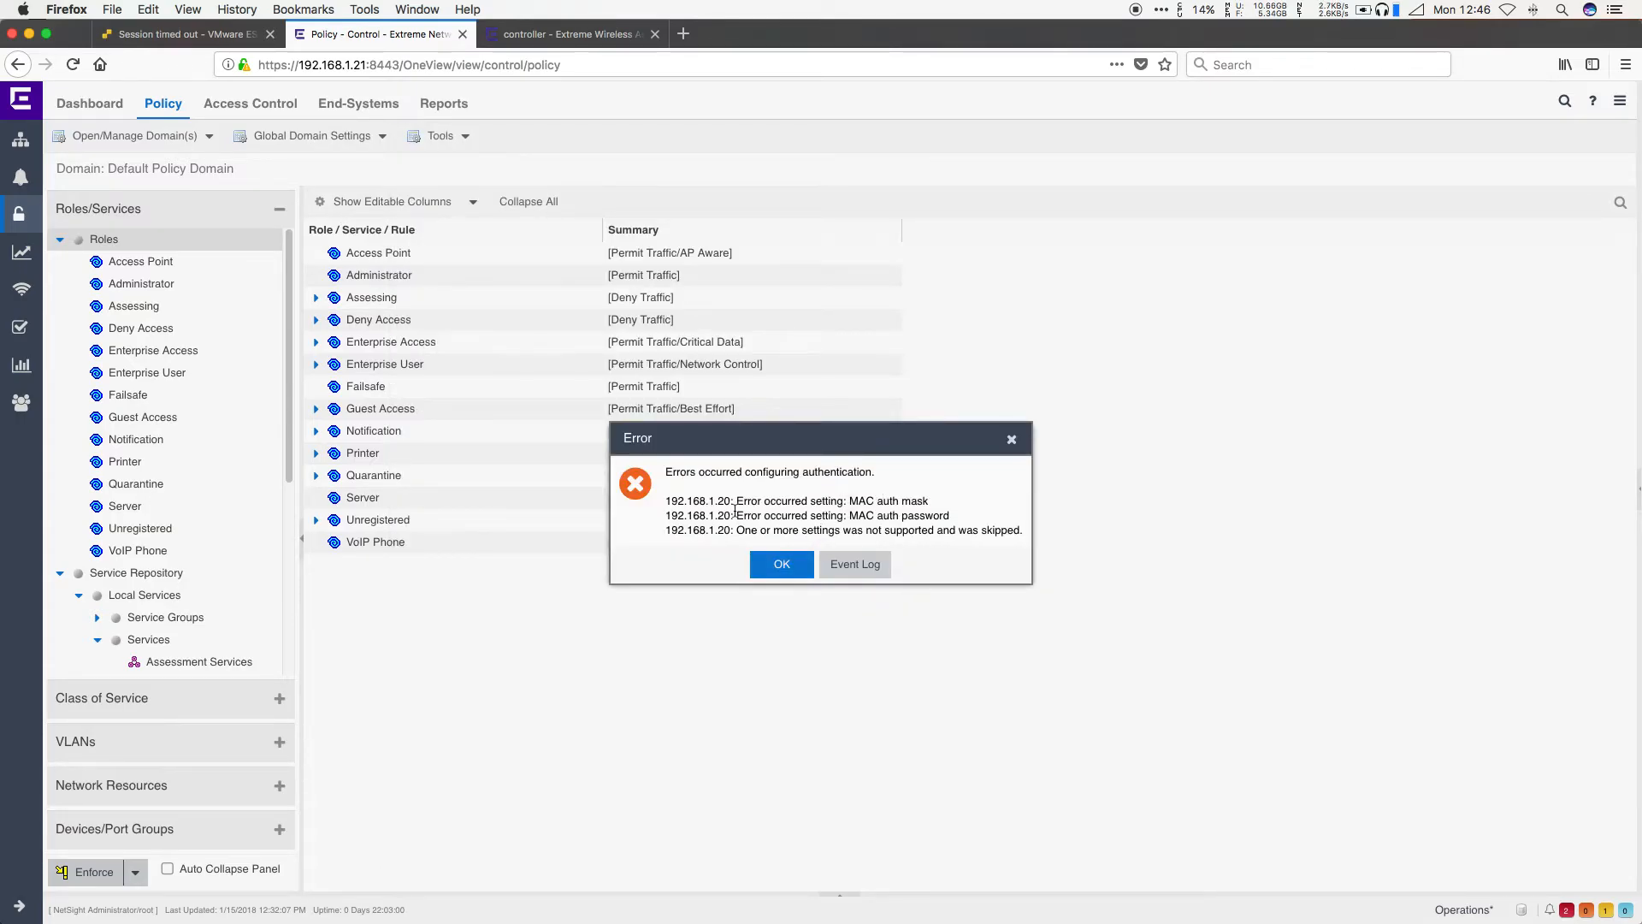
drag(716, 502, 728, 530)
click(808, 519)
drag(982, 512, 858, 498)
click(858, 498)
click(782, 566)
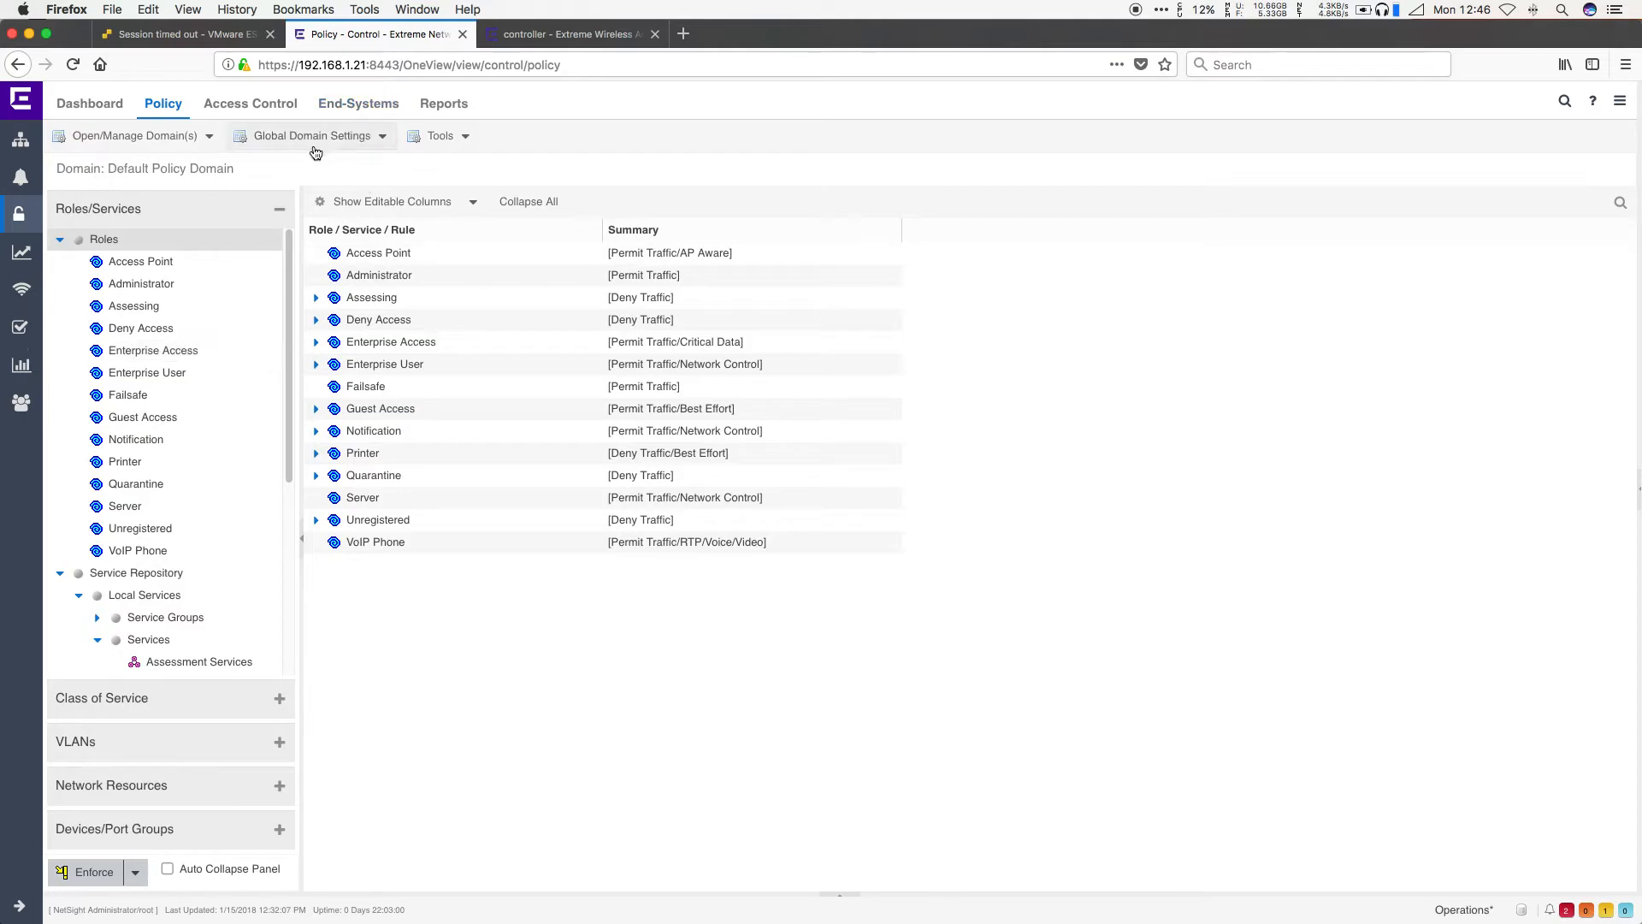
- Open and refresh the end-systems list, widen the MAC OUI Vendor column, and show the events of the Onkyo Corporation device
click(364, 111)
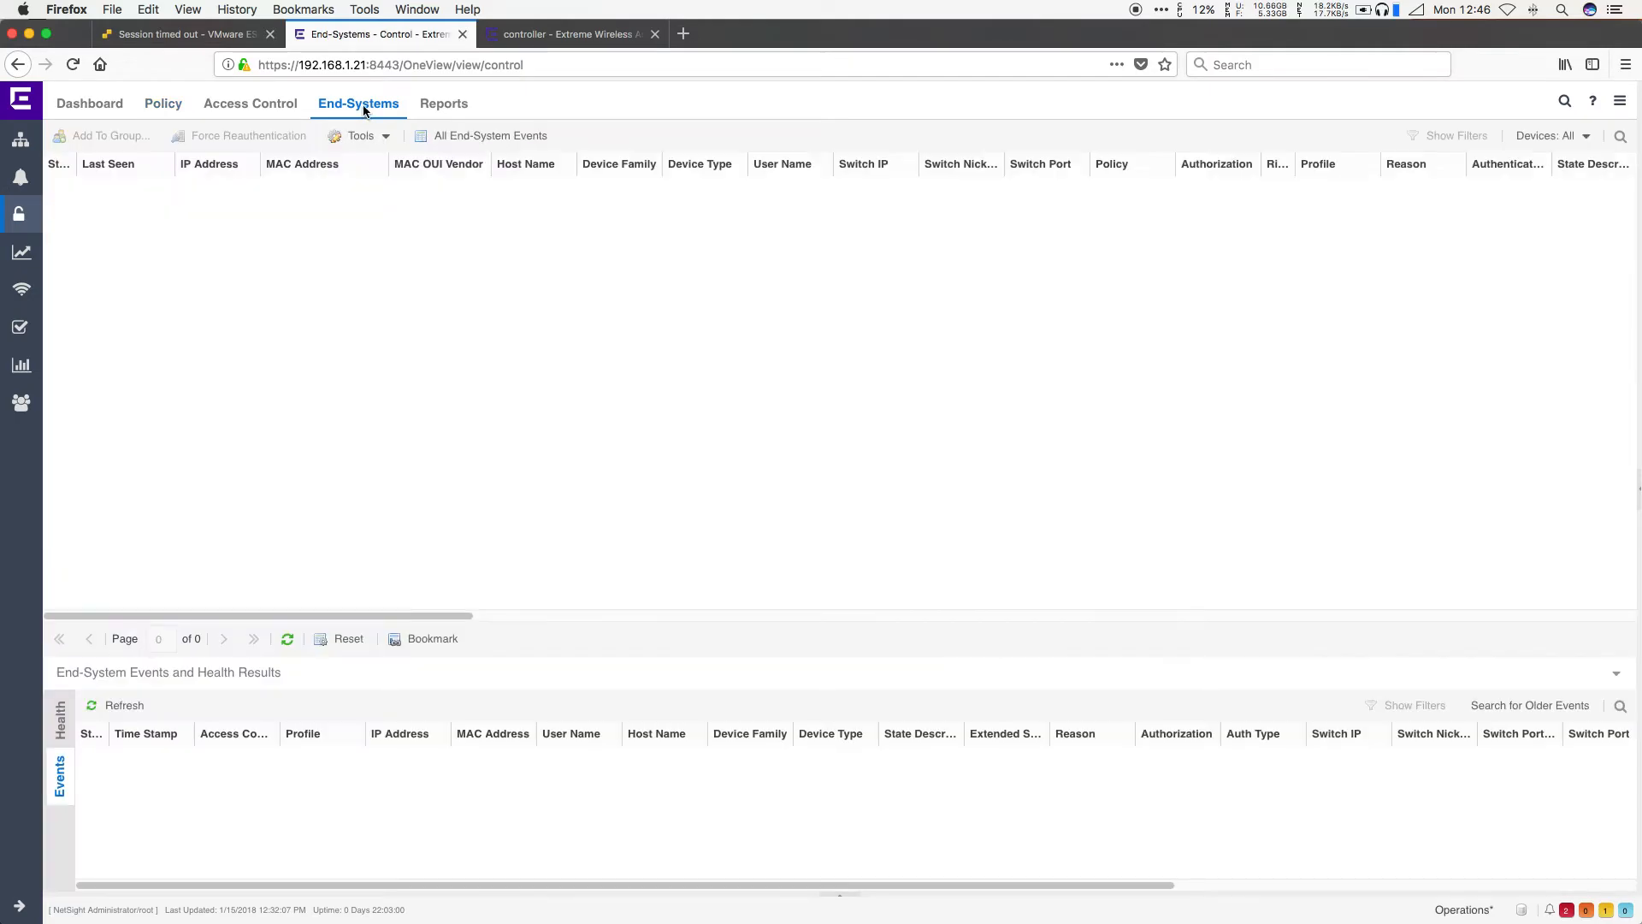
click(288, 640)
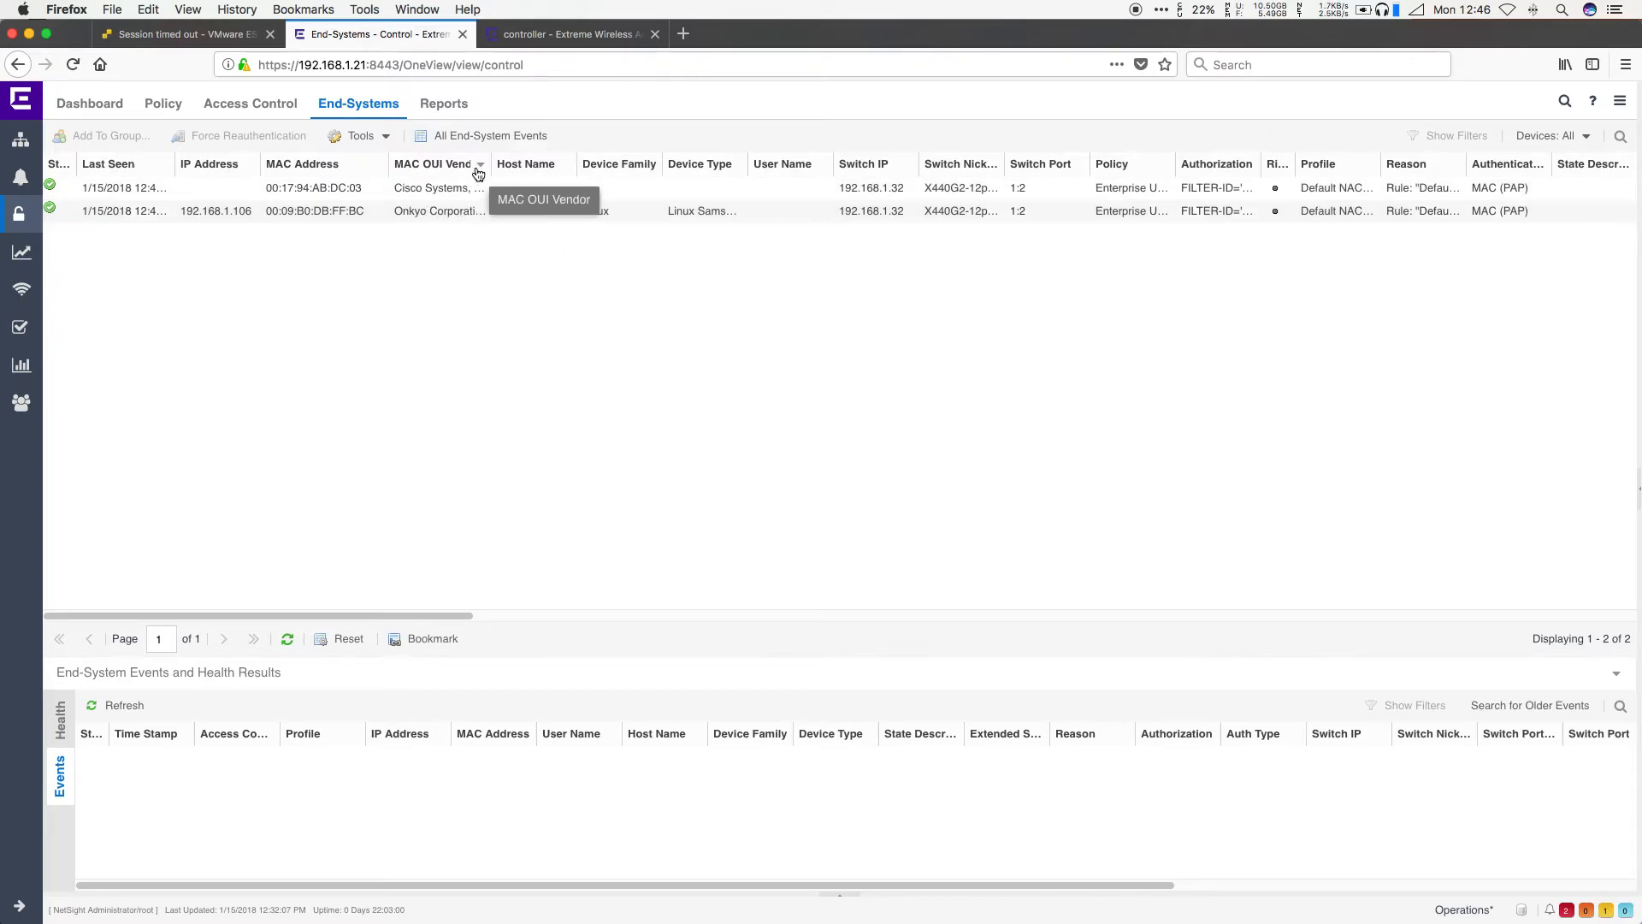
drag(494, 166, 521, 166)
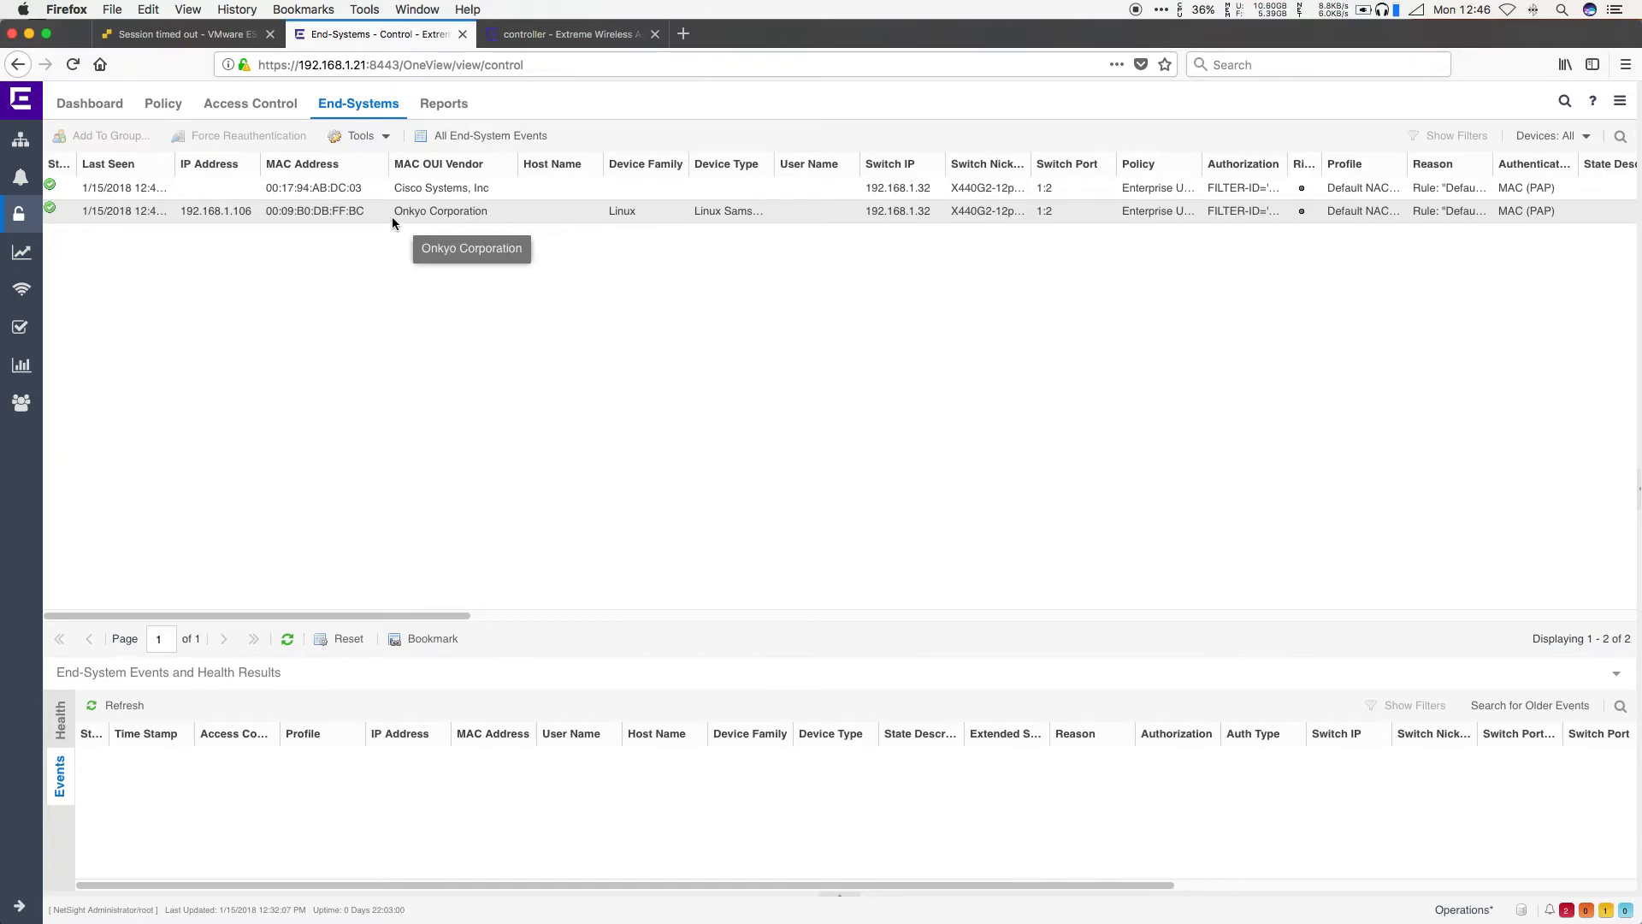
click(472, 212)
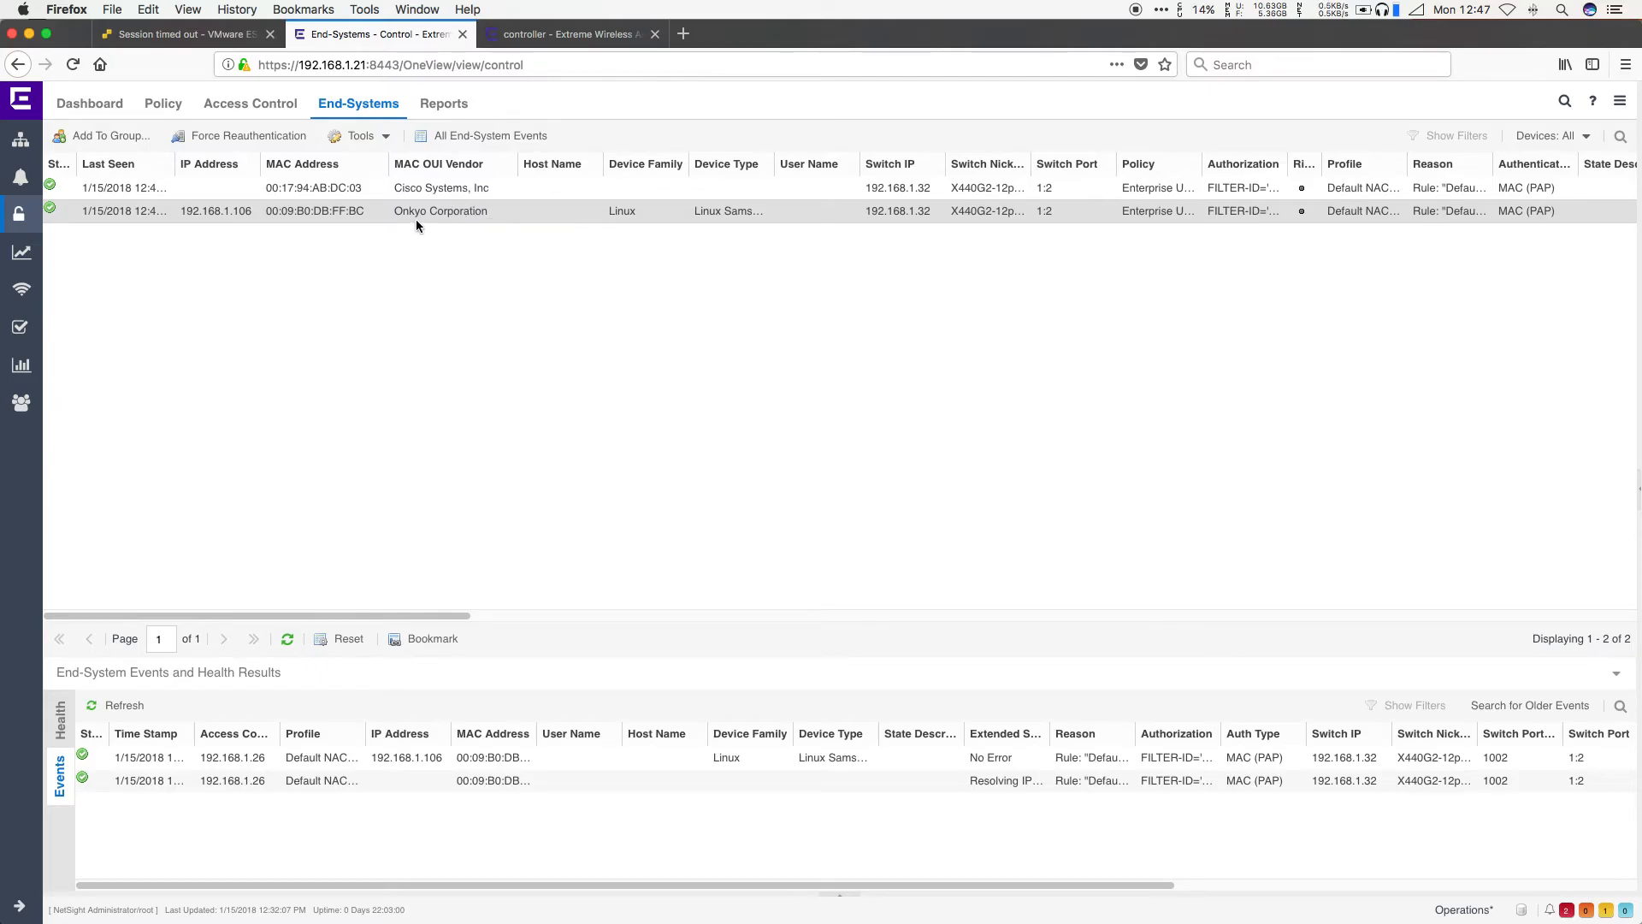
click(287, 639)
- Switch to the Extreme Wireless controller and open the authentication and accounting settings of the Home_PSK WLAN service
click(537, 35)
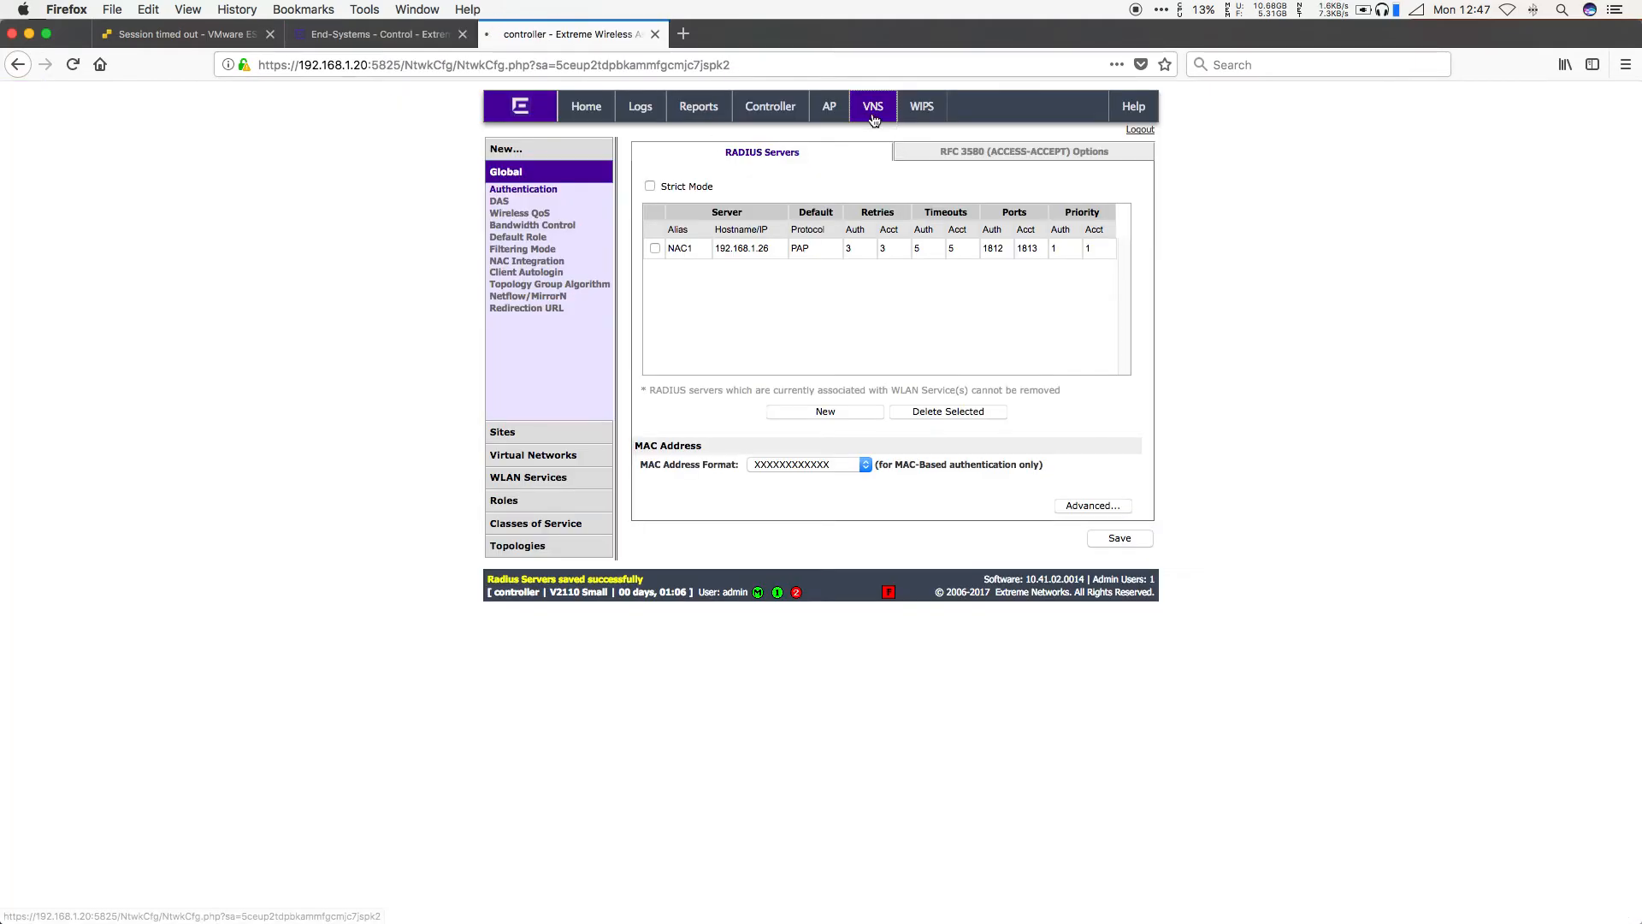
click(866, 111)
click(548, 478)
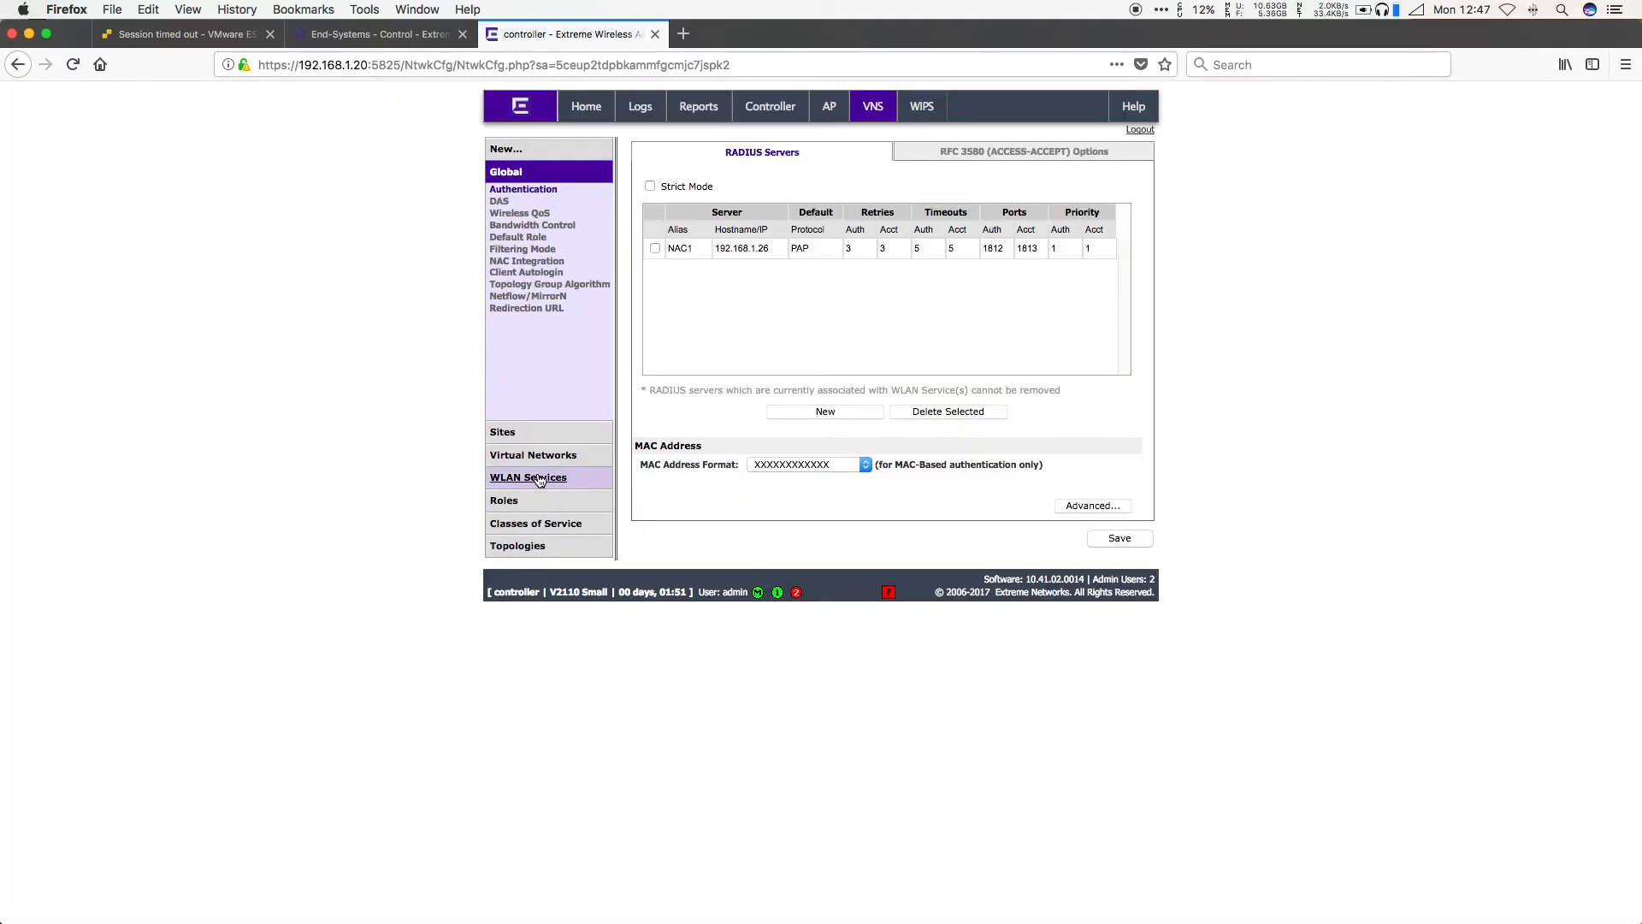
click(715, 209)
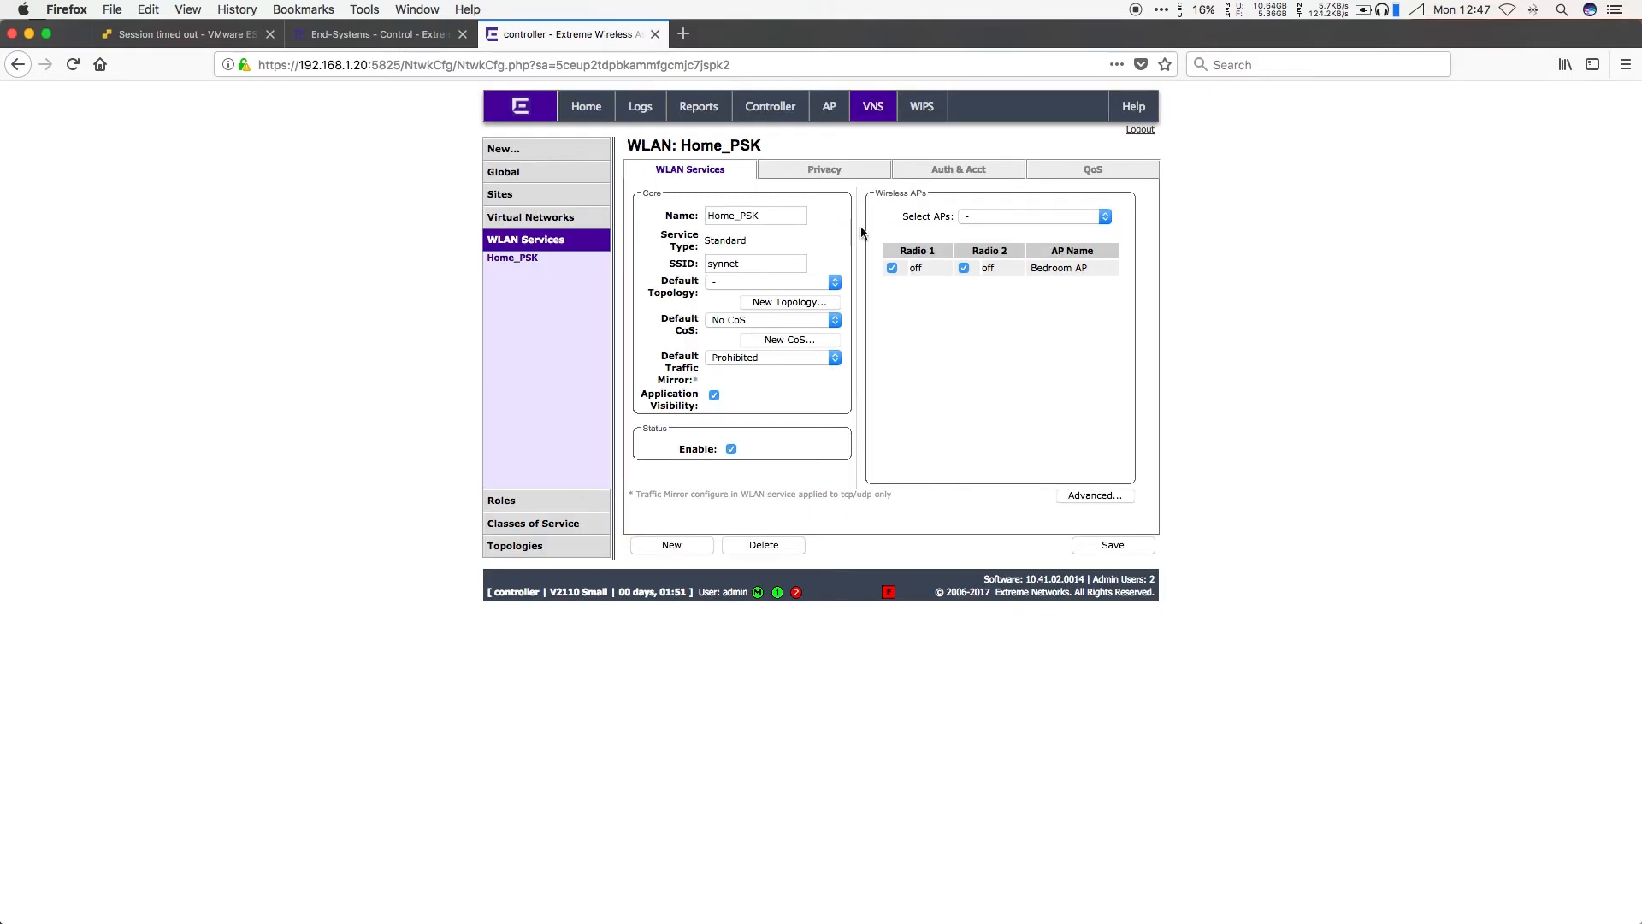
click(969, 170)
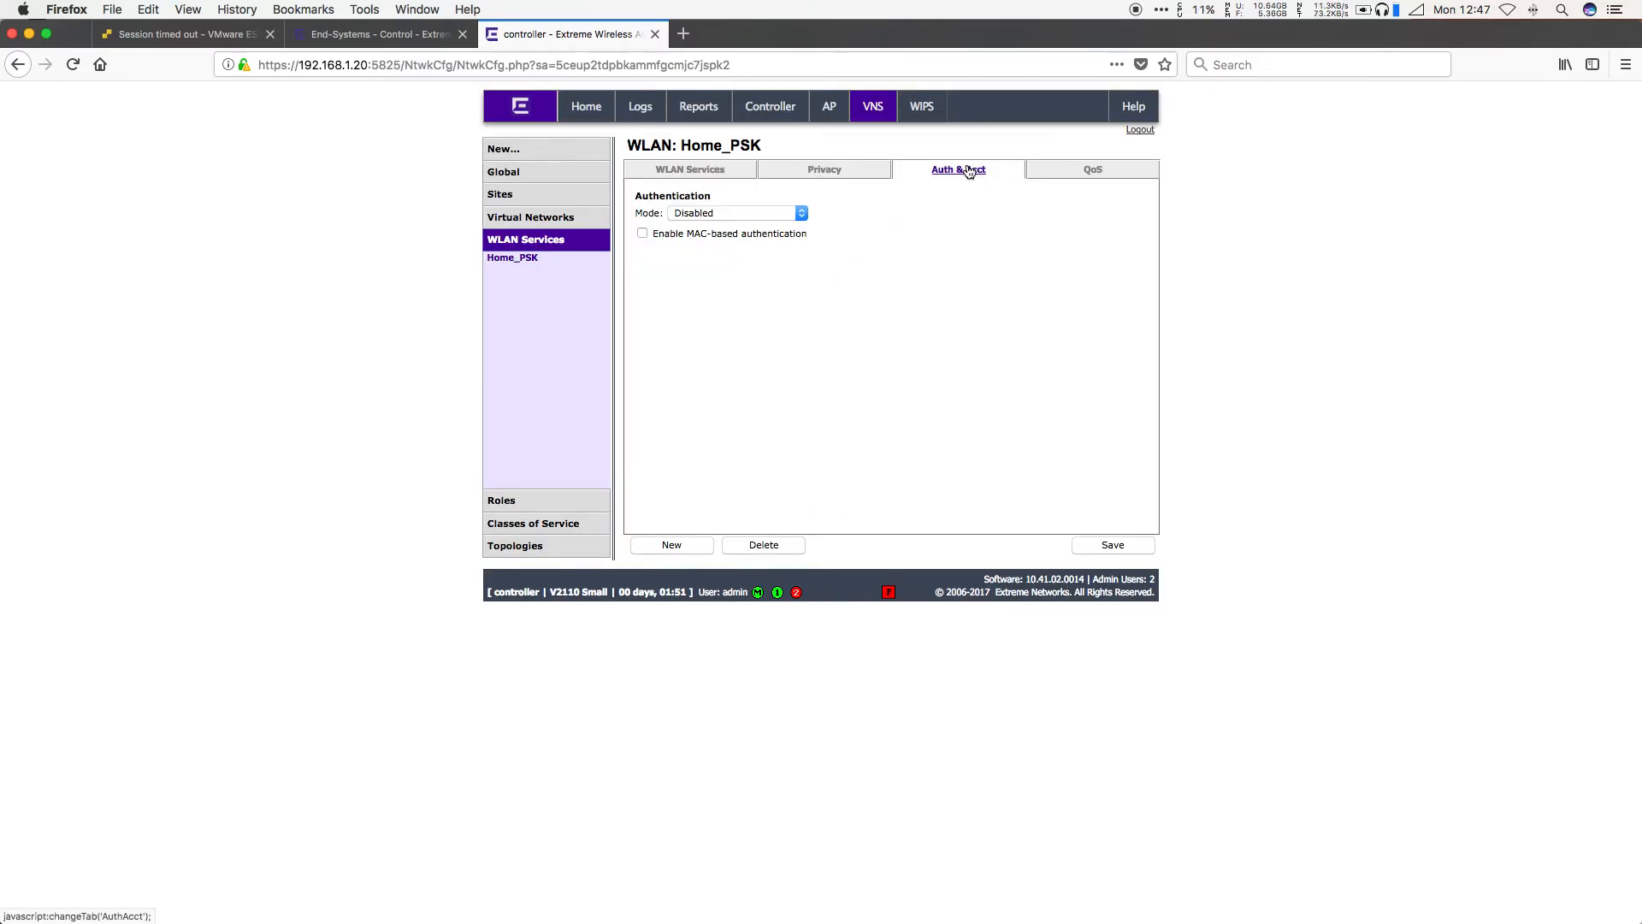
click(793, 213)
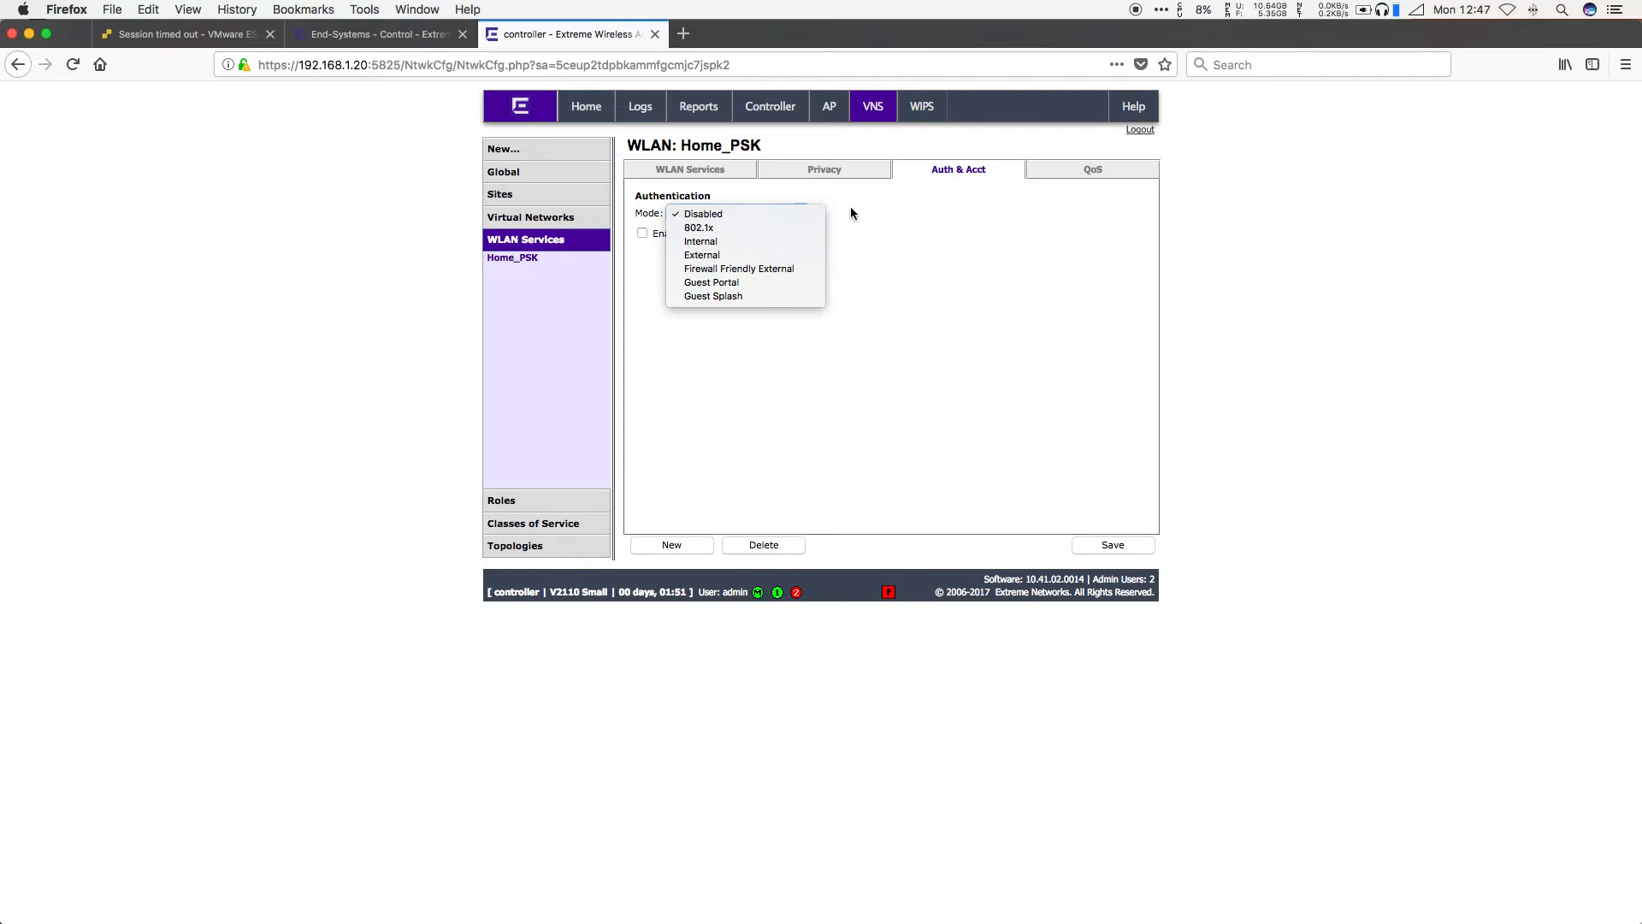
click(811, 187)
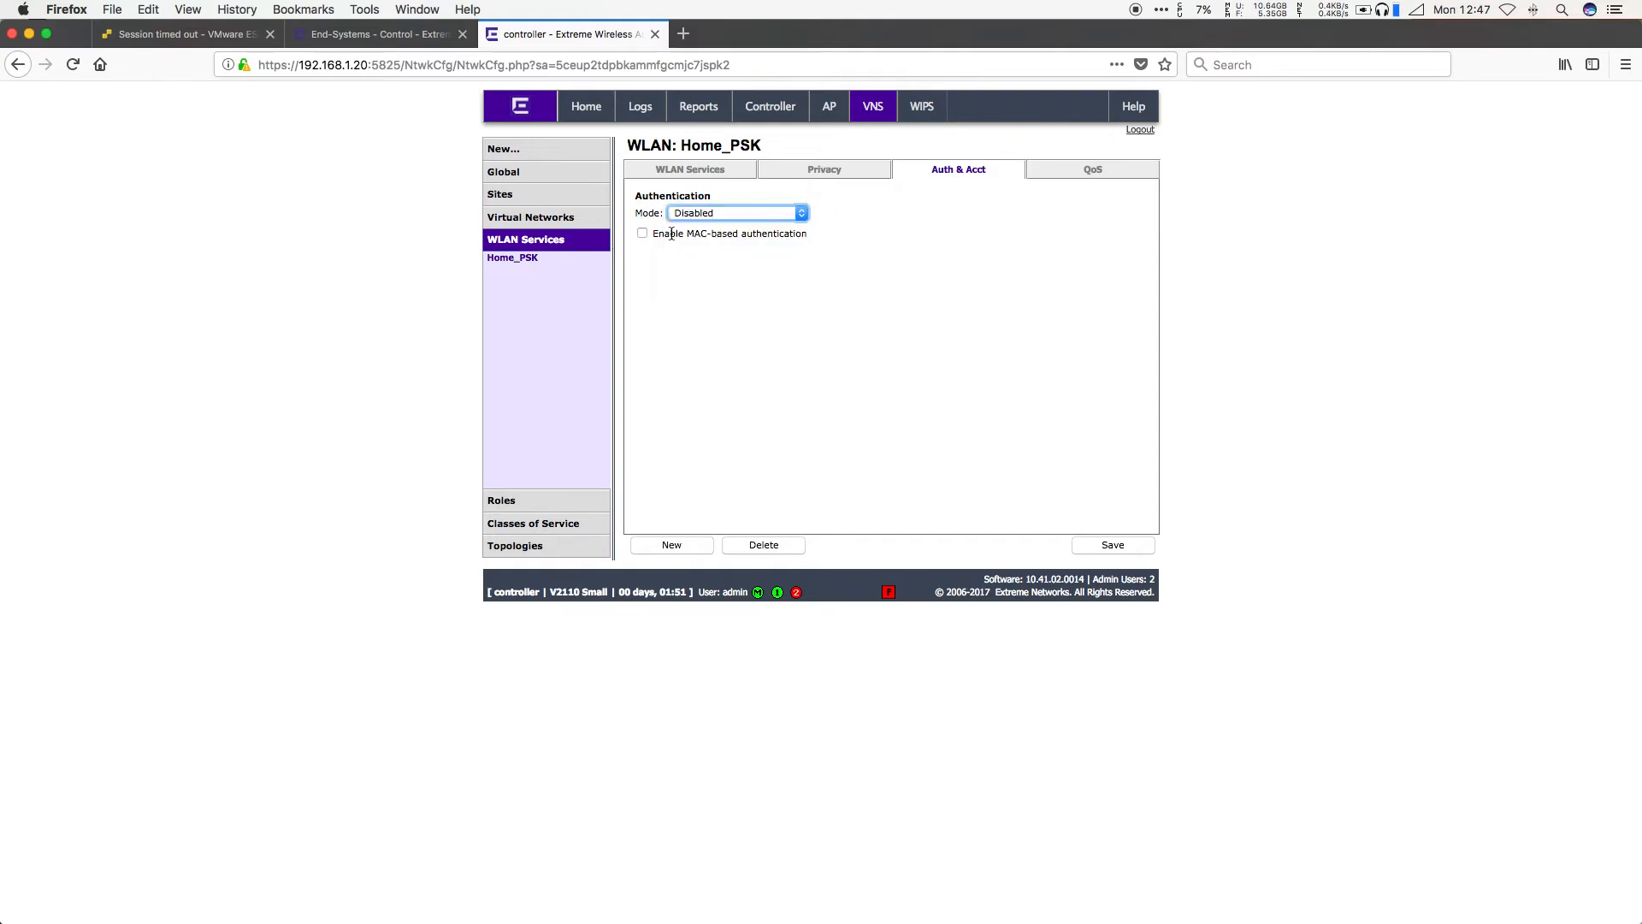
click(780, 213)
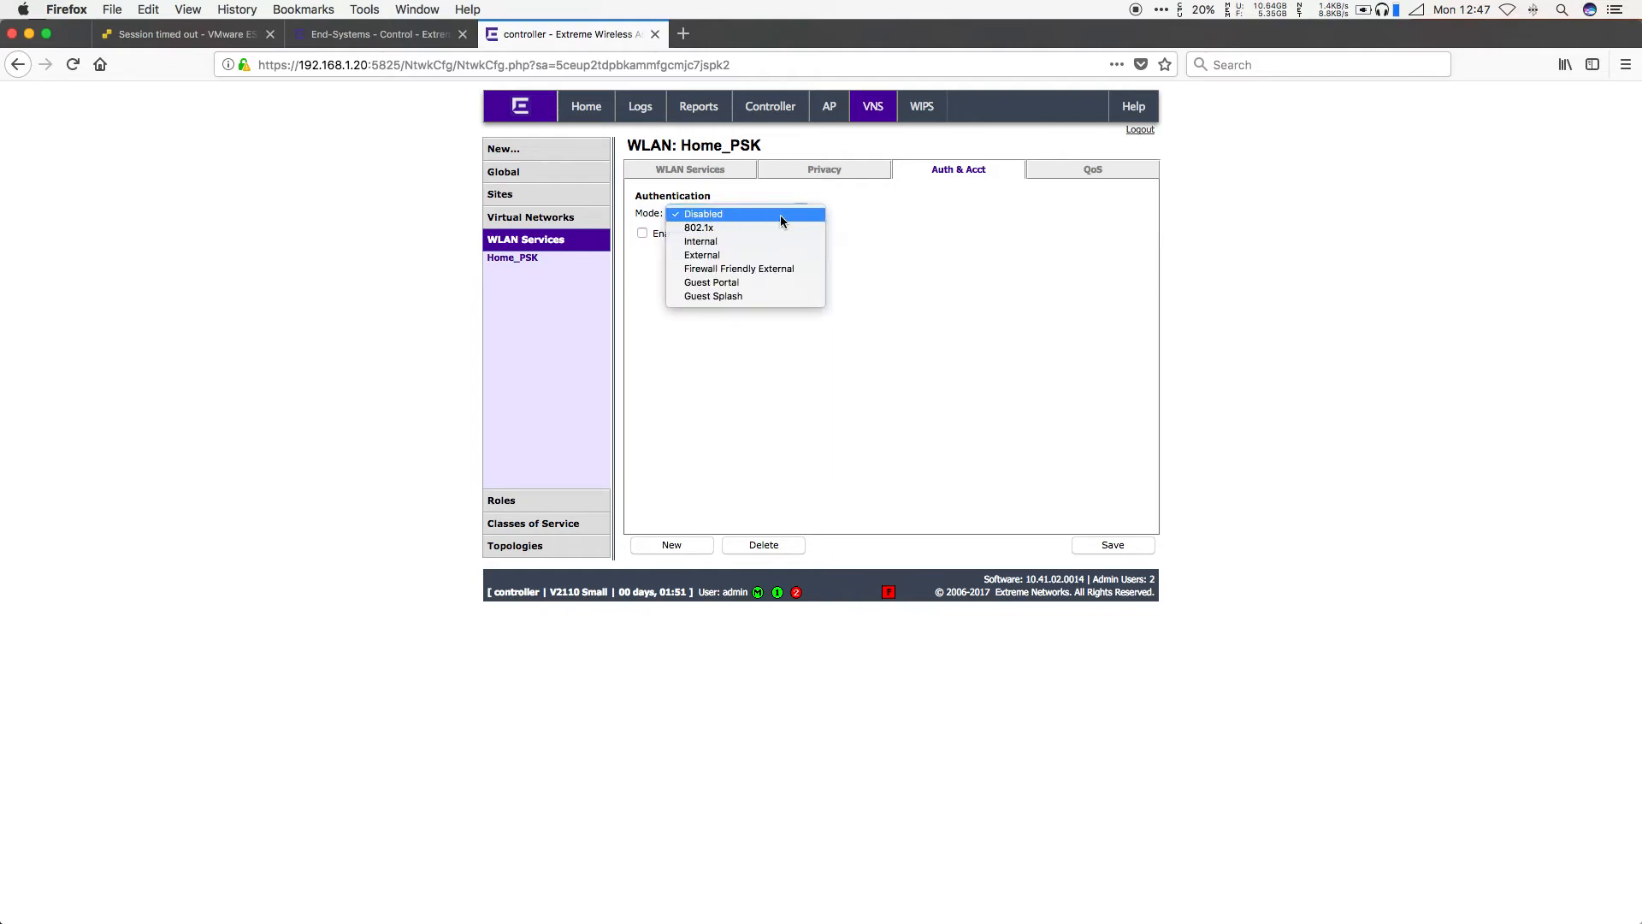
click(906, 245)
- Enable MAC-based authentication for Home_PSK and assign NAC1 as its MAC RADIUS server
click(642, 234)
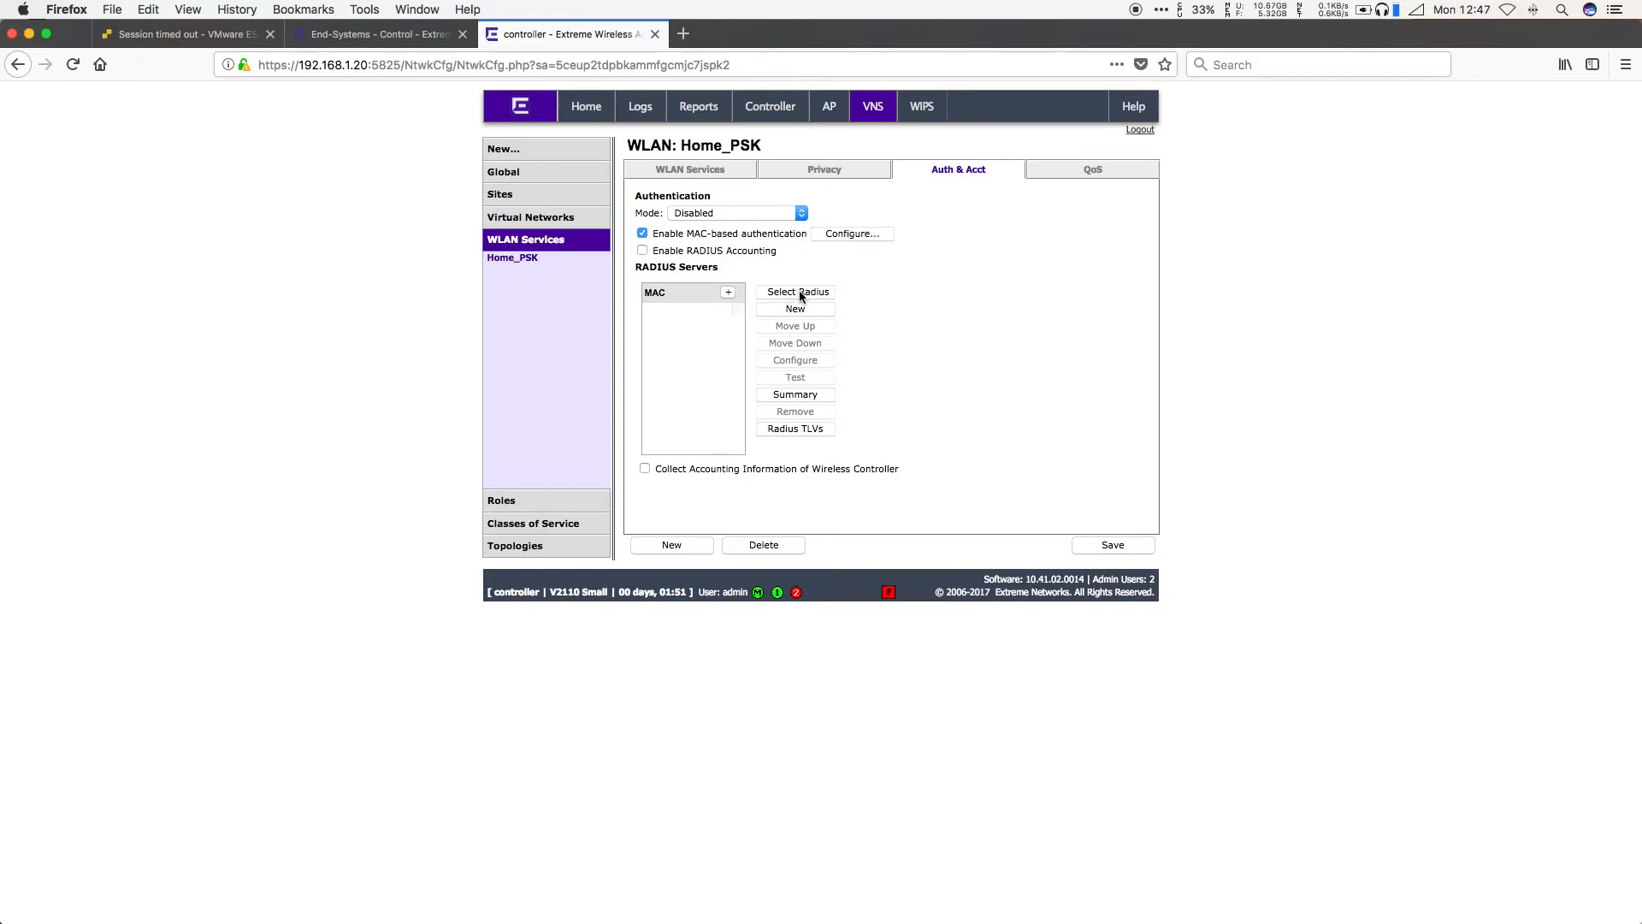
click(768, 289)
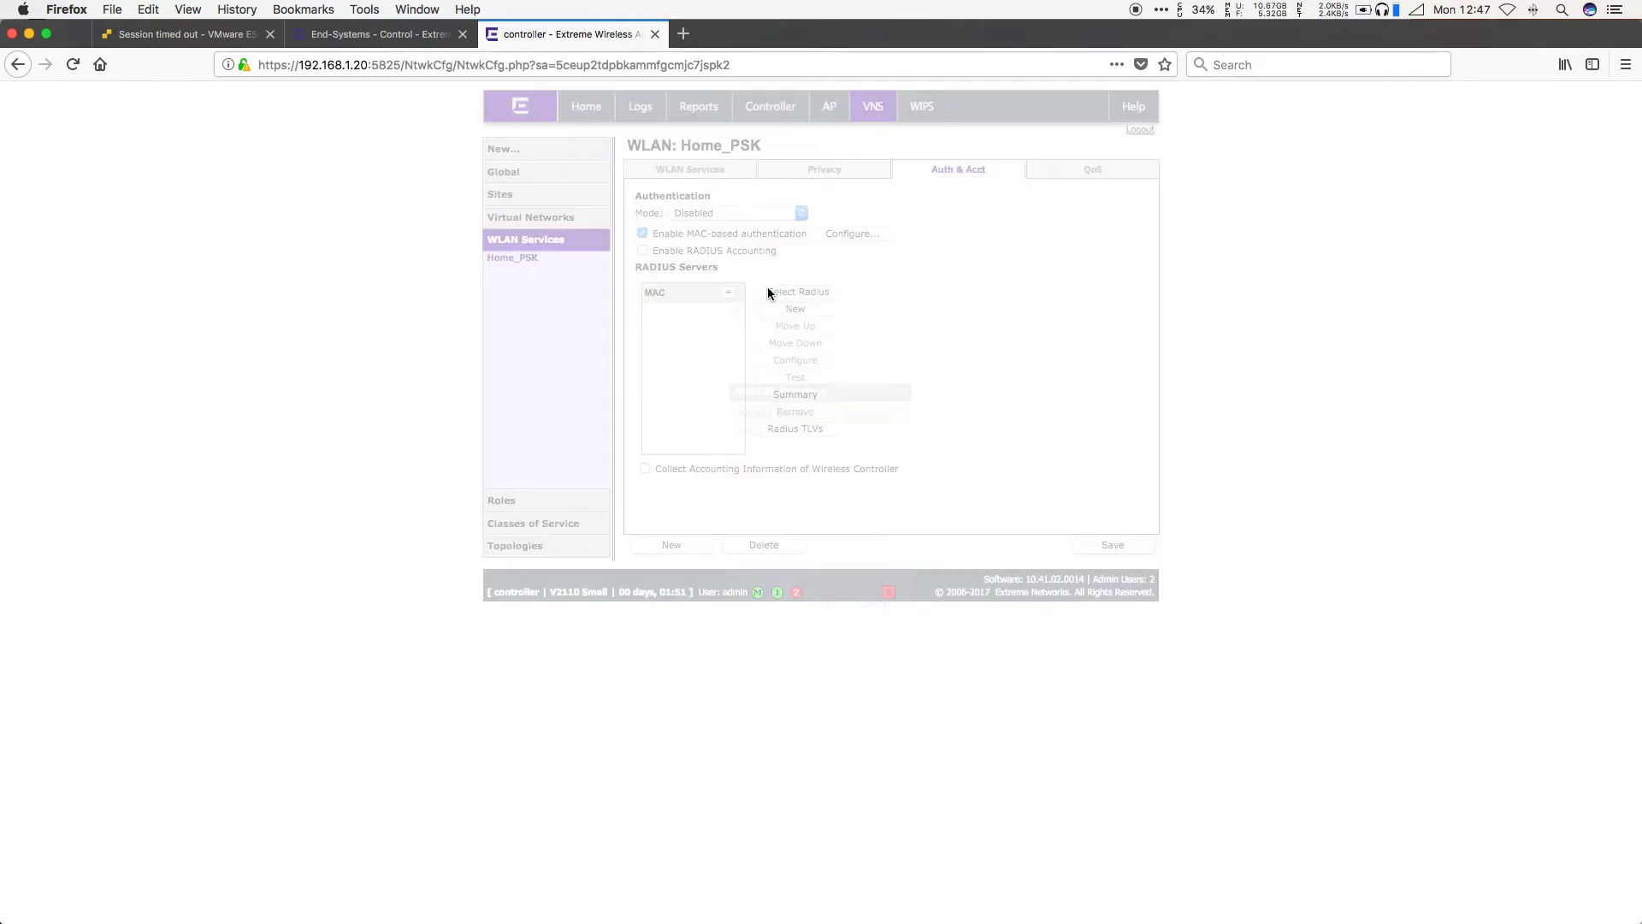
click(774, 431)
click(825, 604)
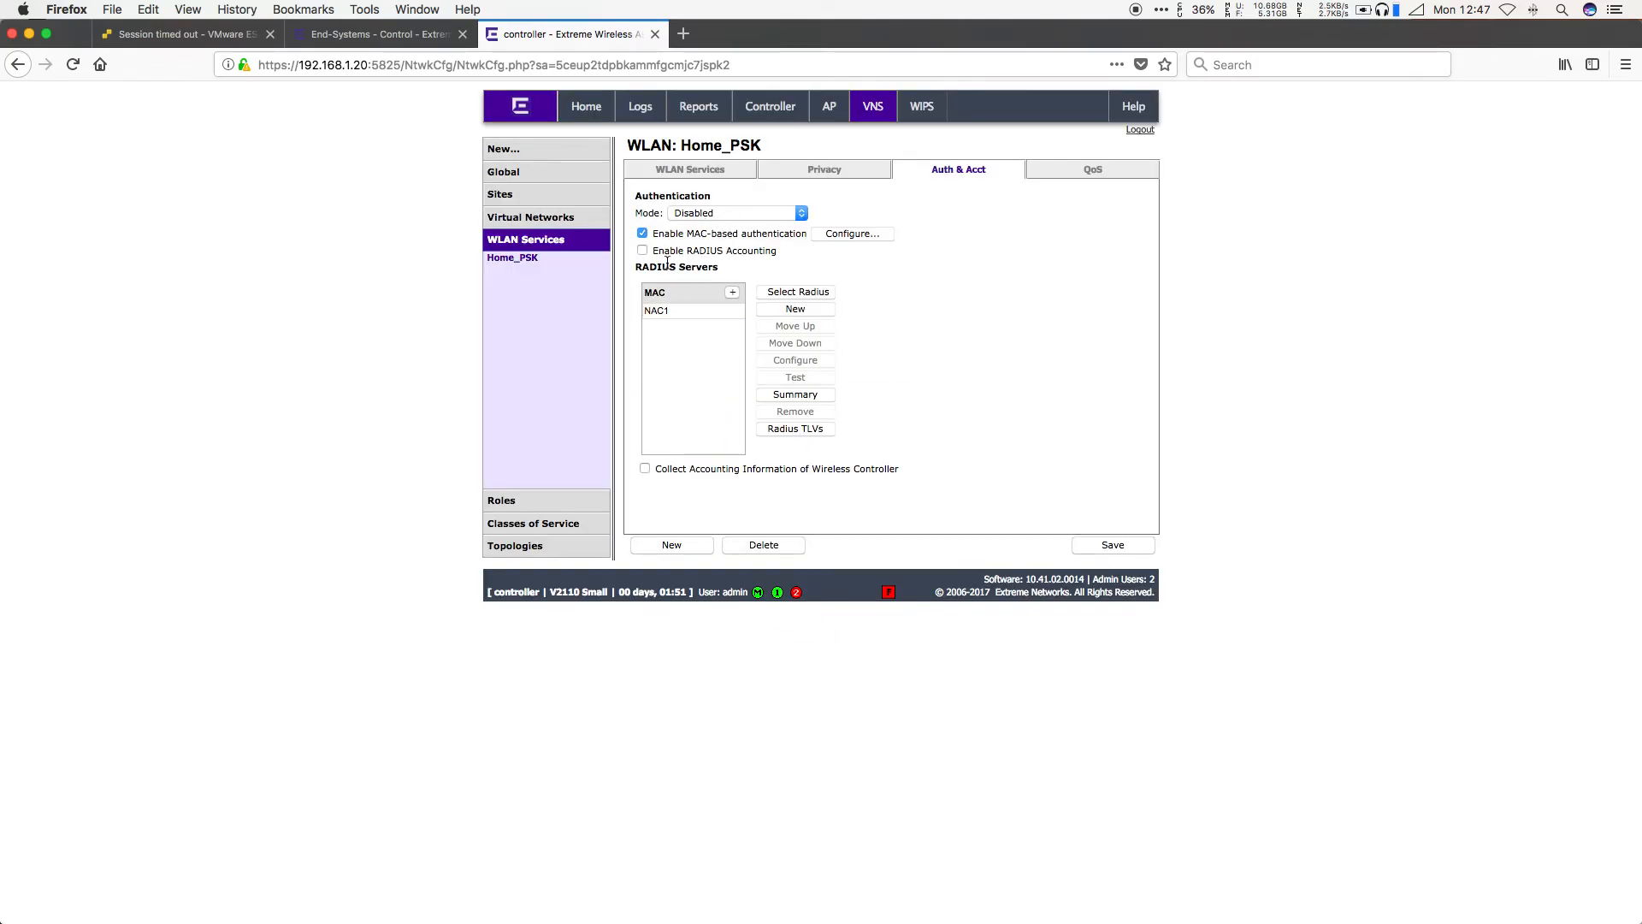
- Enable RADIUS Accounting for Home_PSK and assign NAC1 as the accounting server
click(643, 251)
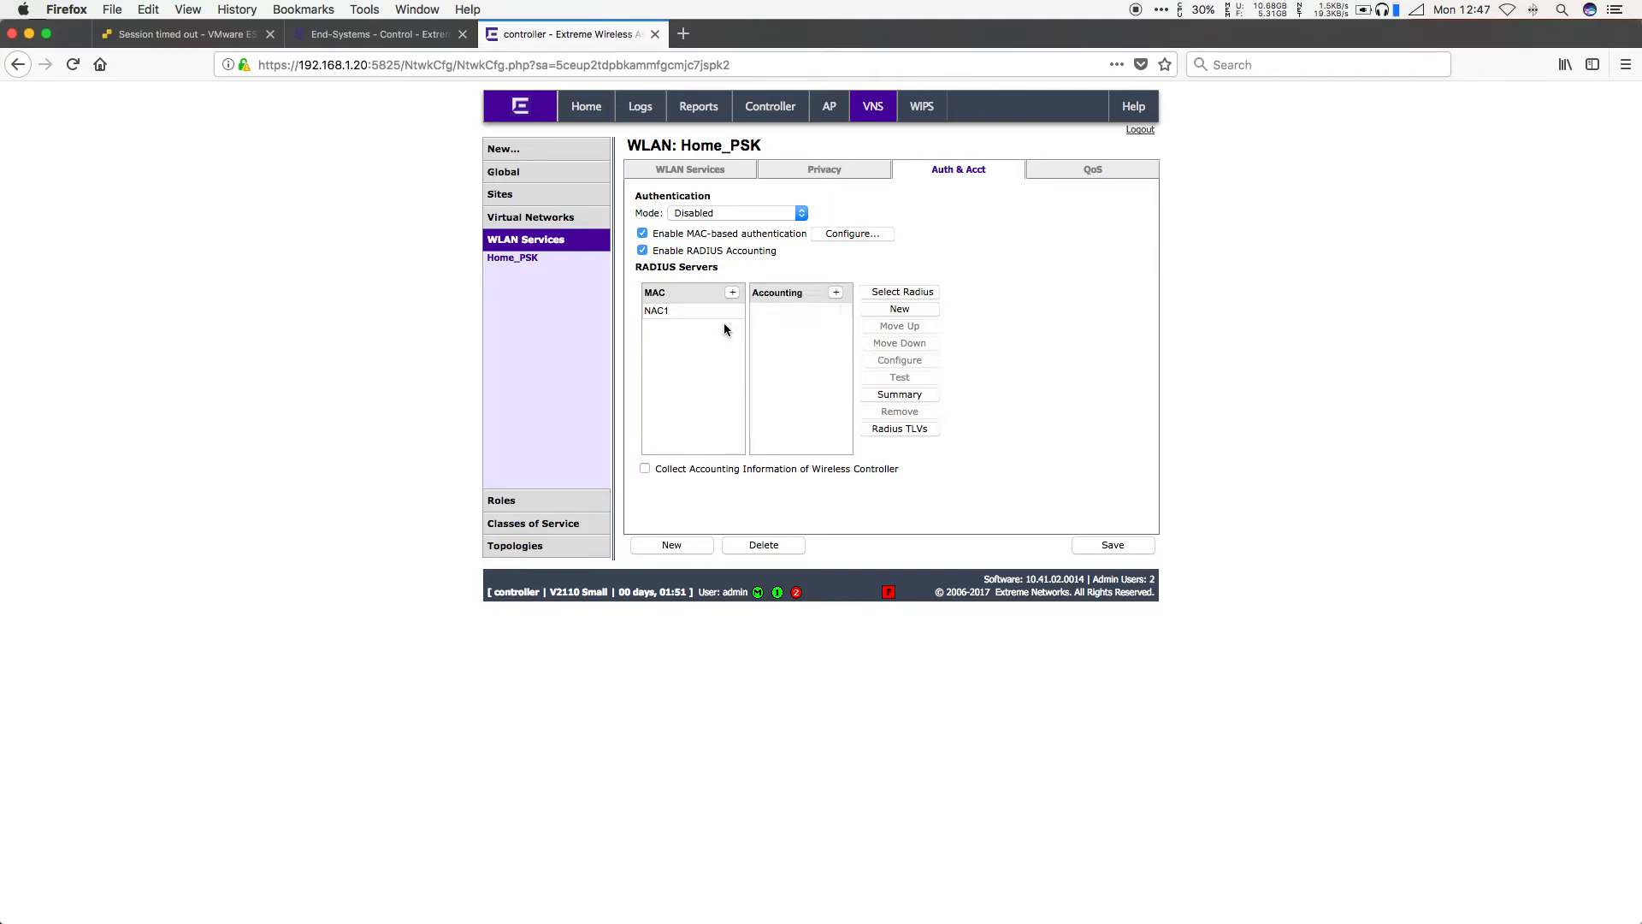
click(889, 293)
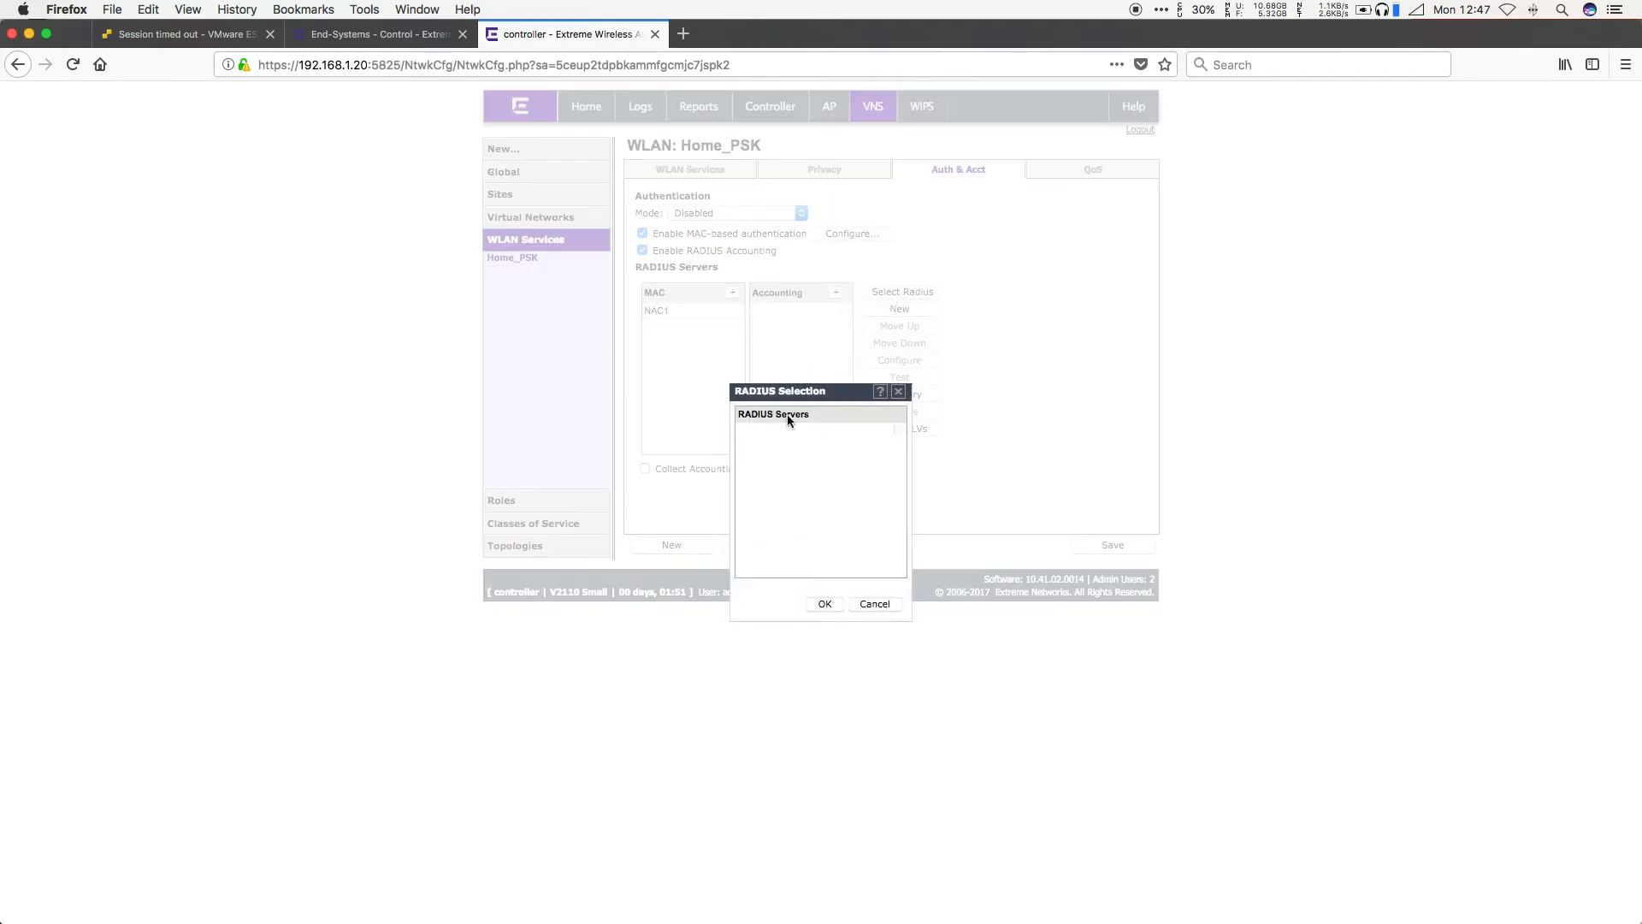
click(875, 605)
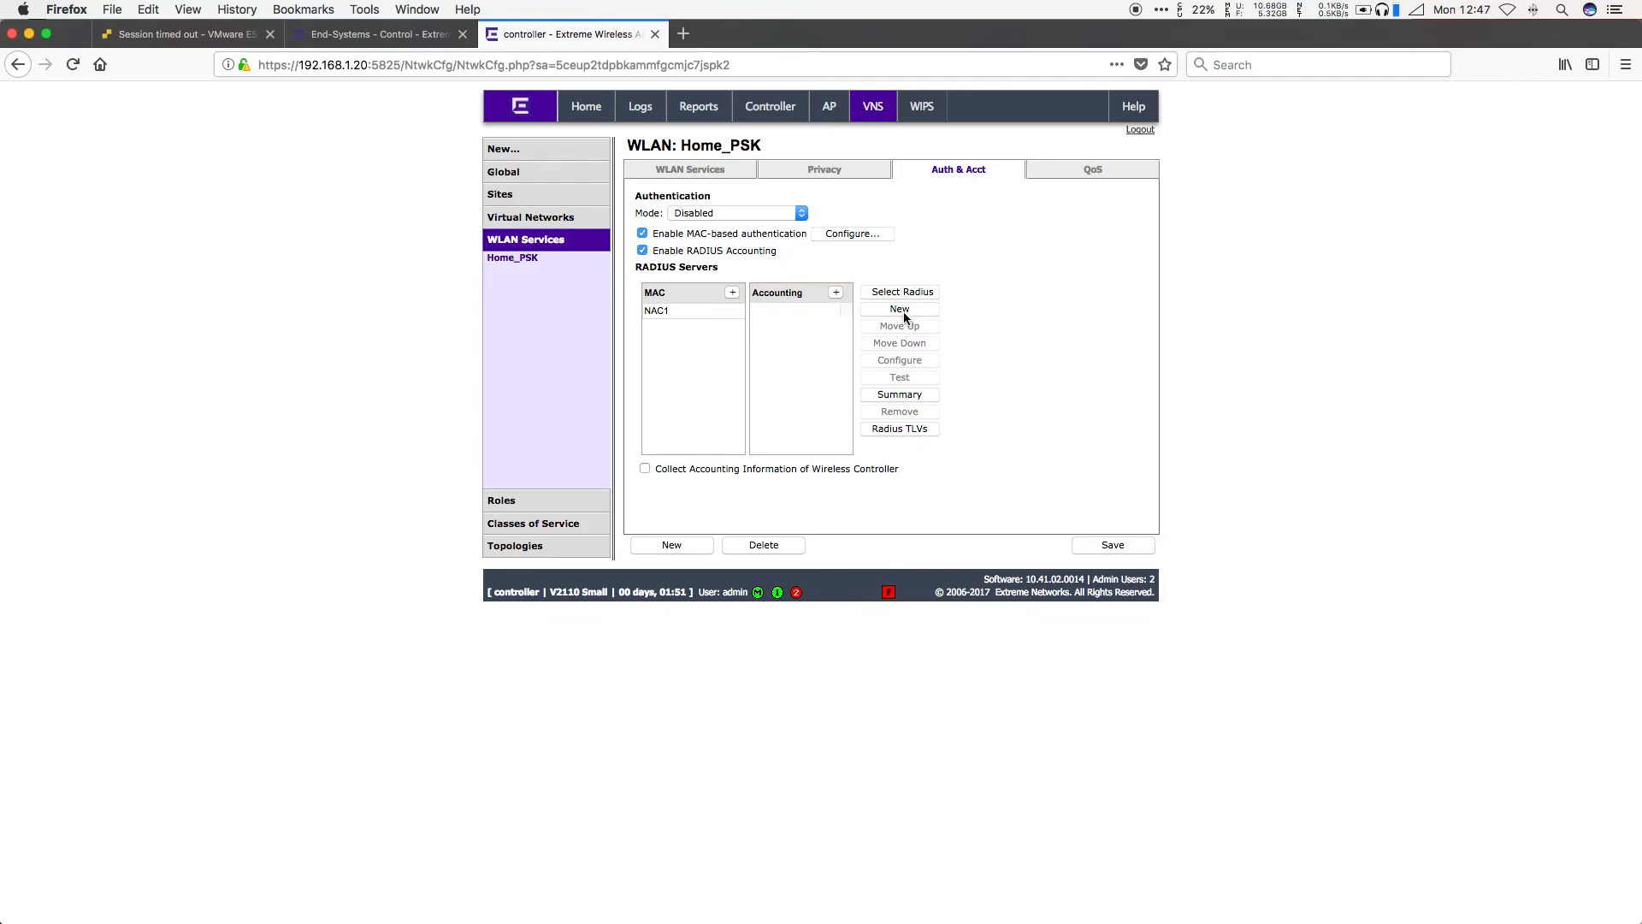
click(874, 291)
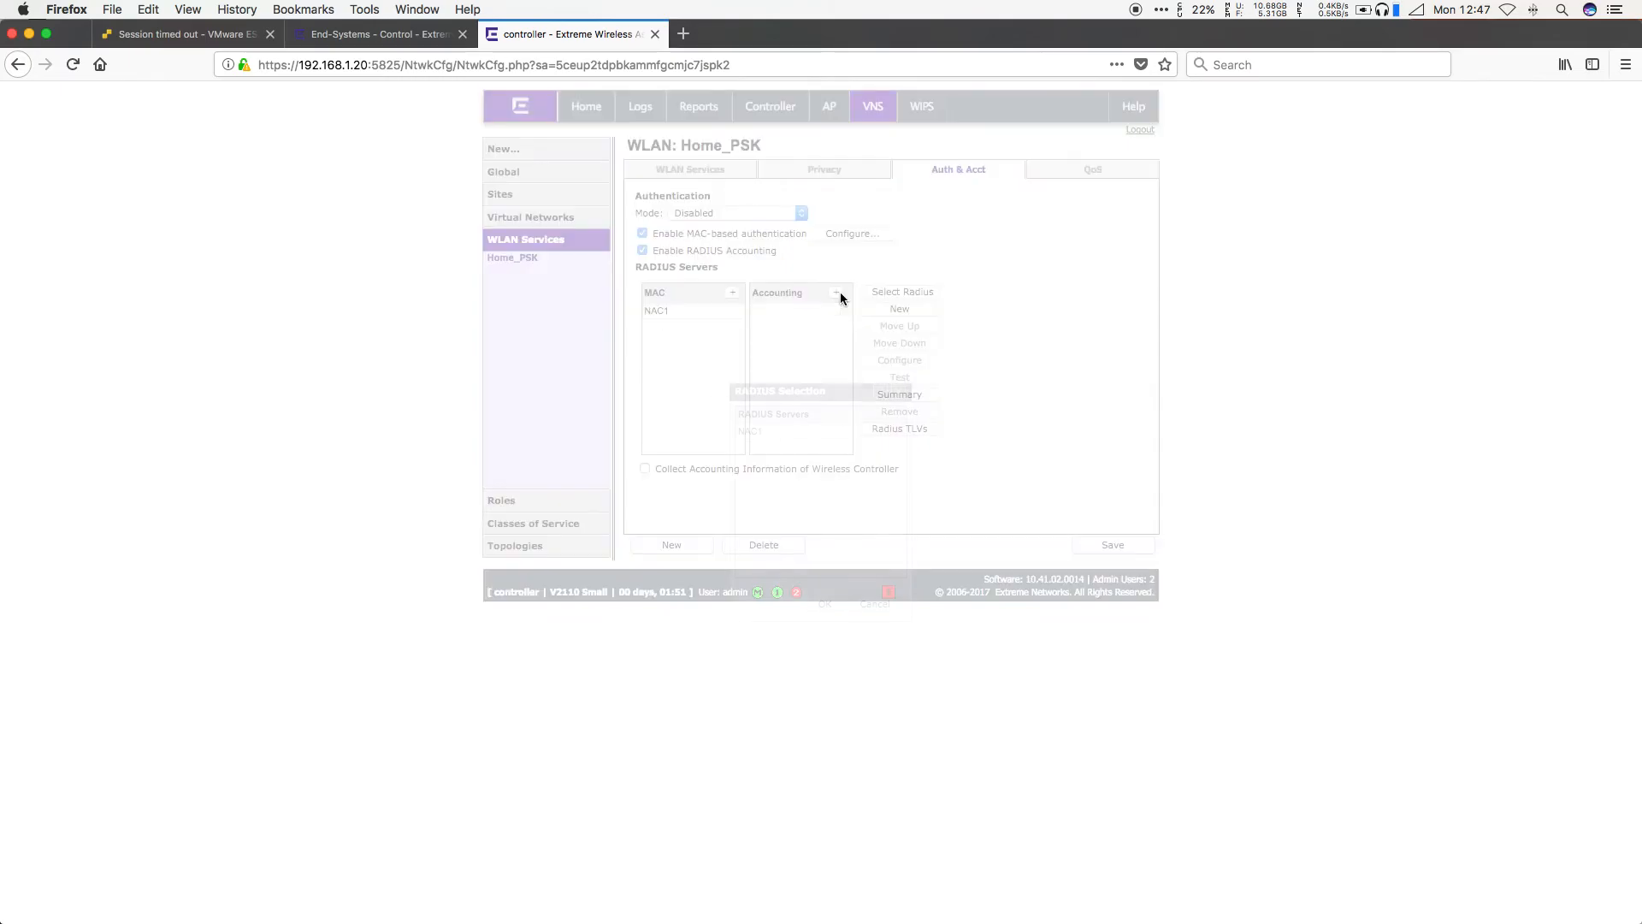
click(802, 430)
click(832, 606)
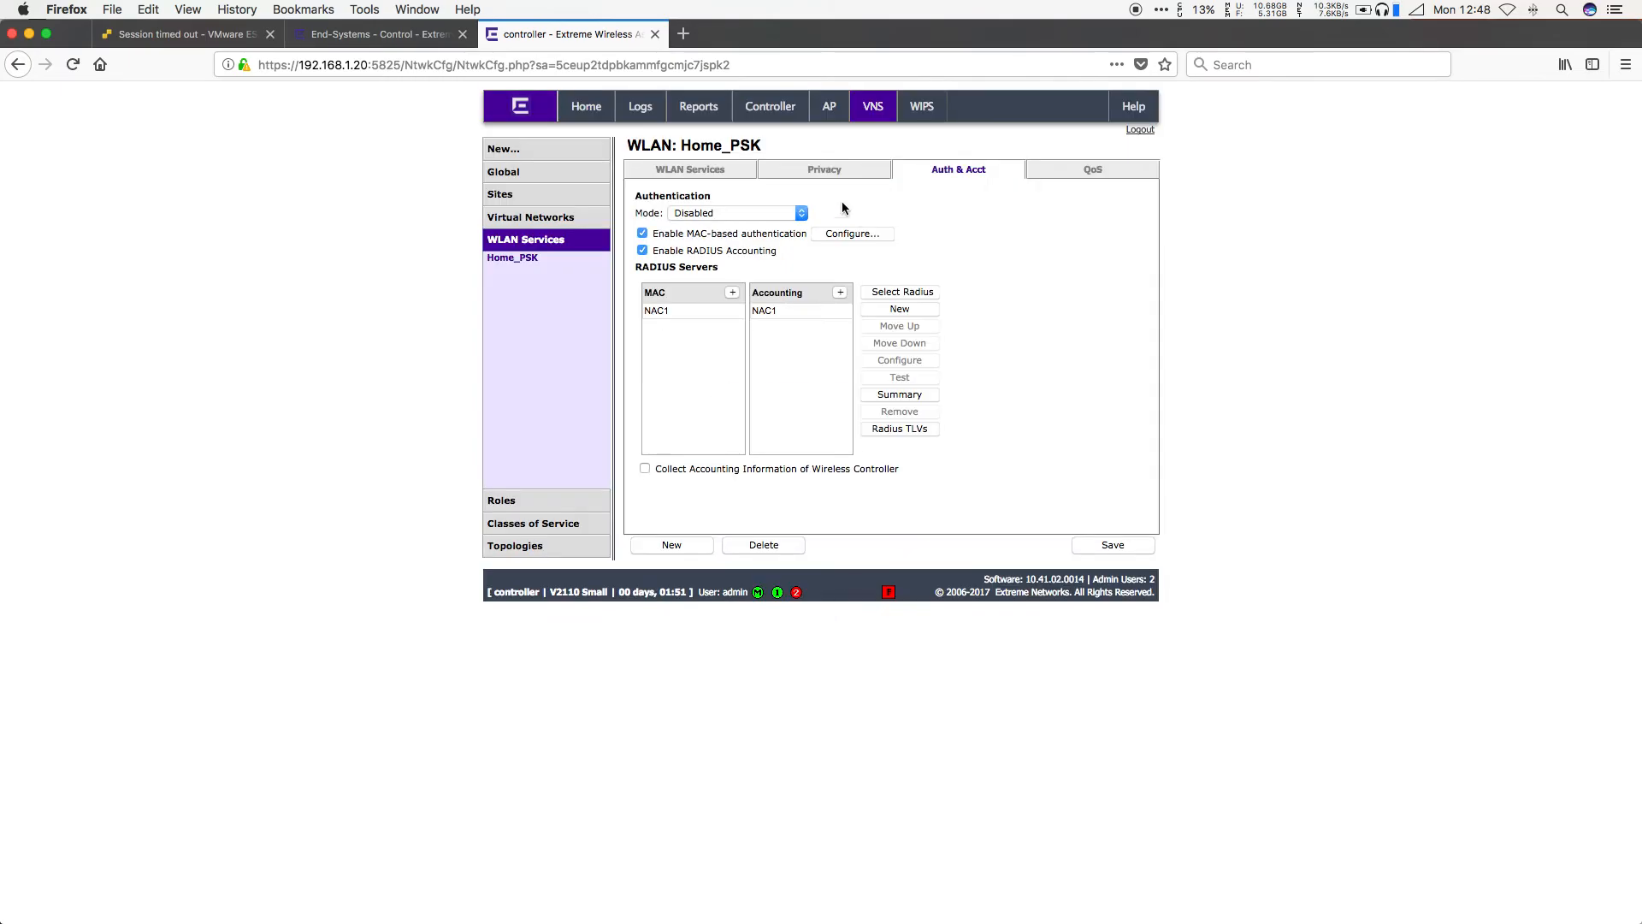
- Include Topology Name, Role Name, VNS Name, AP Name, SSID, AP MAC and Chargeable-User-Identity in the RADIUS requests of Home_PSK
click(886, 429)
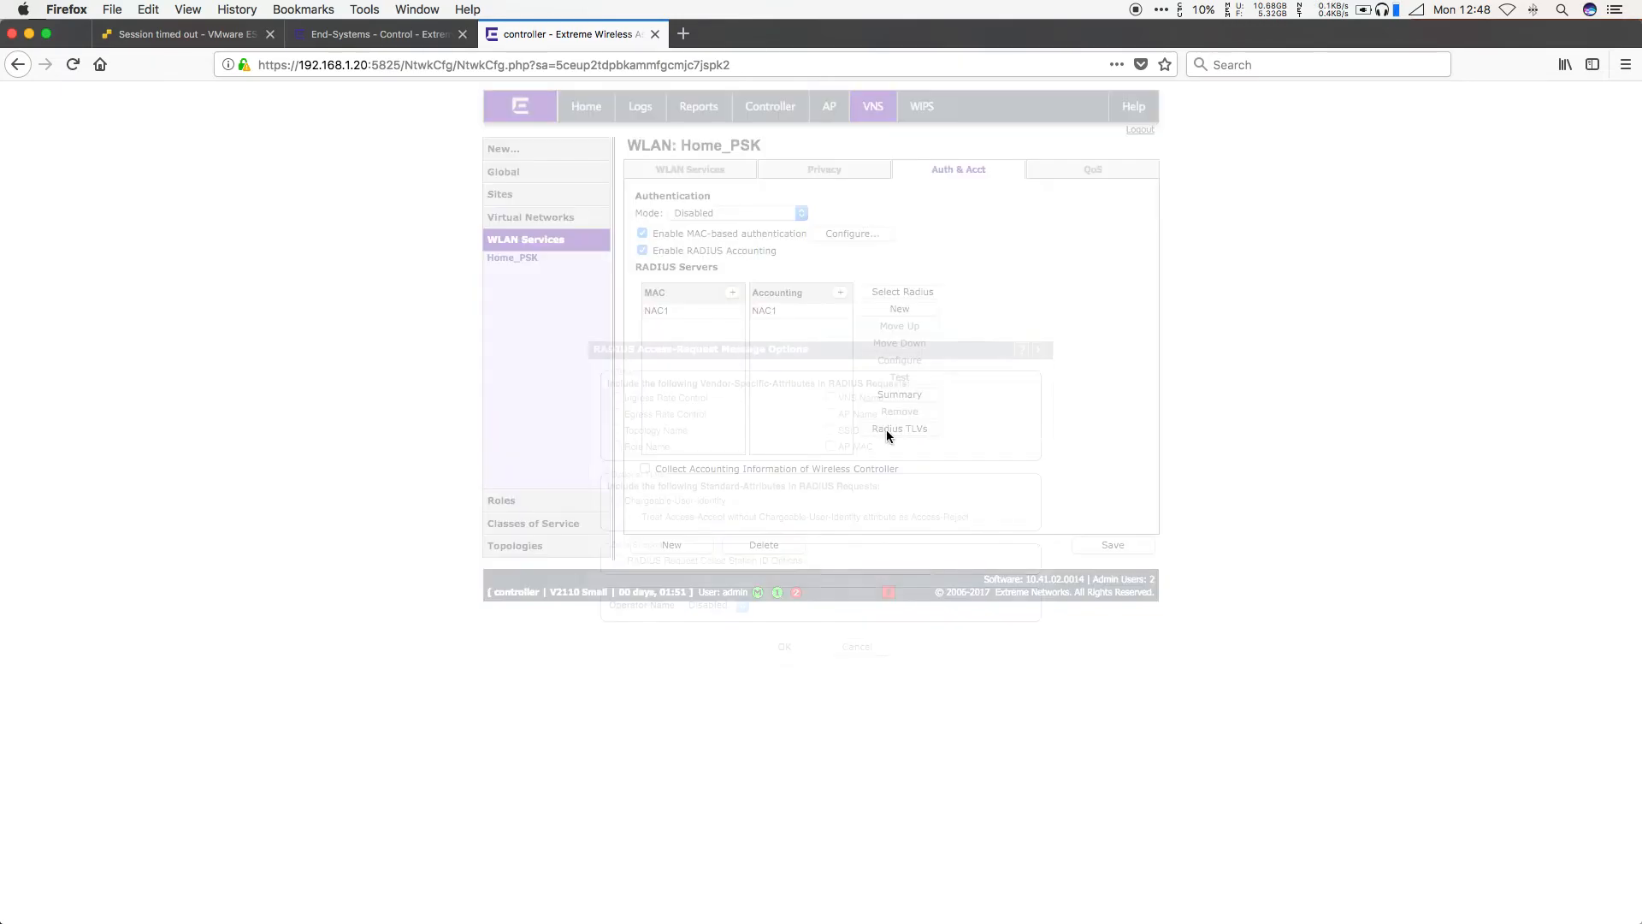
click(617, 429)
click(617, 446)
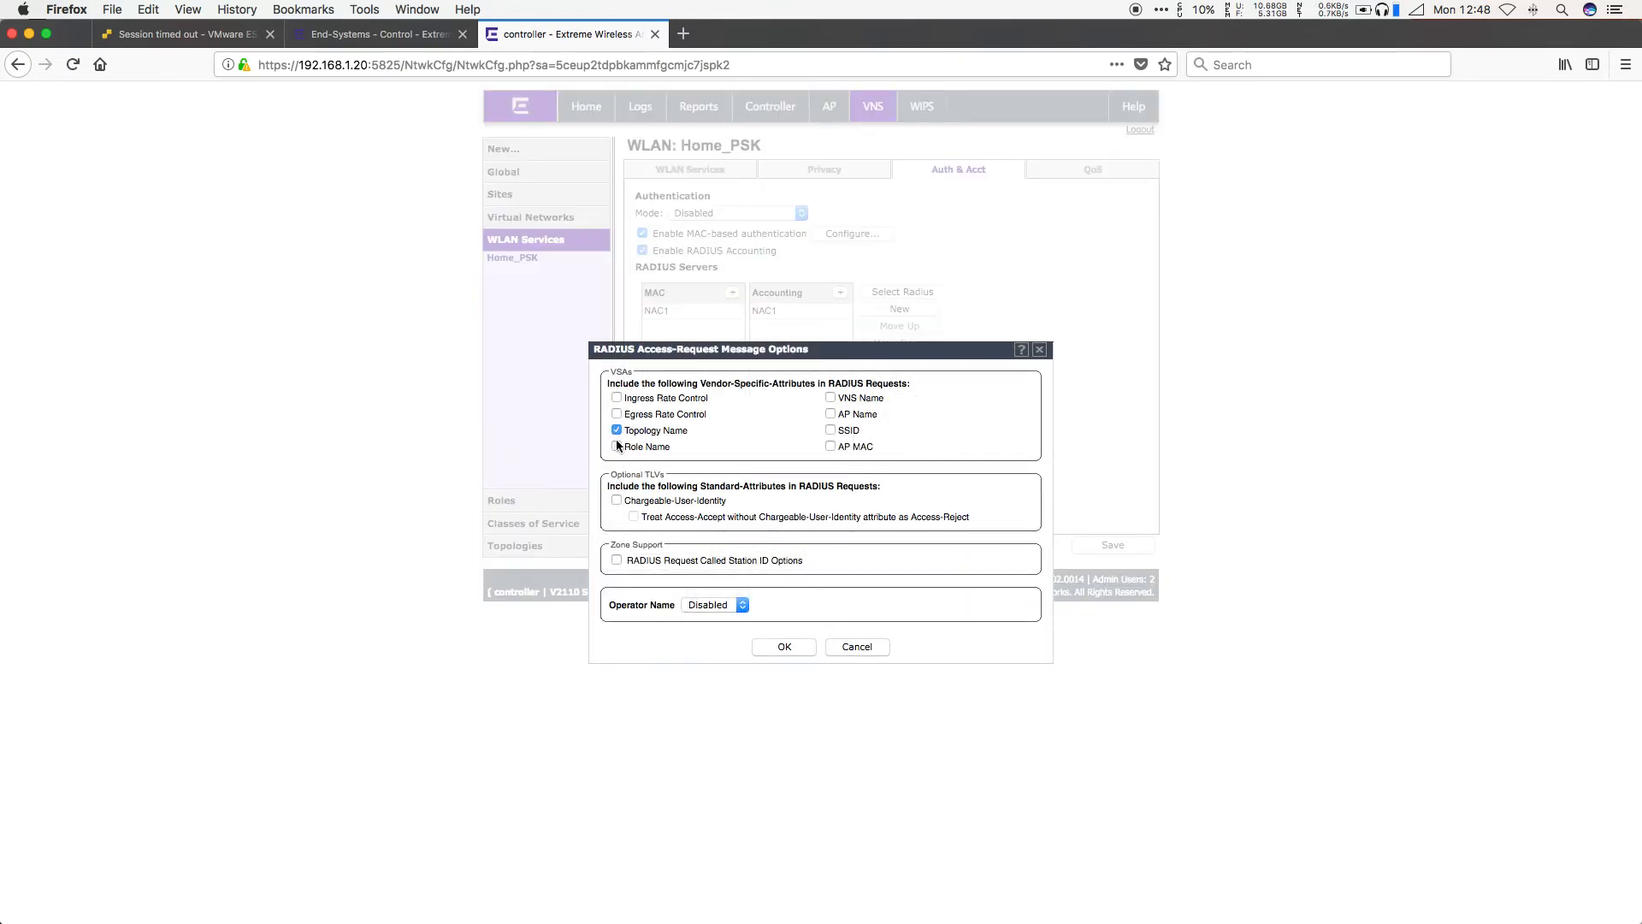
click(829, 396)
click(830, 413)
click(830, 429)
click(829, 445)
click(615, 501)
click(616, 559)
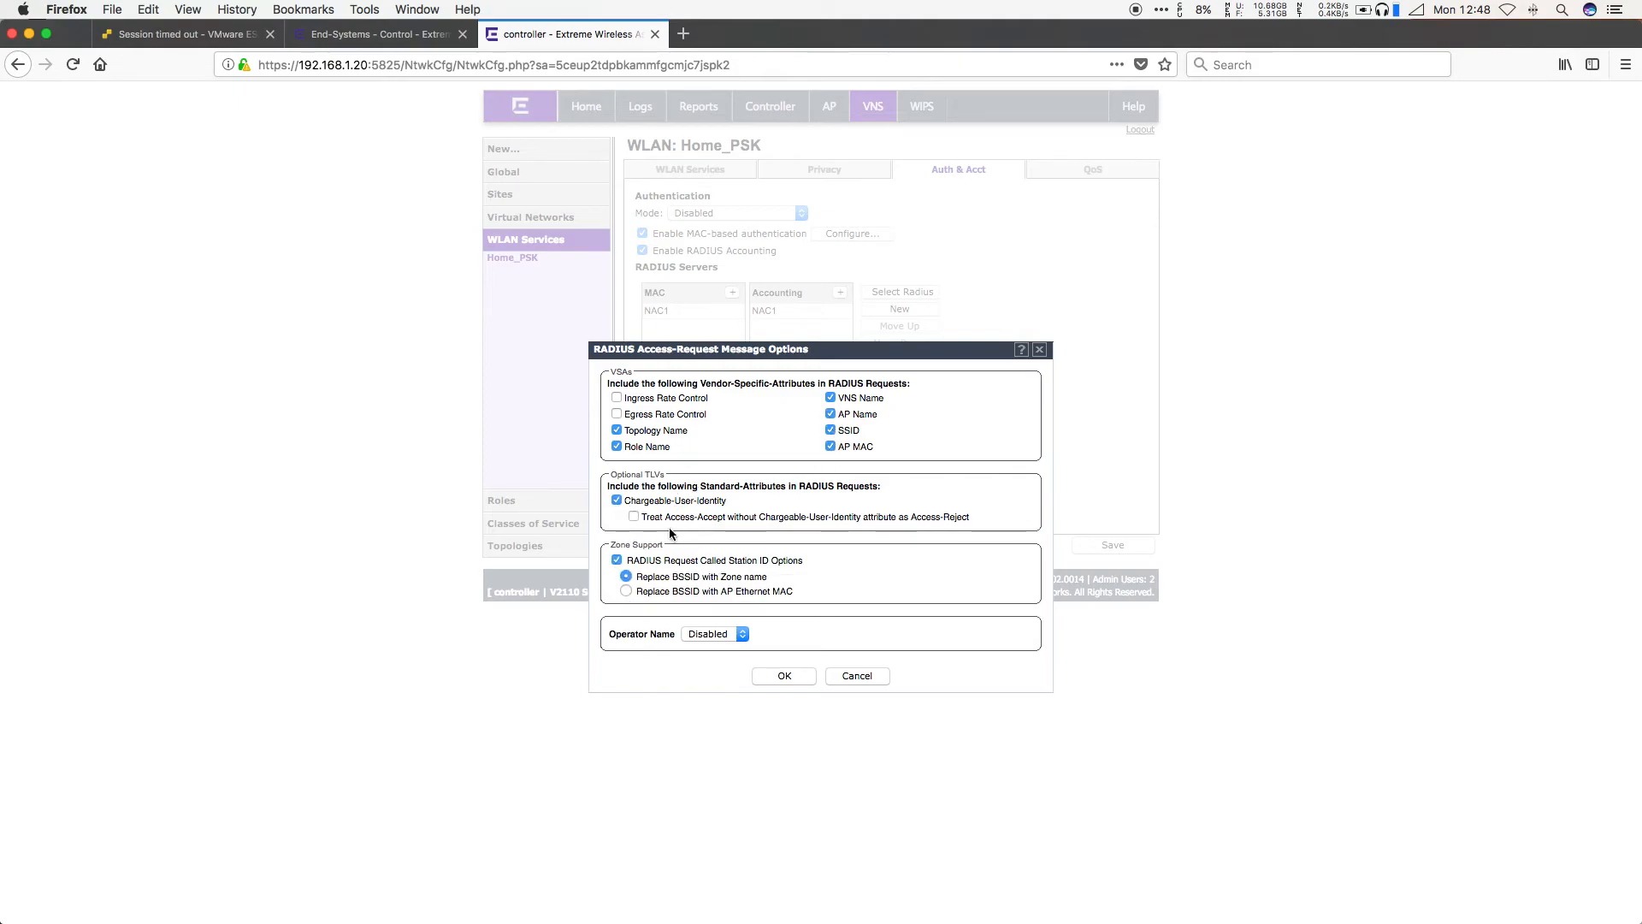
click(616, 560)
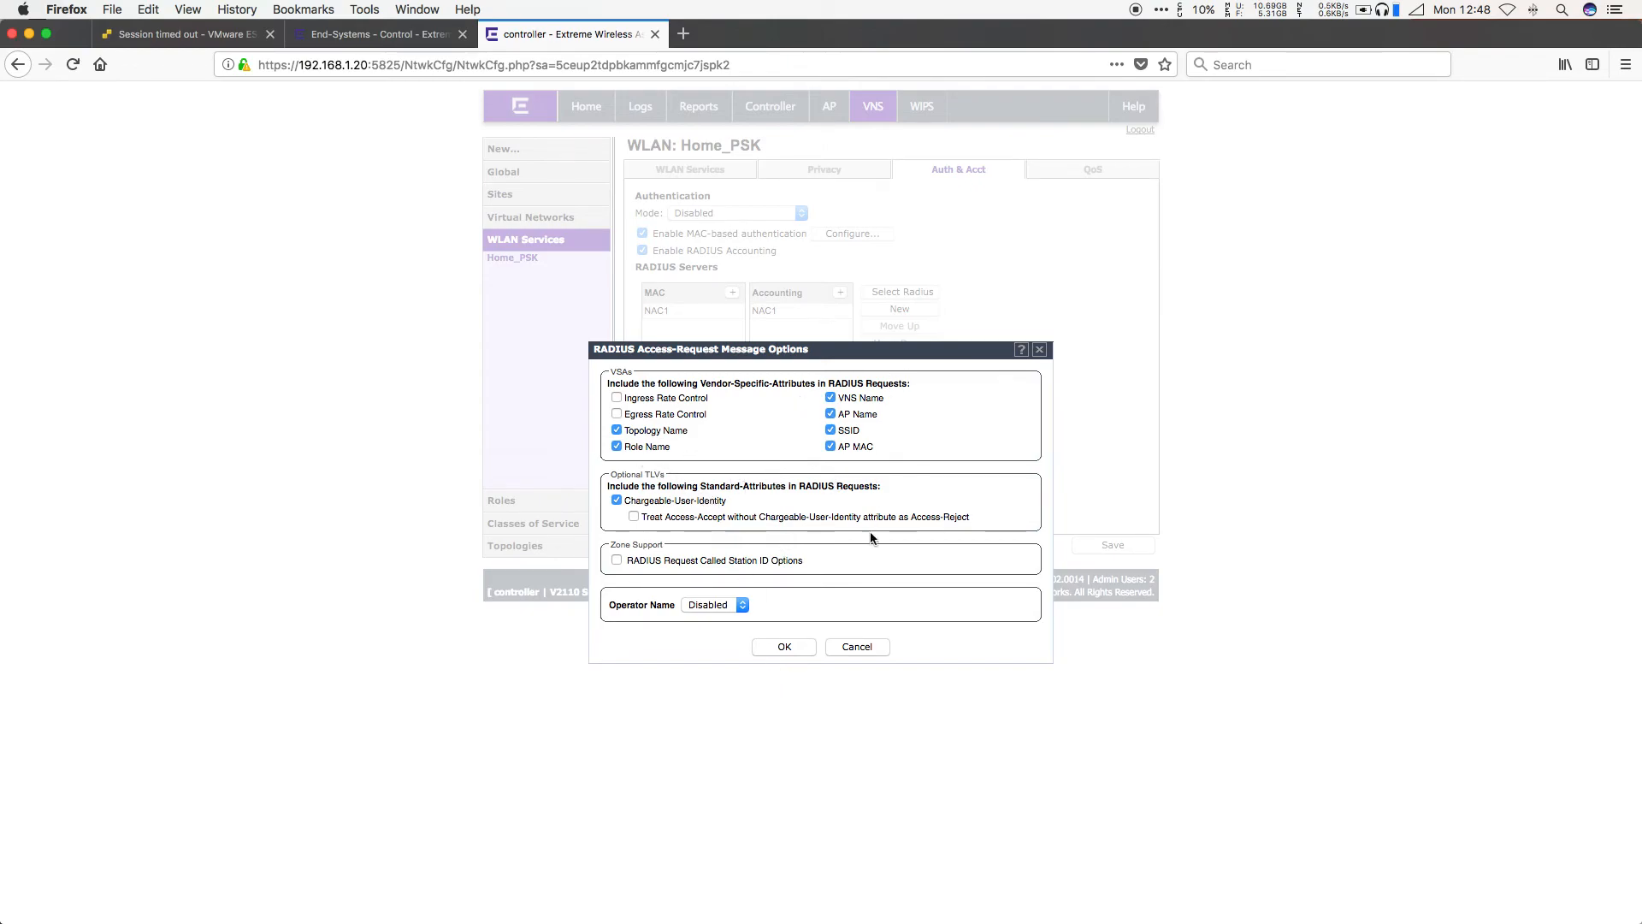
click(784, 646)
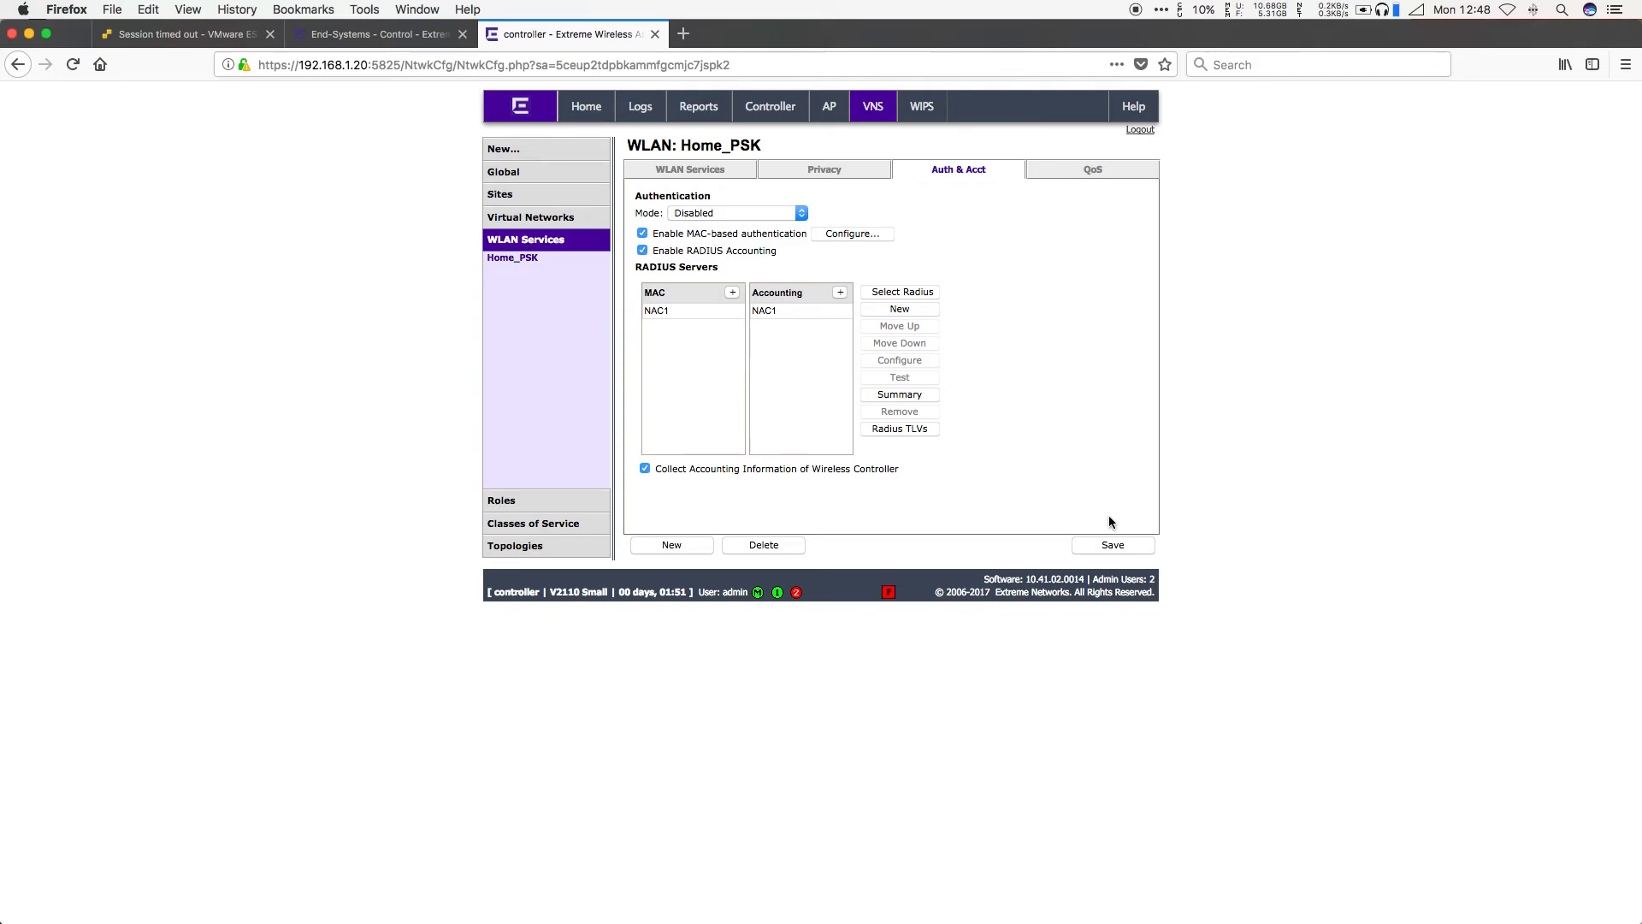
- Enable Collect Accounting Information of Wireless Controller and save the Home_PSK WLAN service without storing the login in the browser
click(1115, 545)
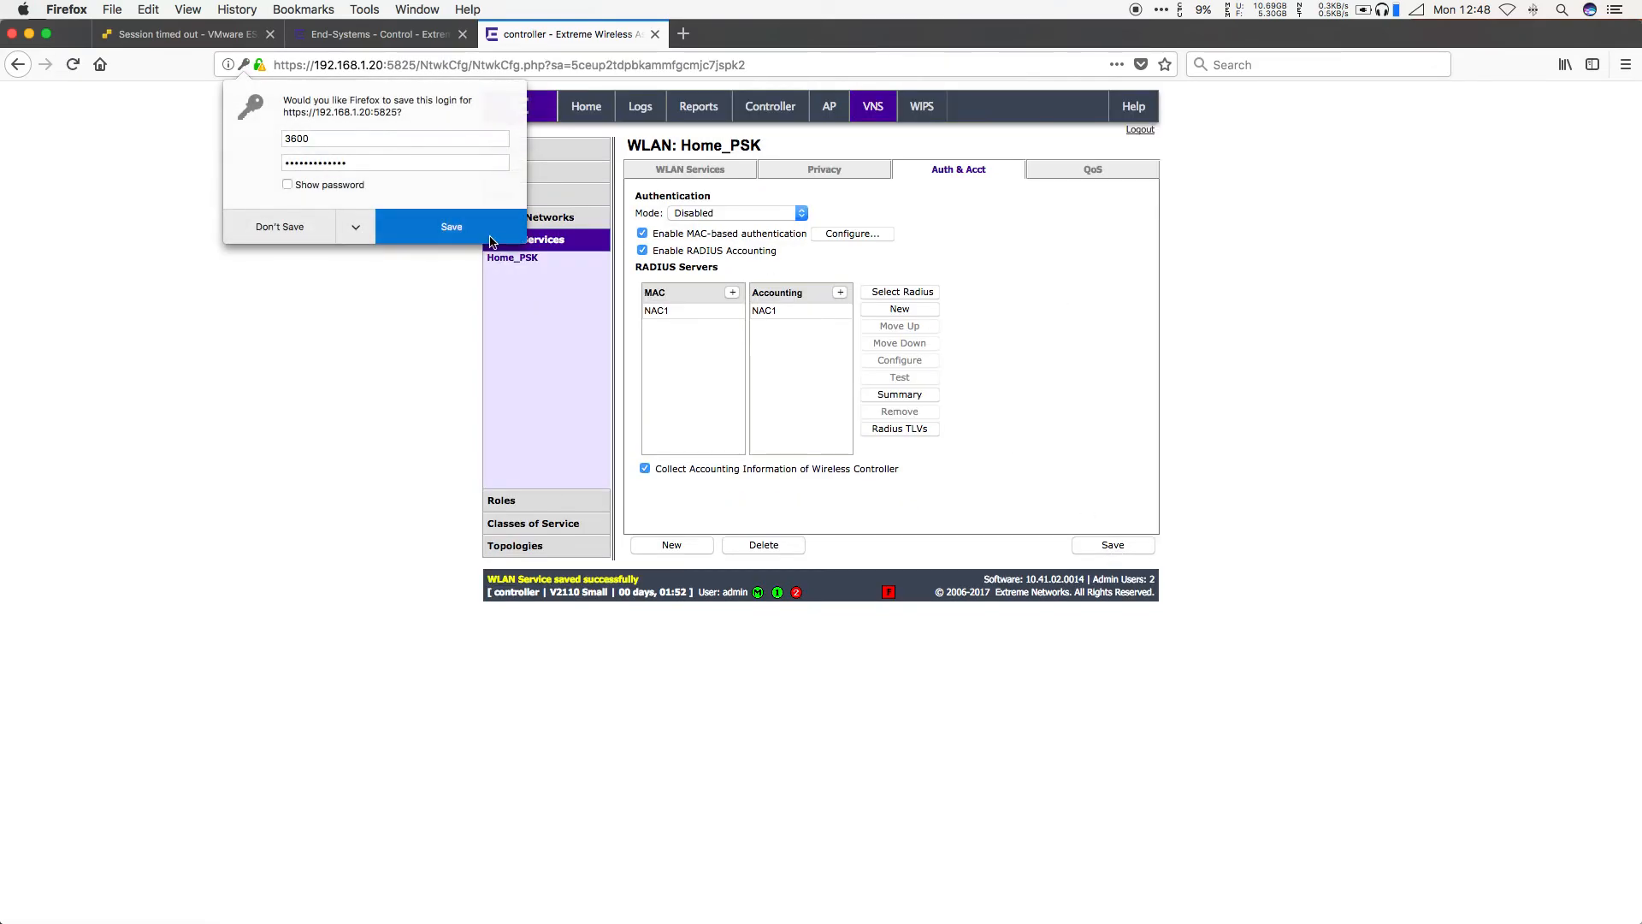
click(315, 216)
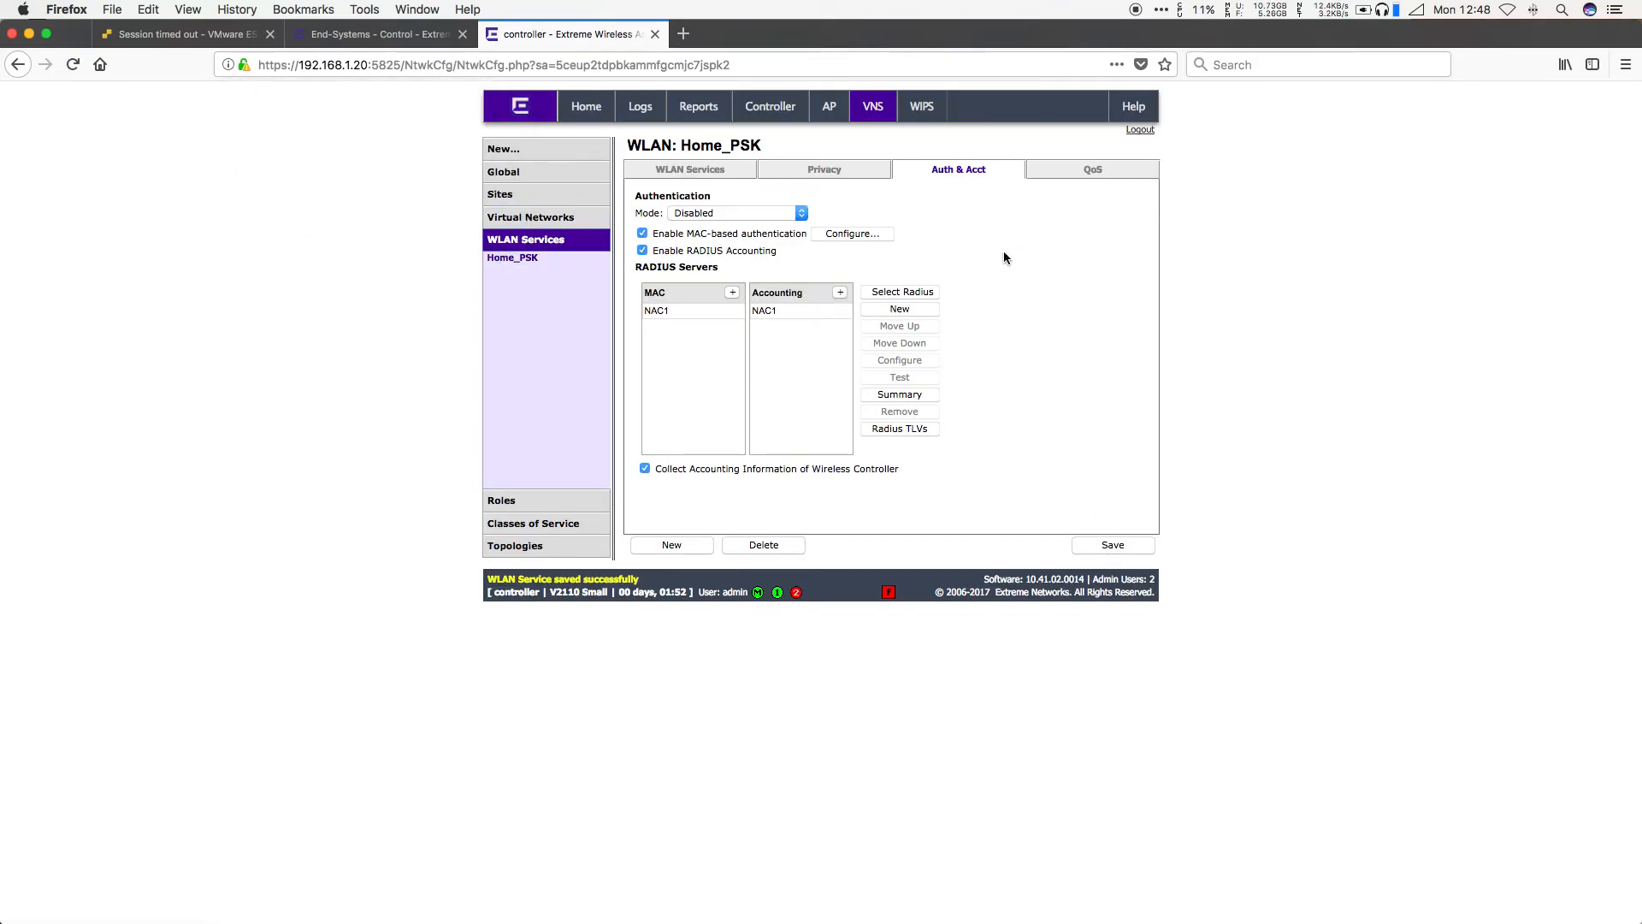
- Switch to the end-systems list, refresh it repeatedly to check for new devices, and return to the wireless controller
click(333, 36)
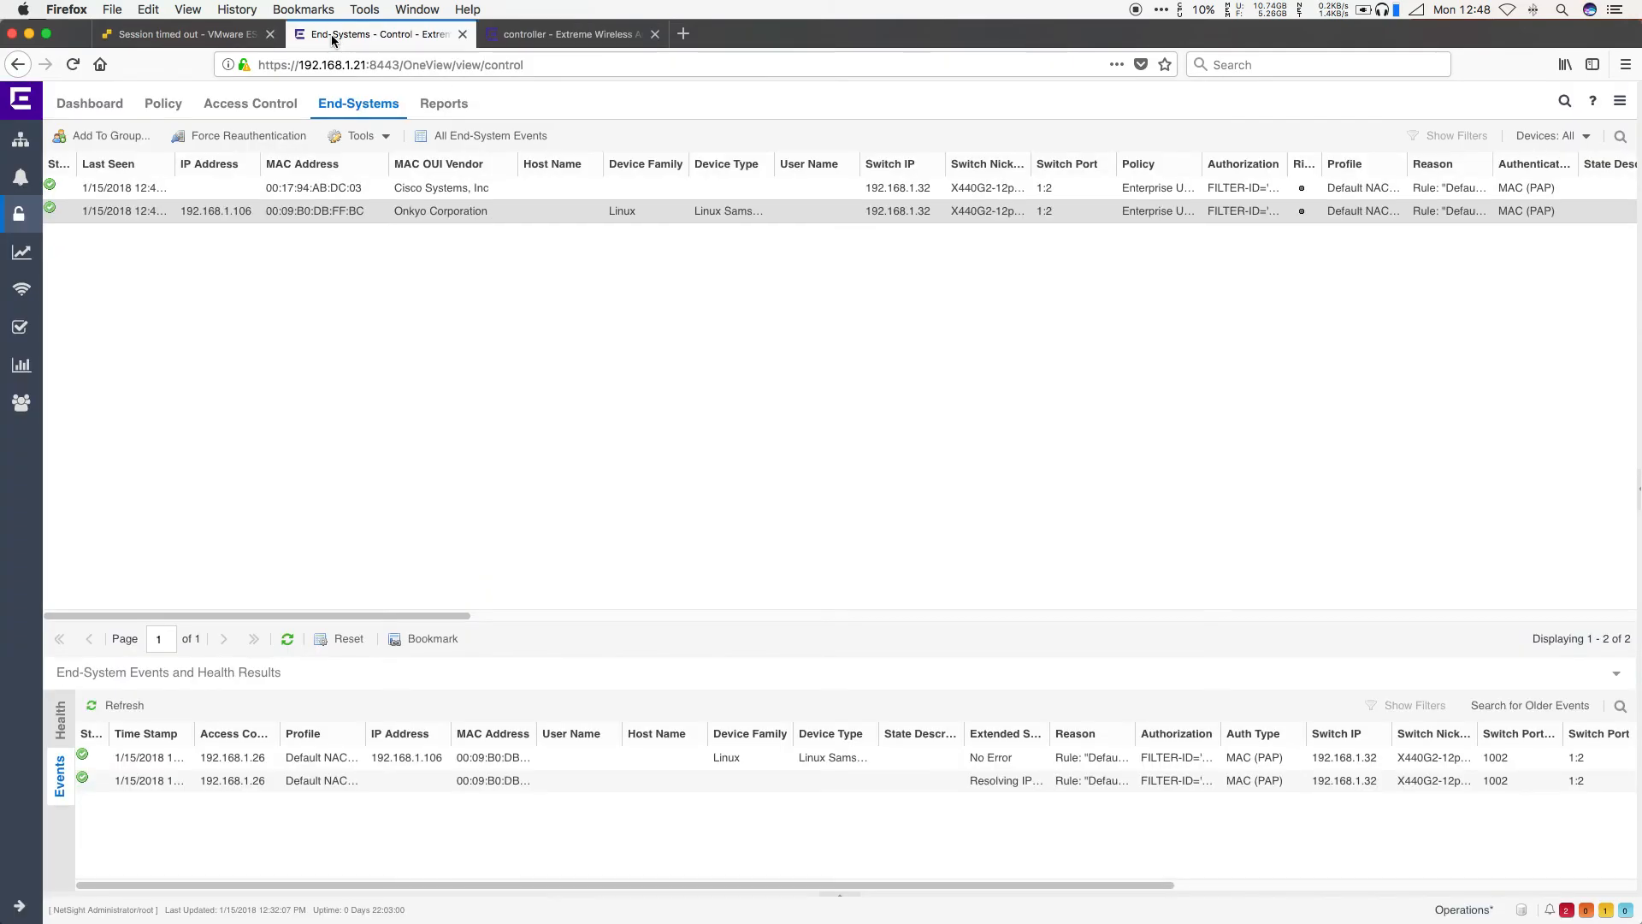
click(285, 643)
click(285, 643)
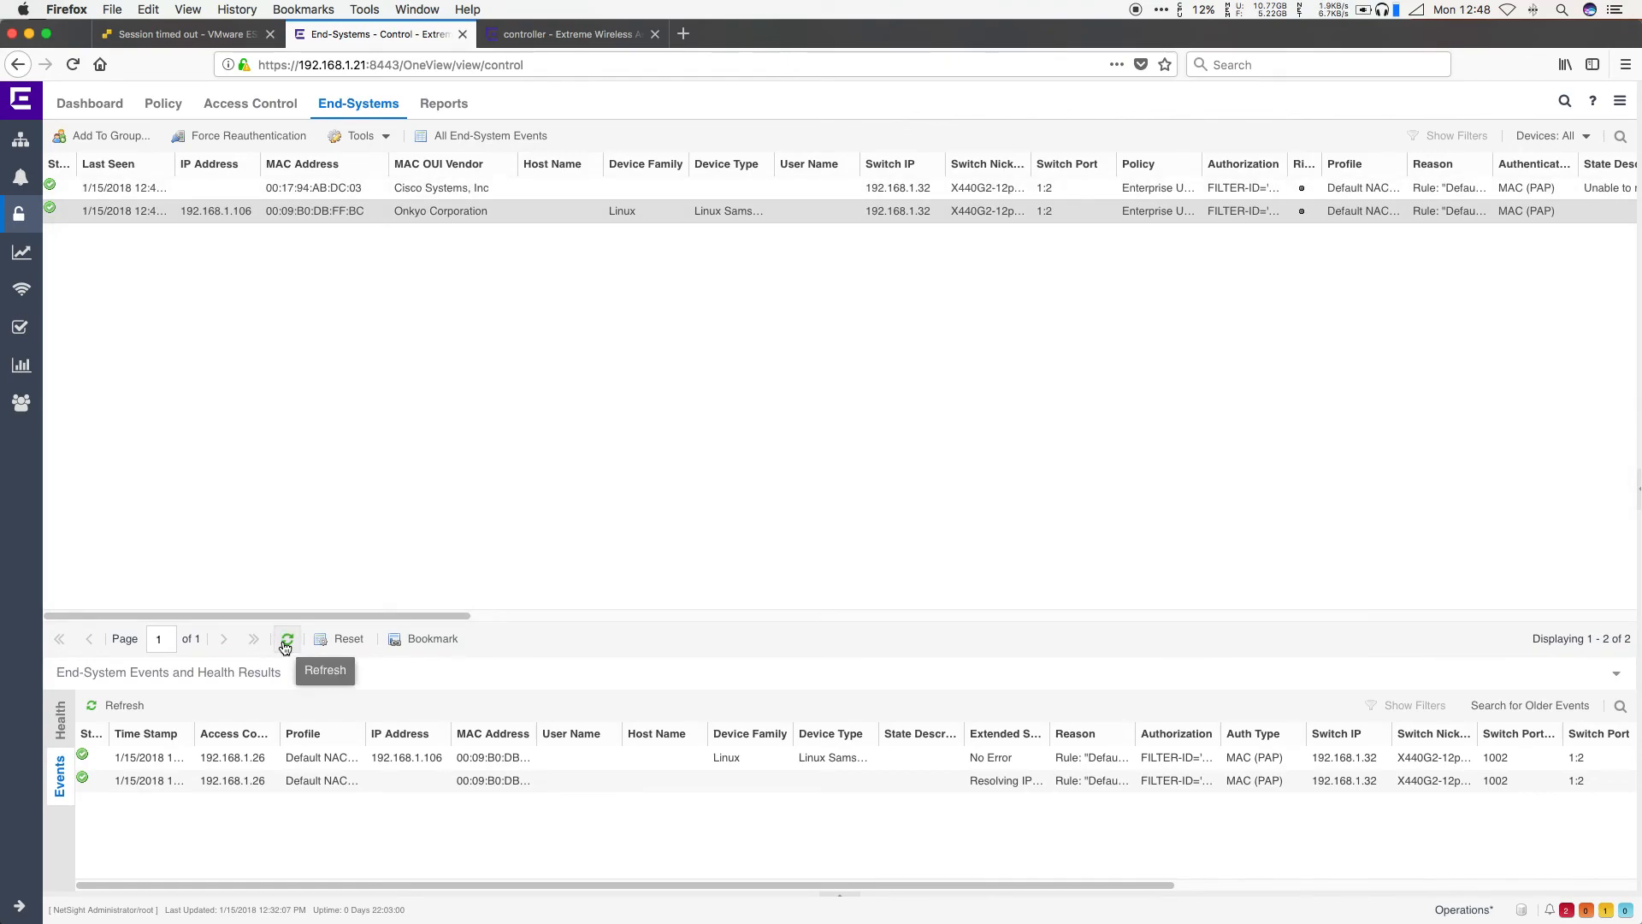
click(285, 643)
click(580, 36)
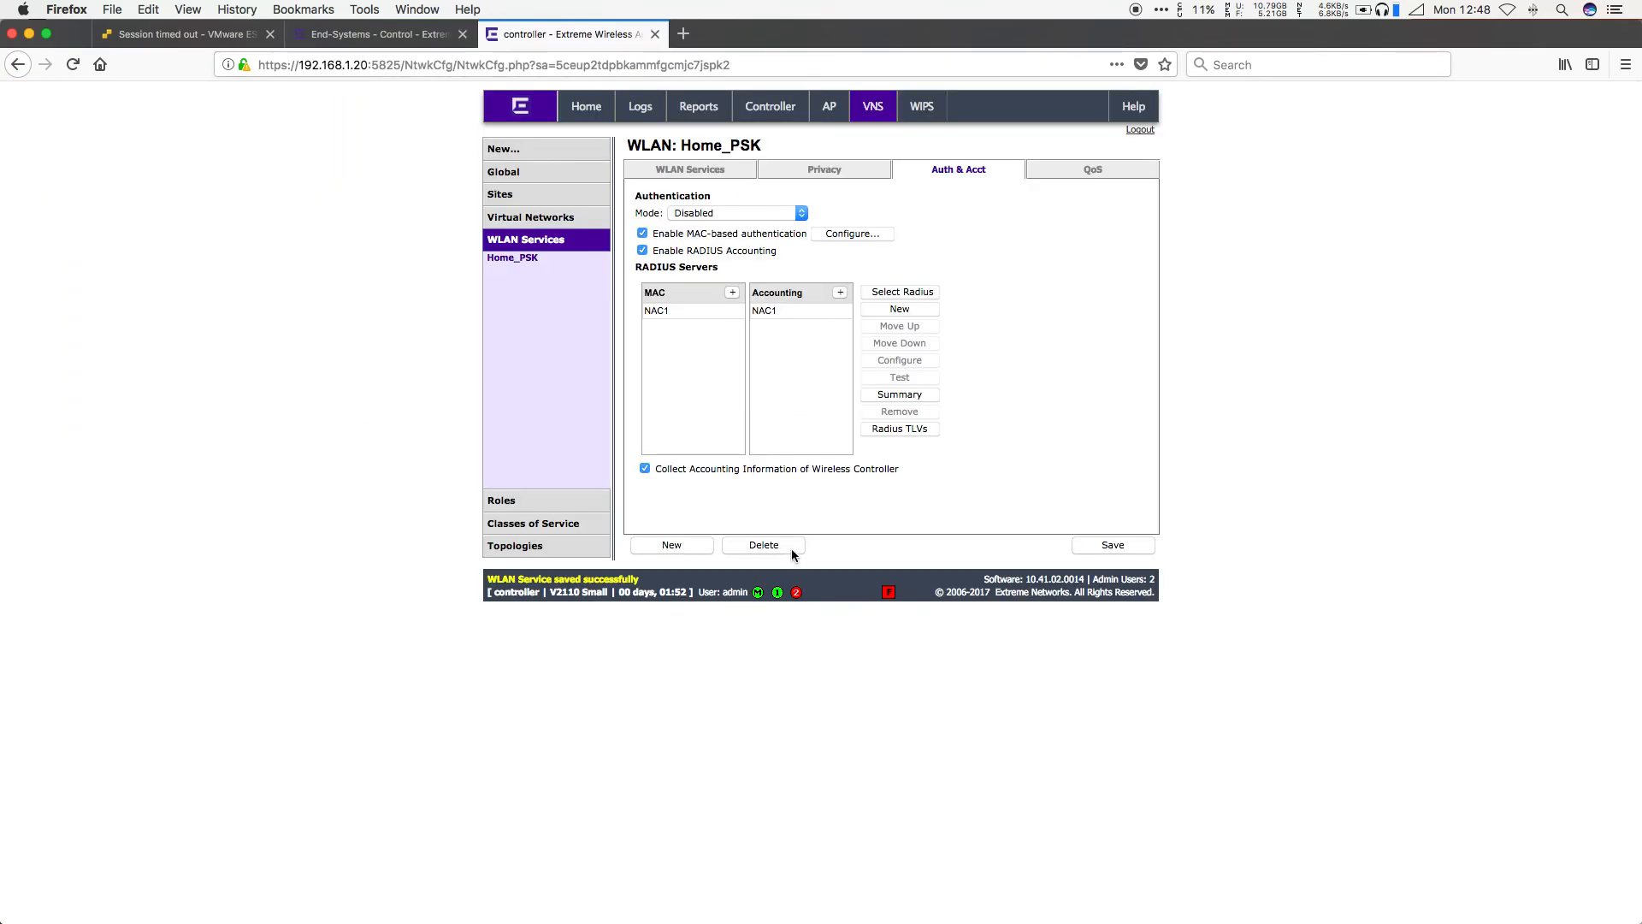
- Refresh the end-systems list and check the wireless controller's report of active clients by AP, closing the report when done
click(377, 35)
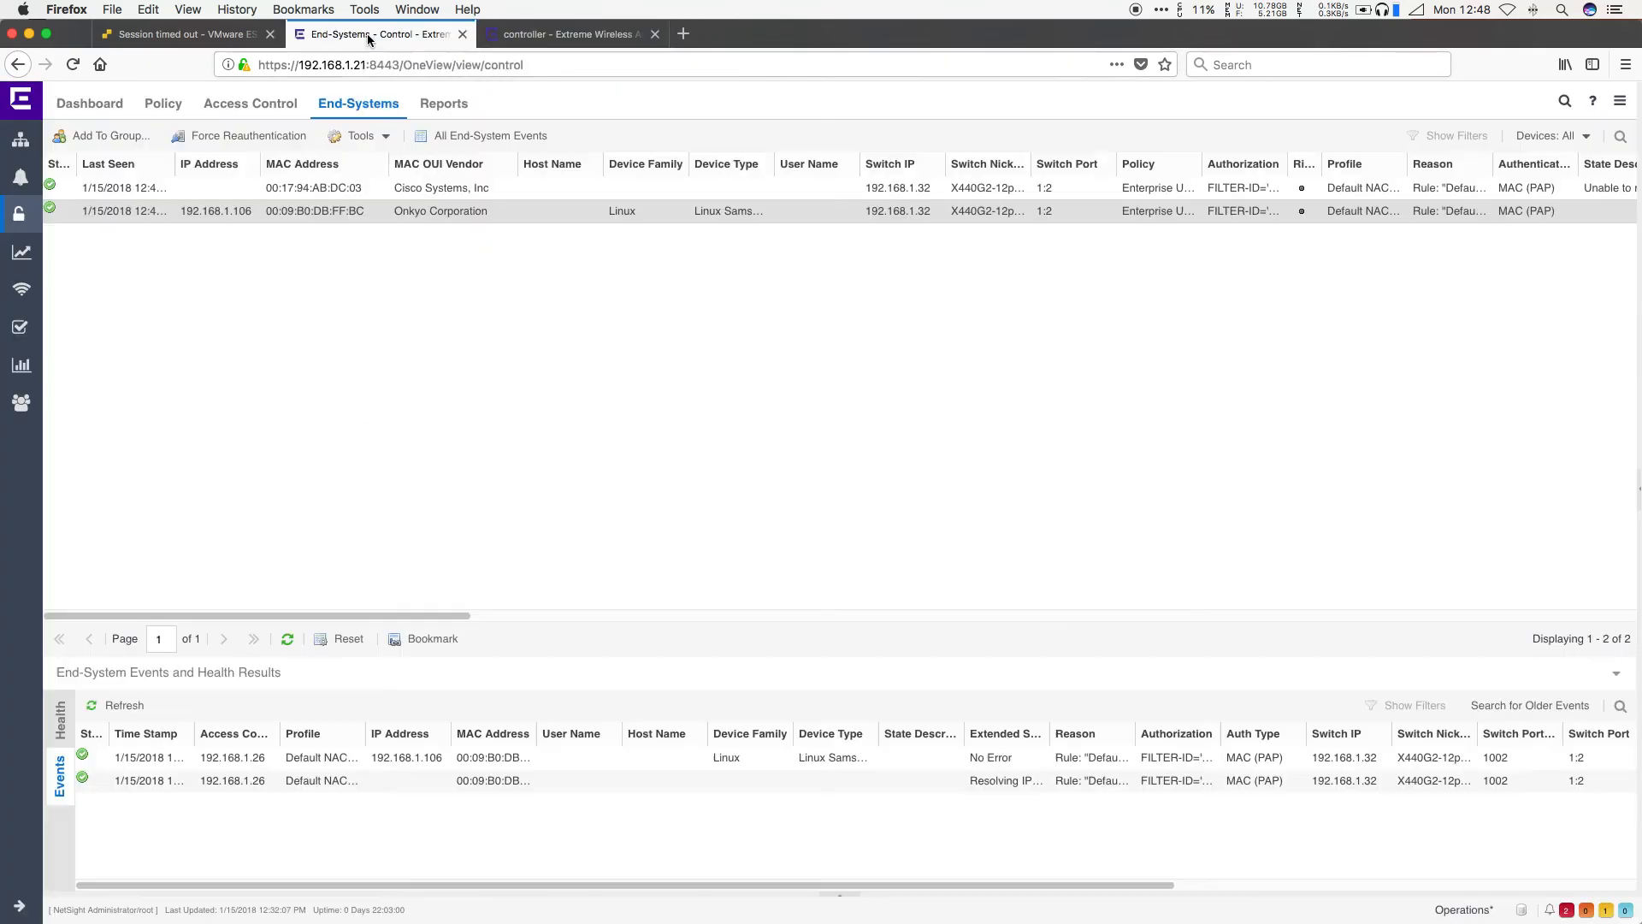
click(283, 640)
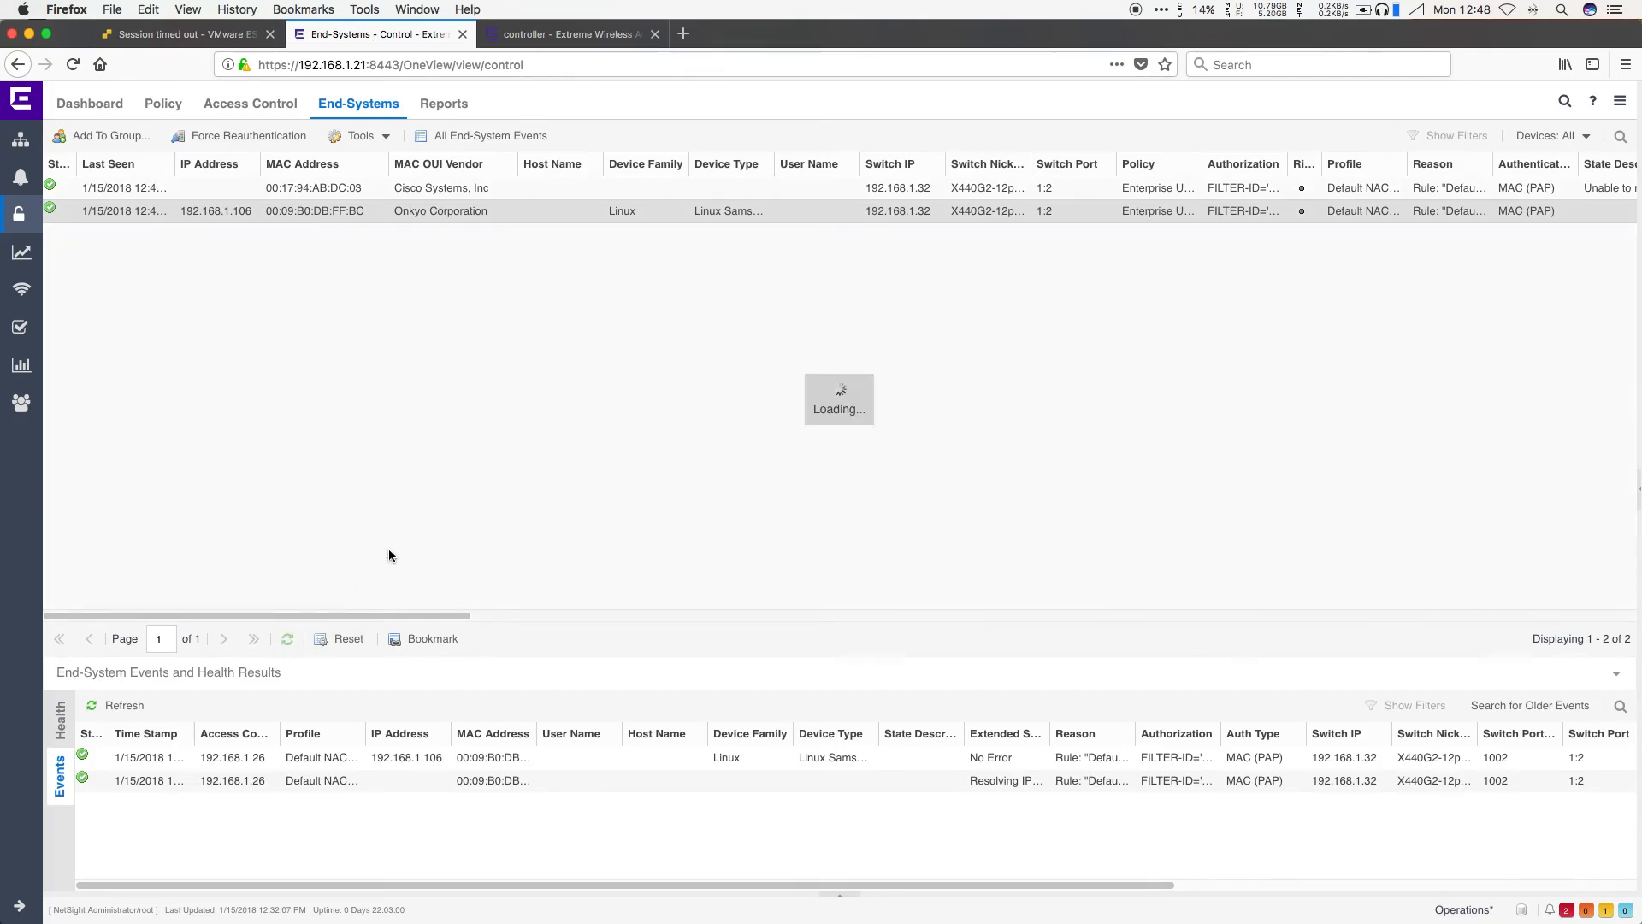
click(565, 41)
click(716, 118)
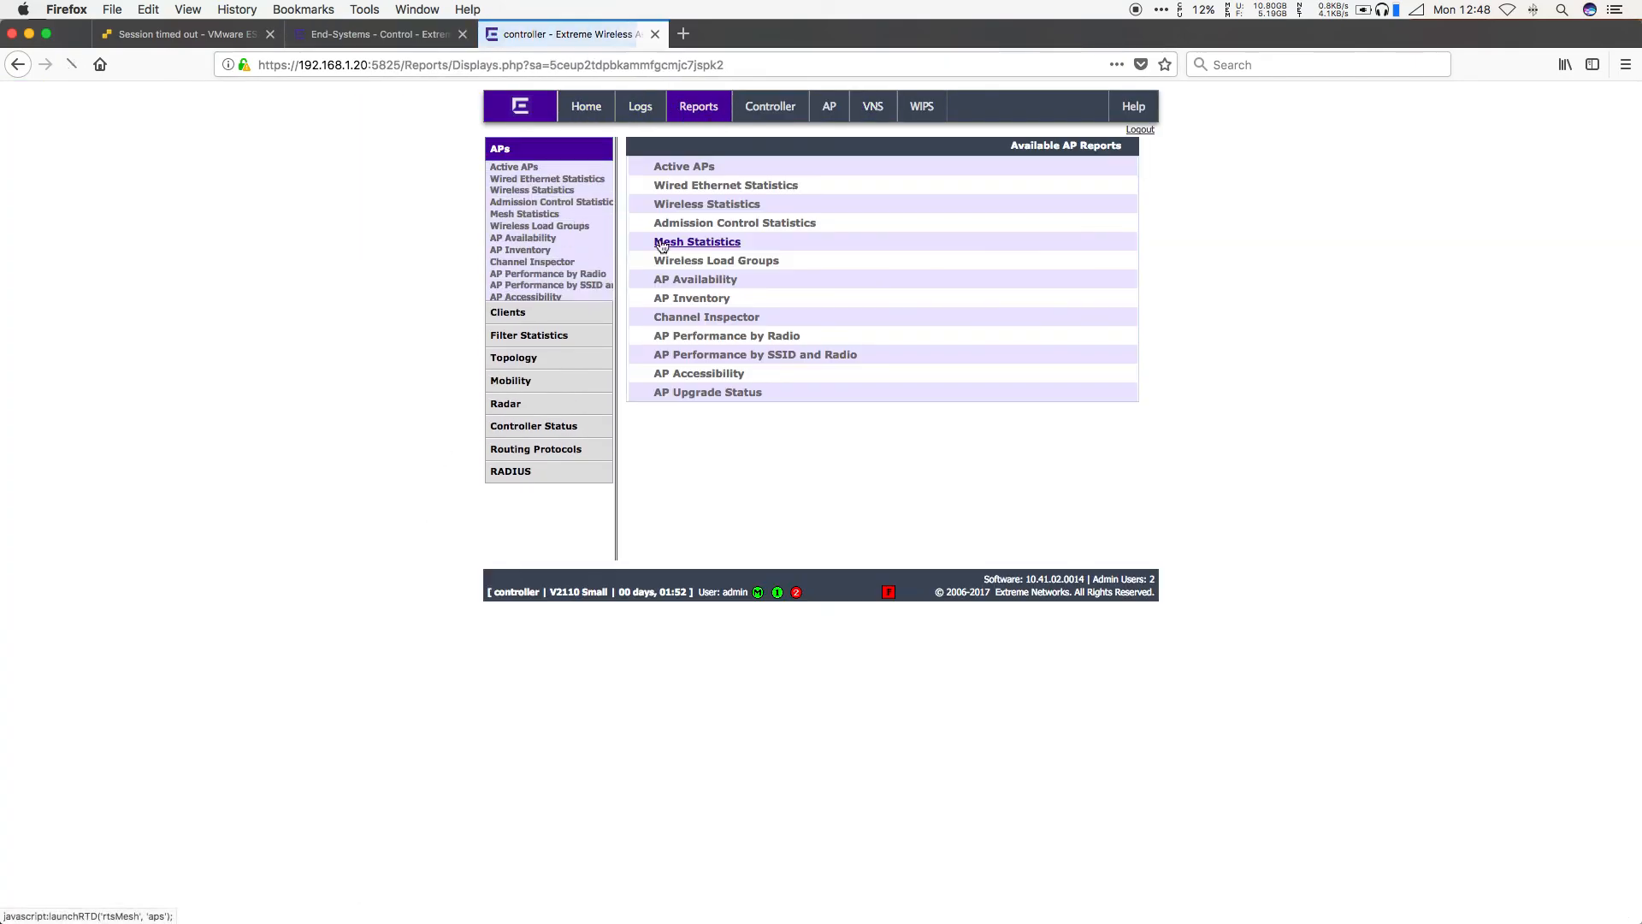
click(513, 377)
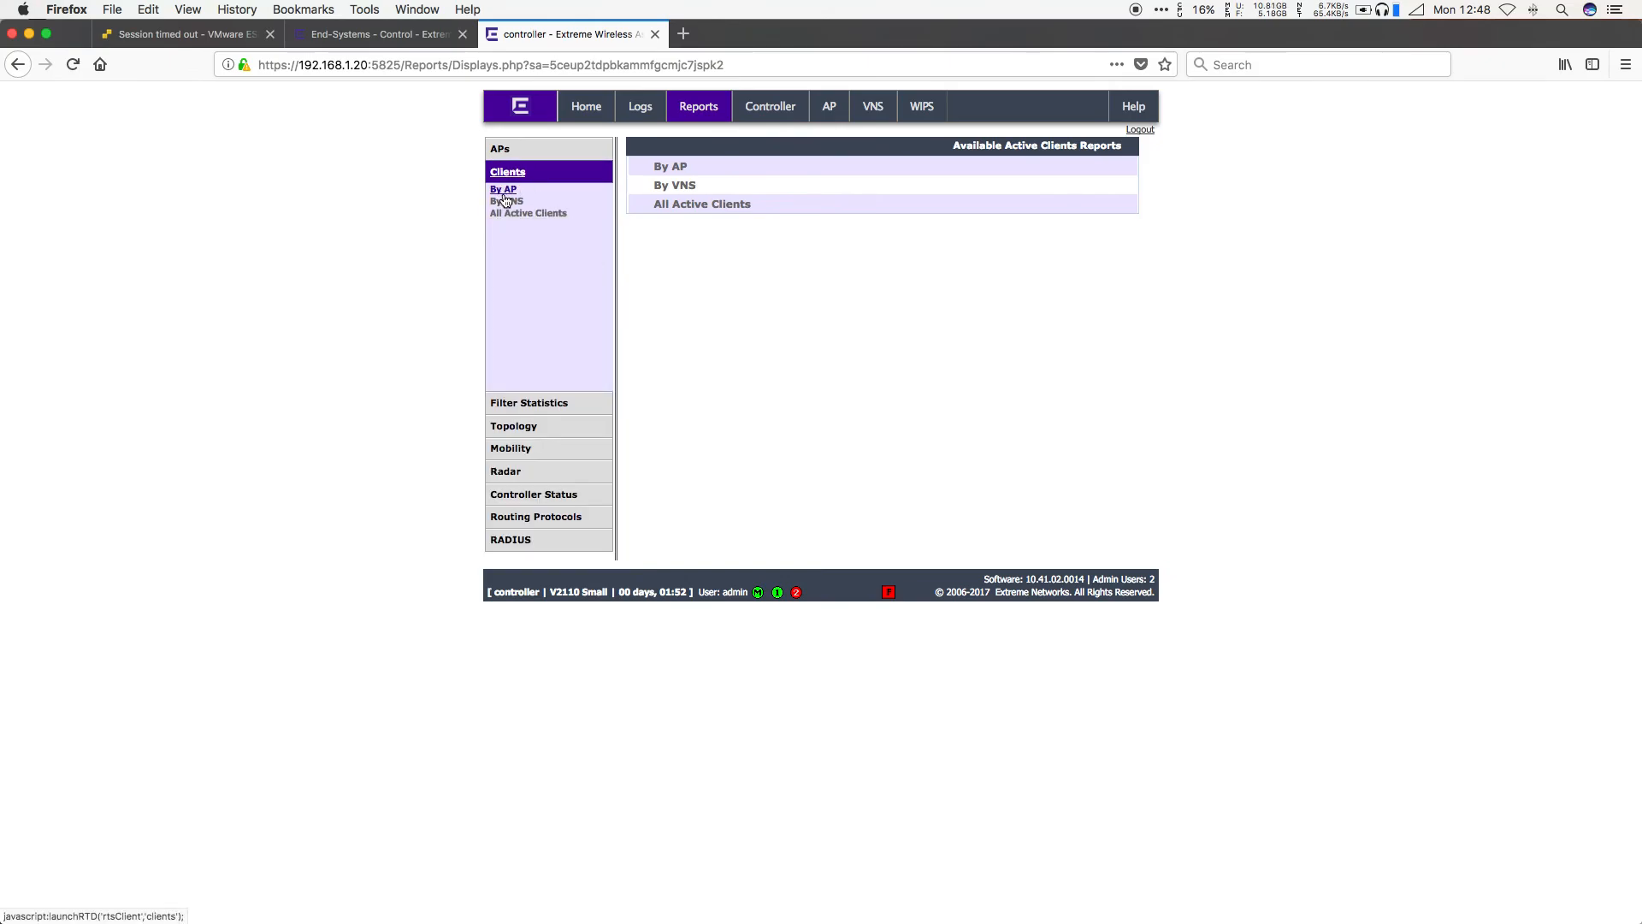
click(513, 189)
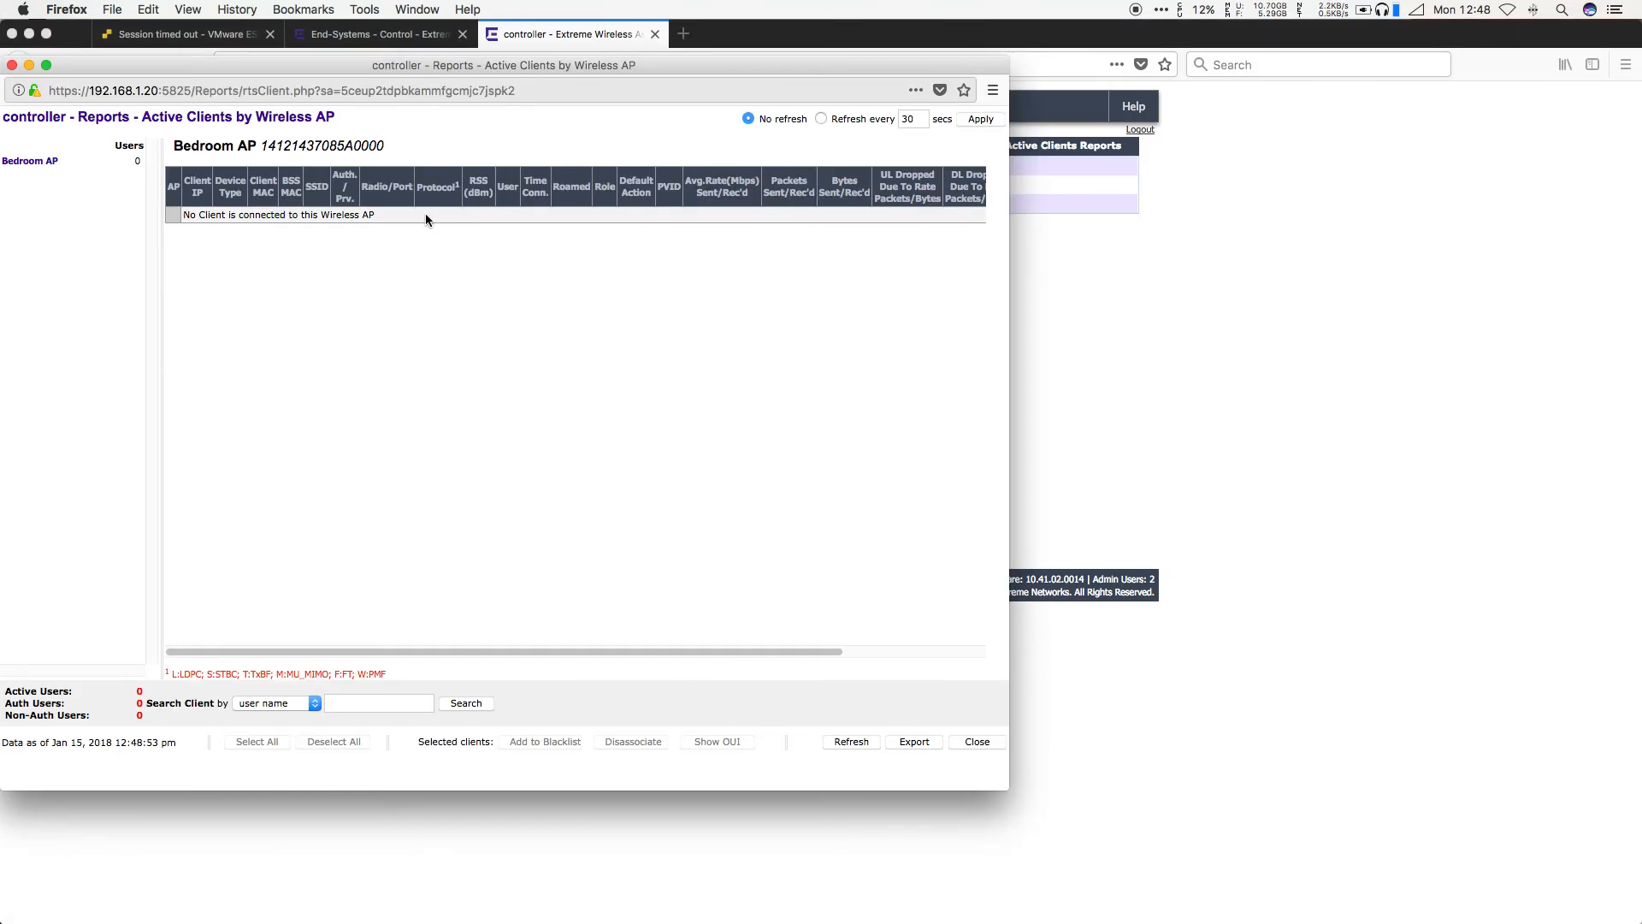
click(978, 741)
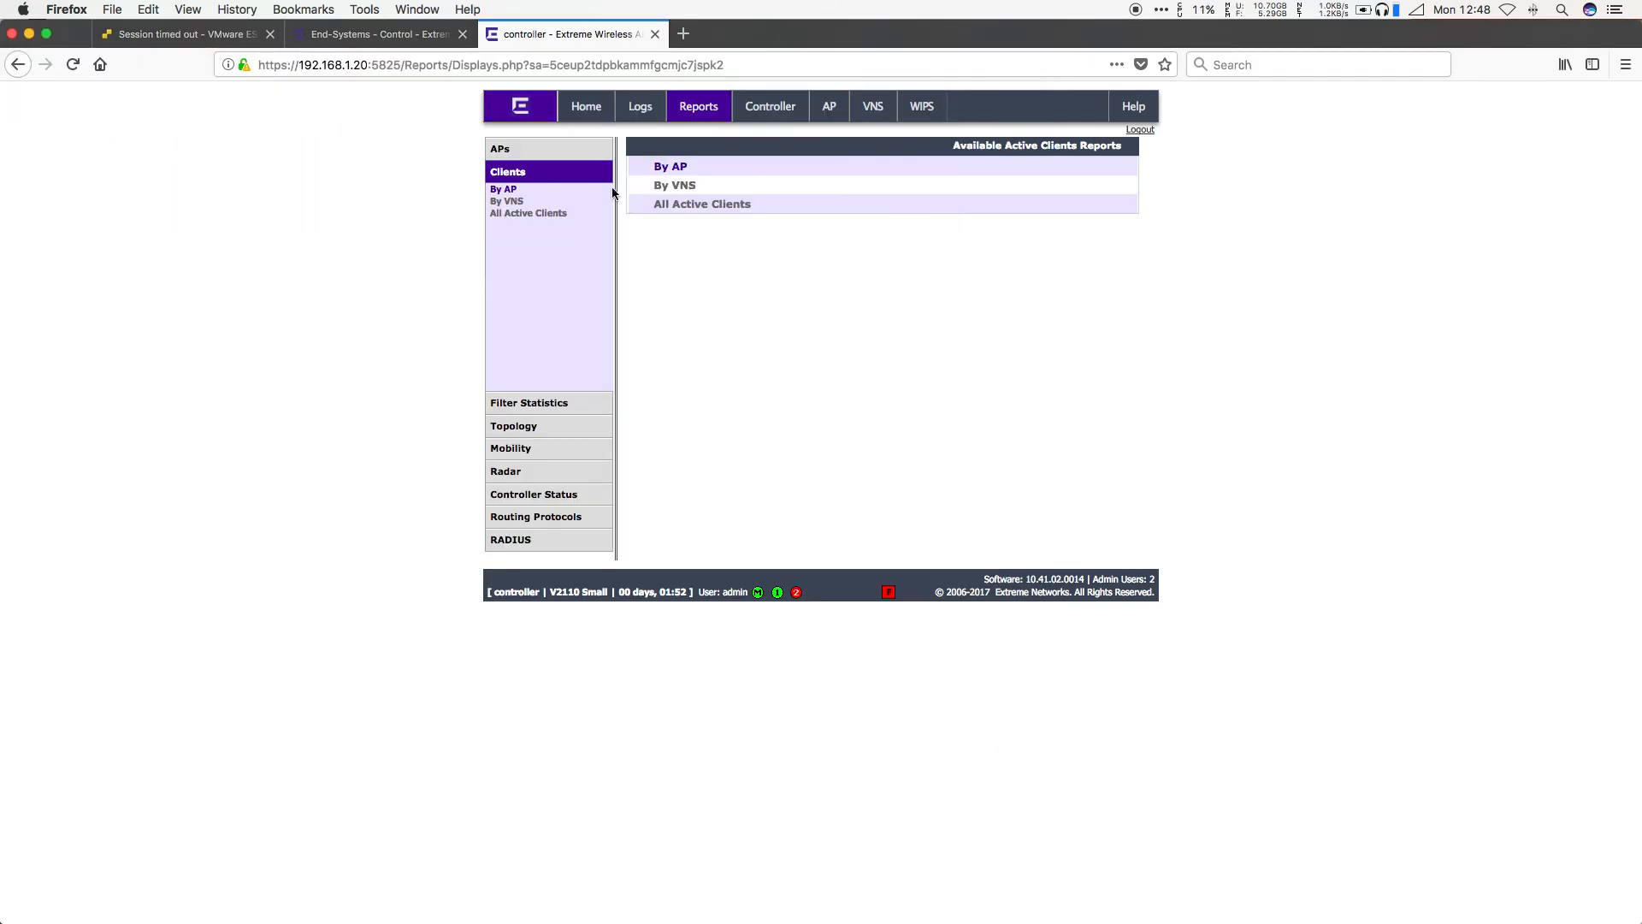
- Return from the wireless controller to the end-systems list in access control to check for wireless clients
click(364, 38)
click(547, 36)
click(393, 36)
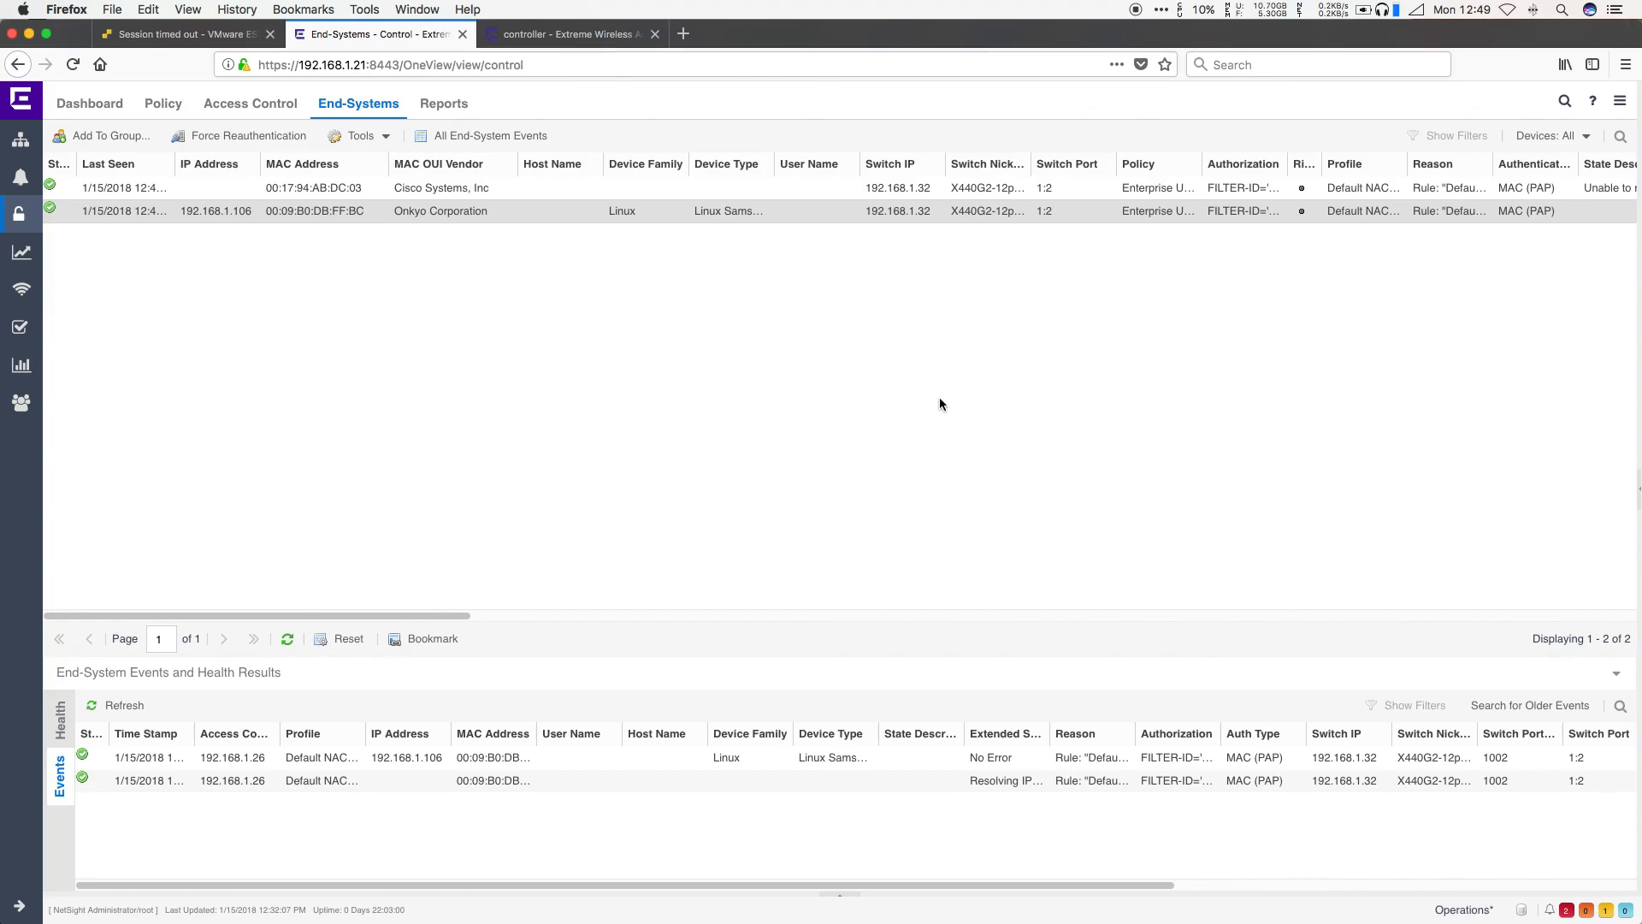
click(564, 34)
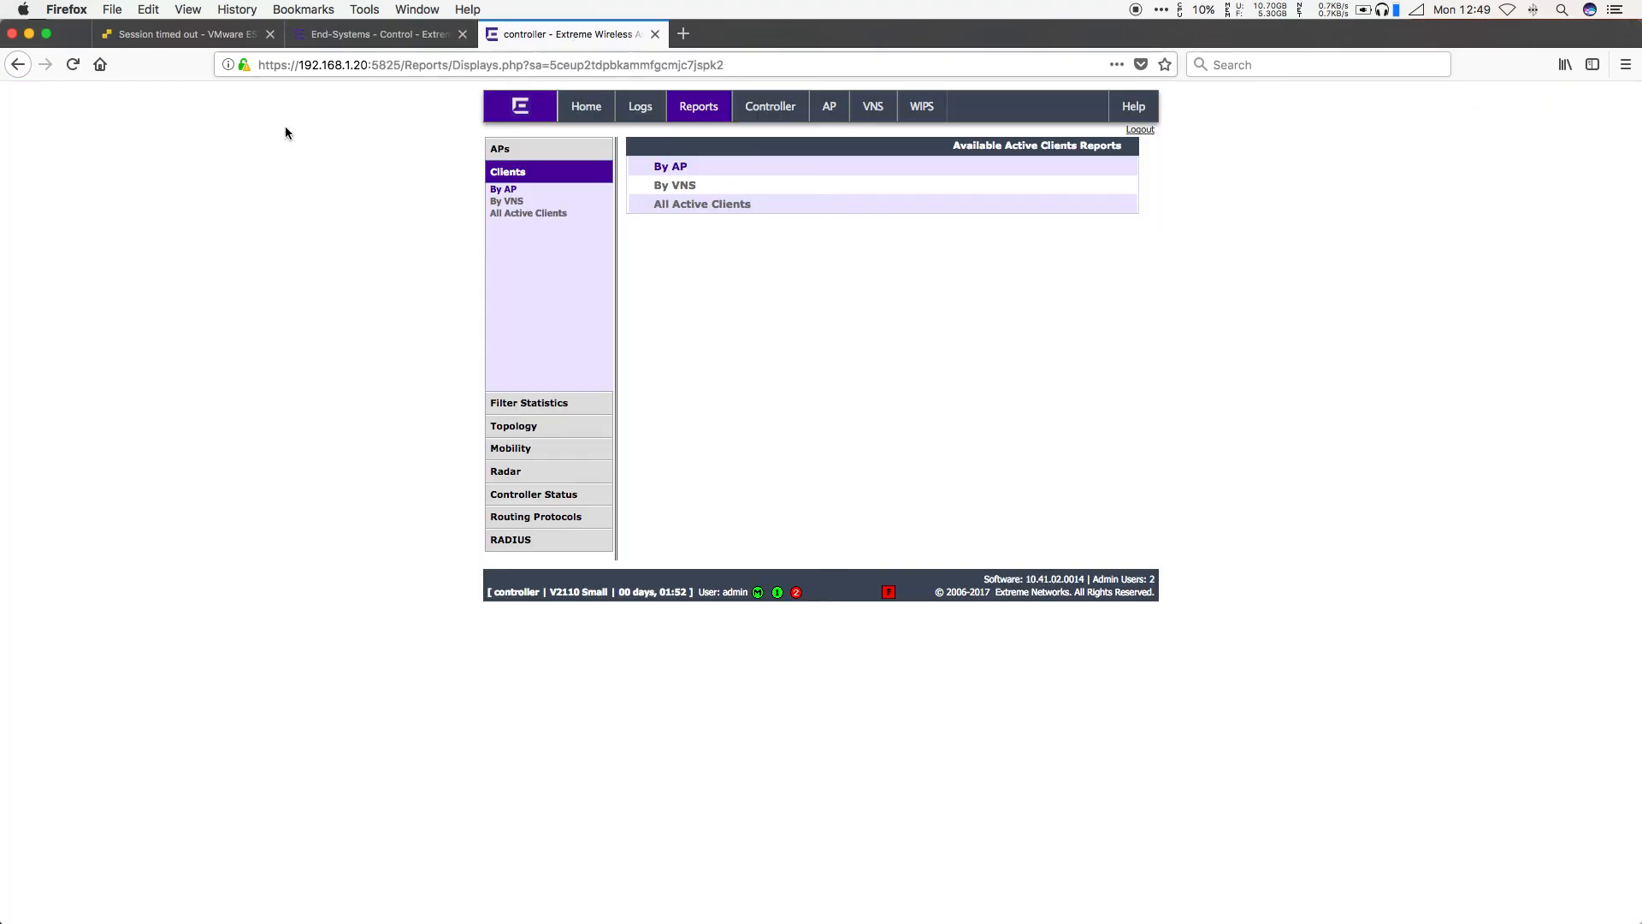
click(392, 42)
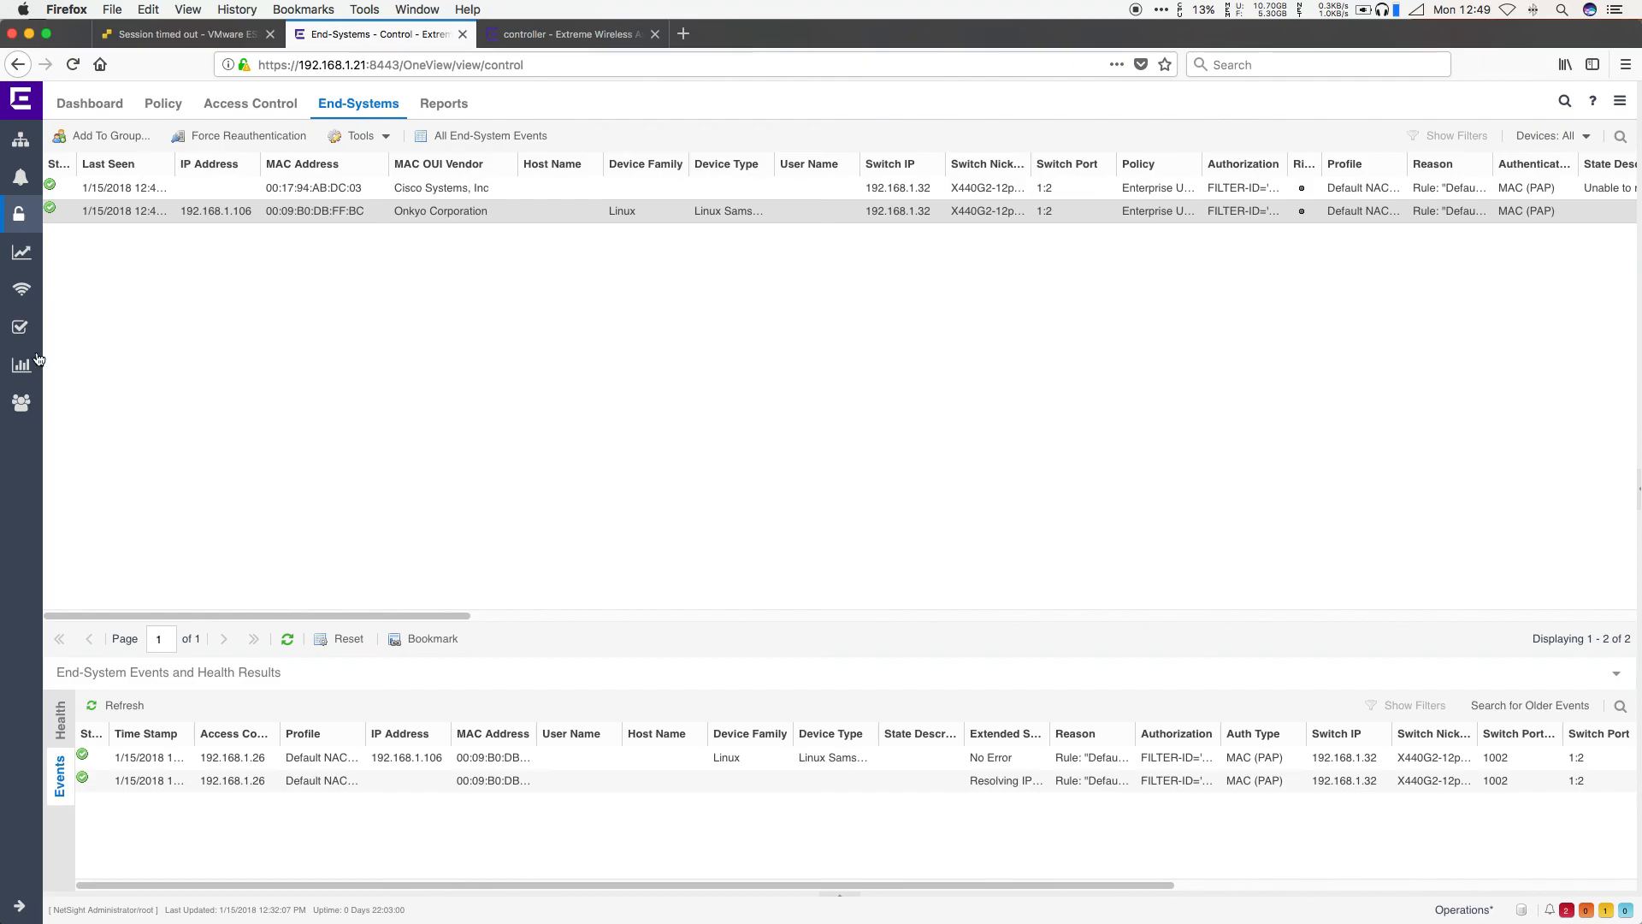